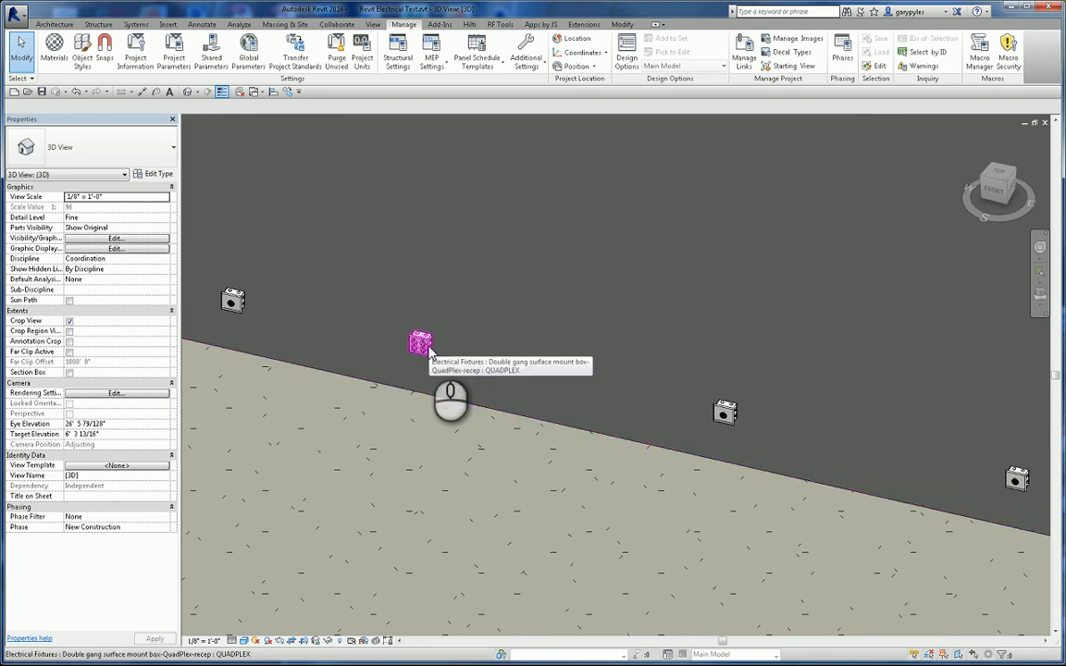
Switch from the 3D view to the FLOOR PLAN - Work COPY floor plan
{"action": "scroll", "coordinate": [431, 356], "scroll_direction": "down", "scroll_amount": 2}
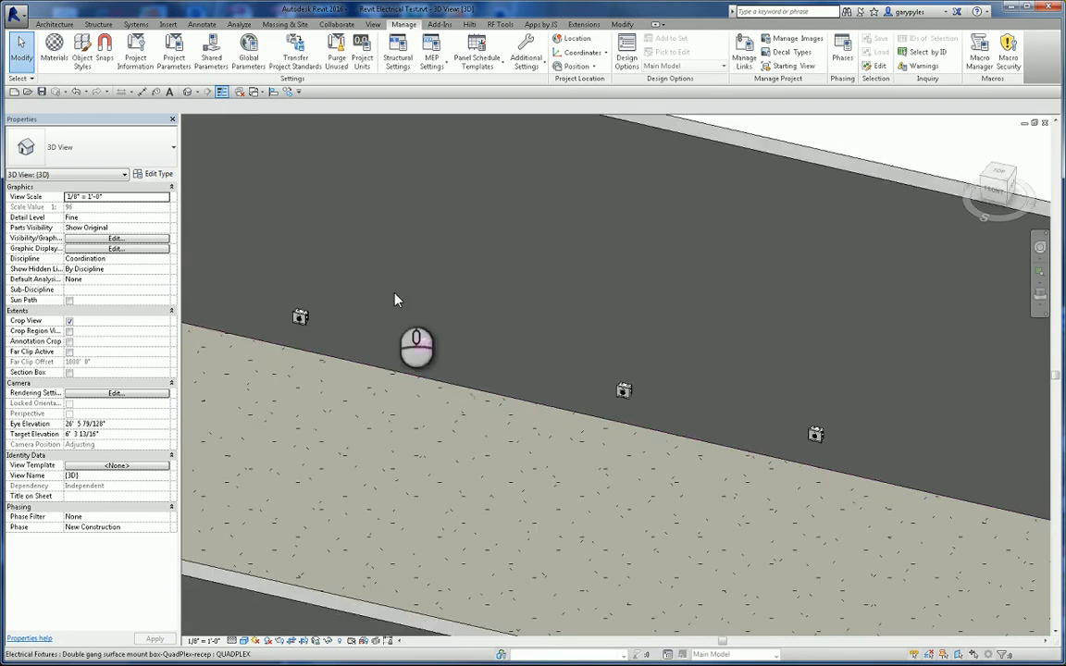
{"action": "left_click", "coordinate": [254, 91]}
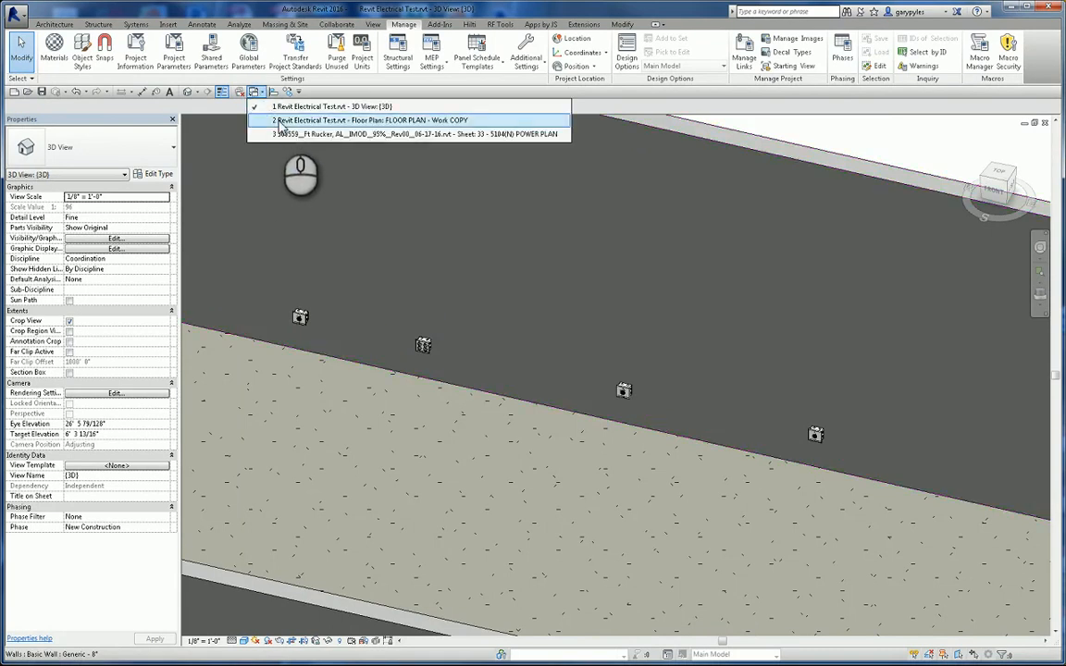
{"action": "left_click", "coordinate": [281, 121]}
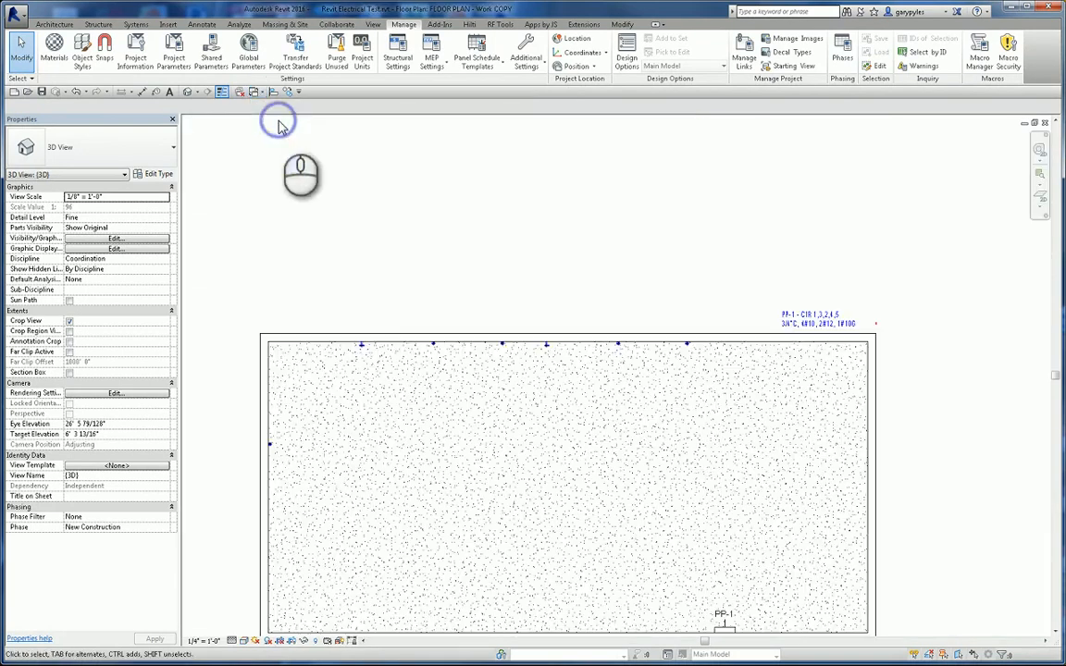
Create a power circuit on panel PP-1 for the L6-30R receptacle at the east end of the north wall and convert it to an arc wire
{"action": "left_click", "coordinate": [701, 467]}
{"action": "scroll", "coordinate": [666, 328], "scroll_direction": "up", "scroll_amount": 4}
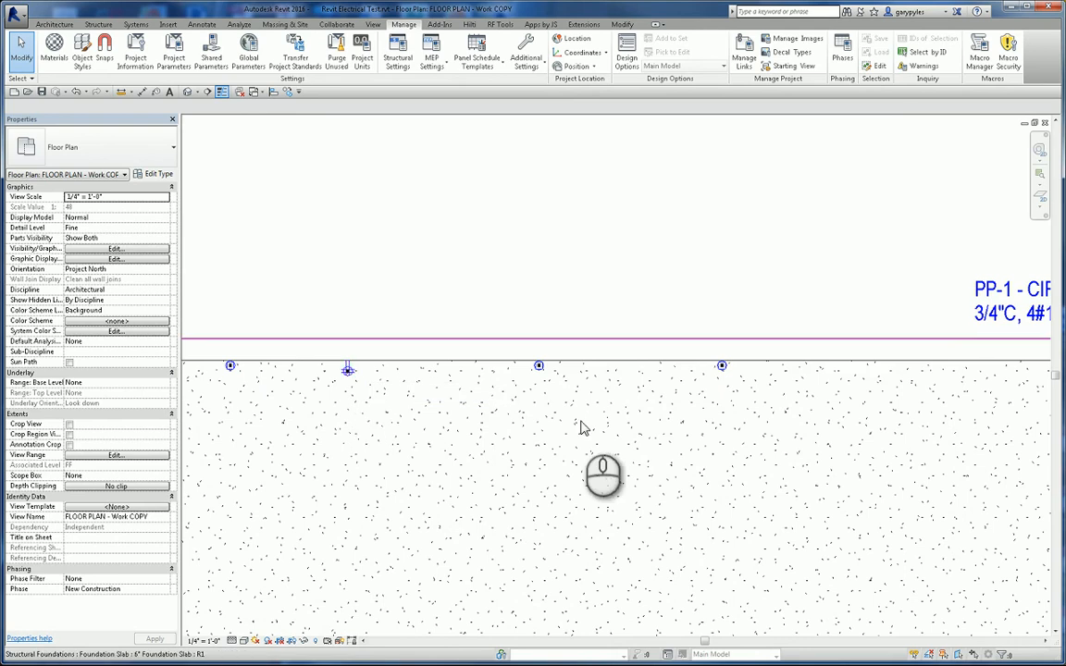
{"action": "scroll", "coordinate": [635, 446], "scroll_direction": "down", "scroll_amount": 2}
{"action": "middle_click_drag", "start_coordinate": [647, 453], "coordinate": [677, 211]}
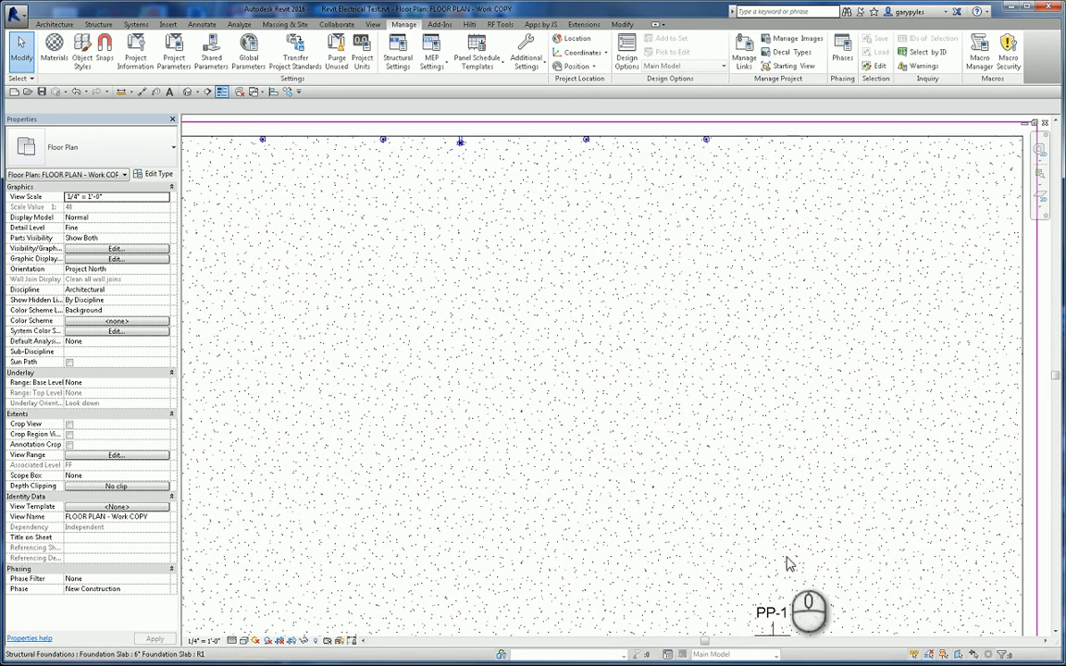
{"action": "middle_click_drag", "start_coordinate": [794, 563], "coordinate": [737, 445]}
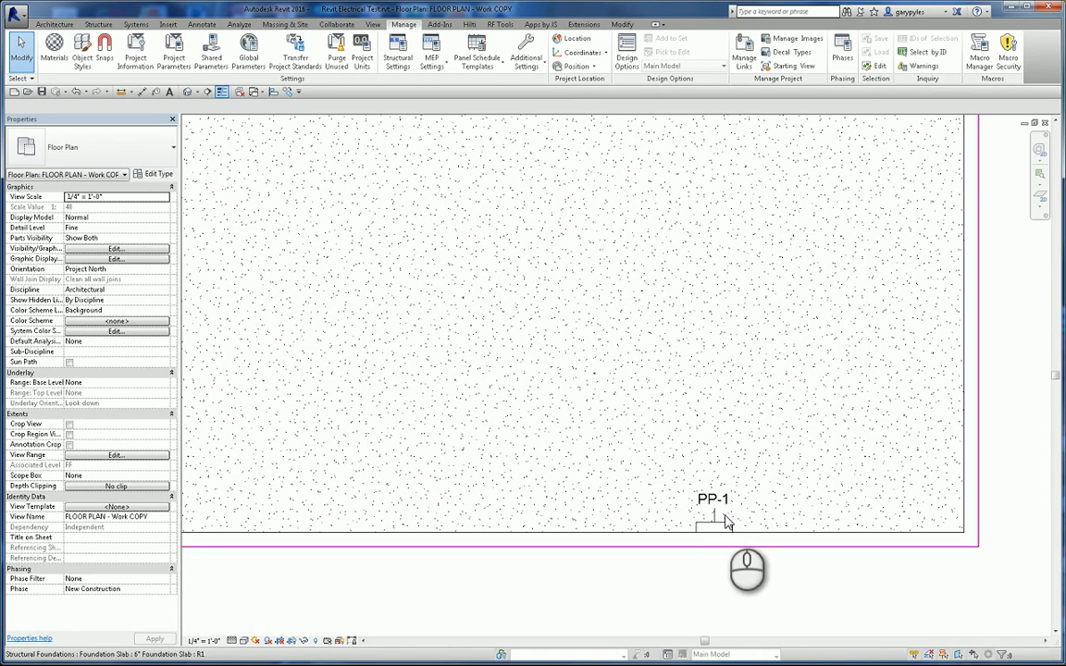
{"action": "middle_click_drag", "start_coordinate": [740, 412], "coordinate": [754, 597]}
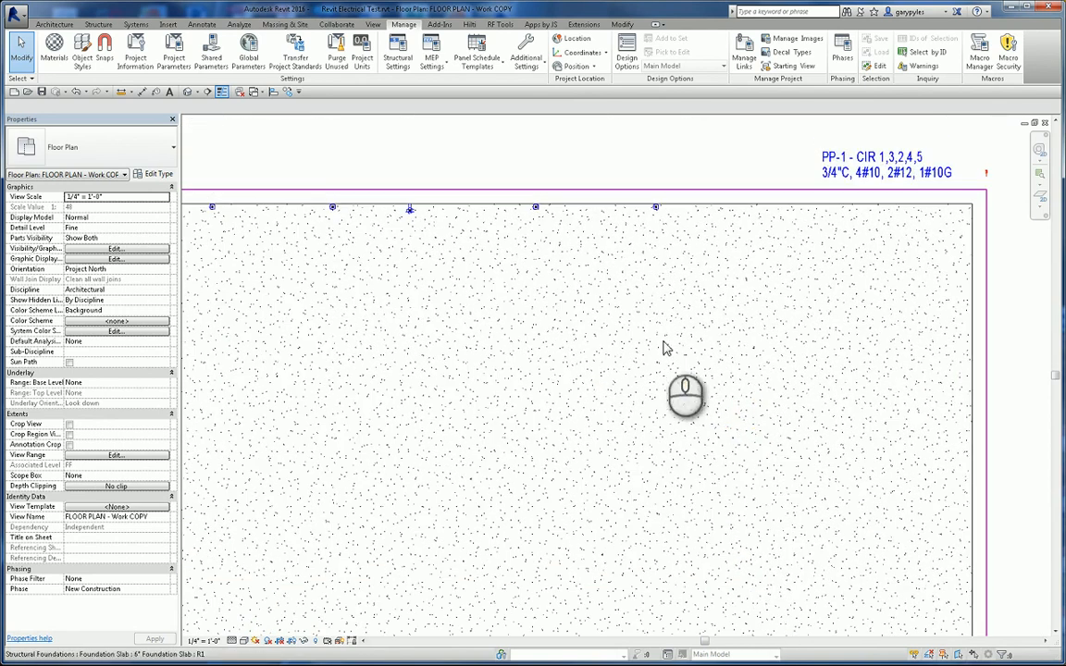
{"action": "left_click", "coordinate": [660, 234]}
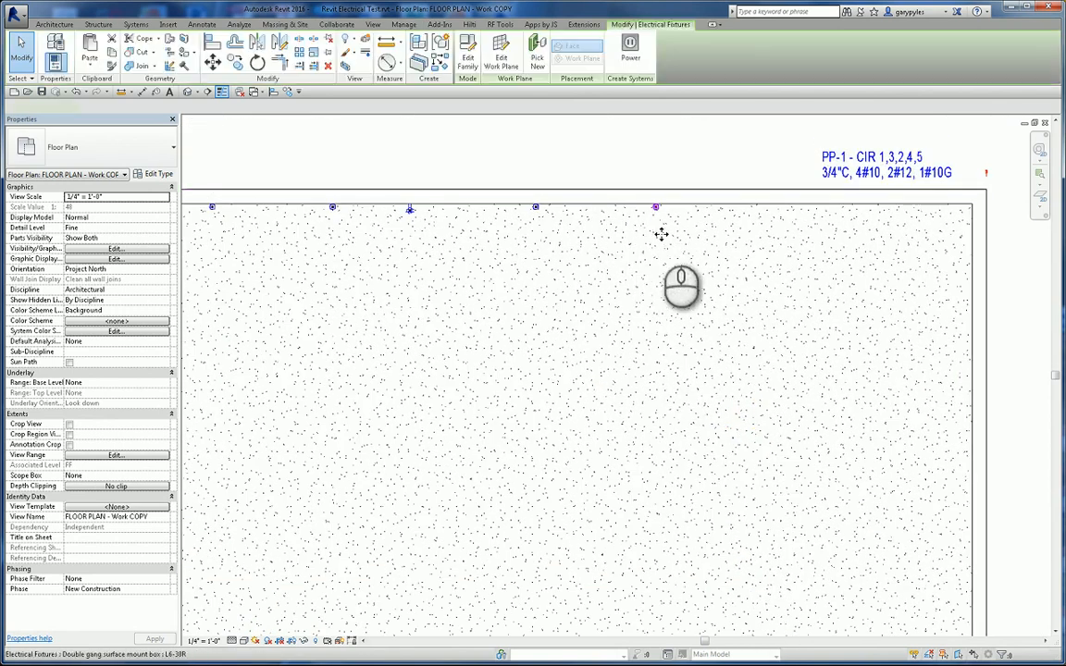
{"action": "left_click", "coordinate": [630, 51]}
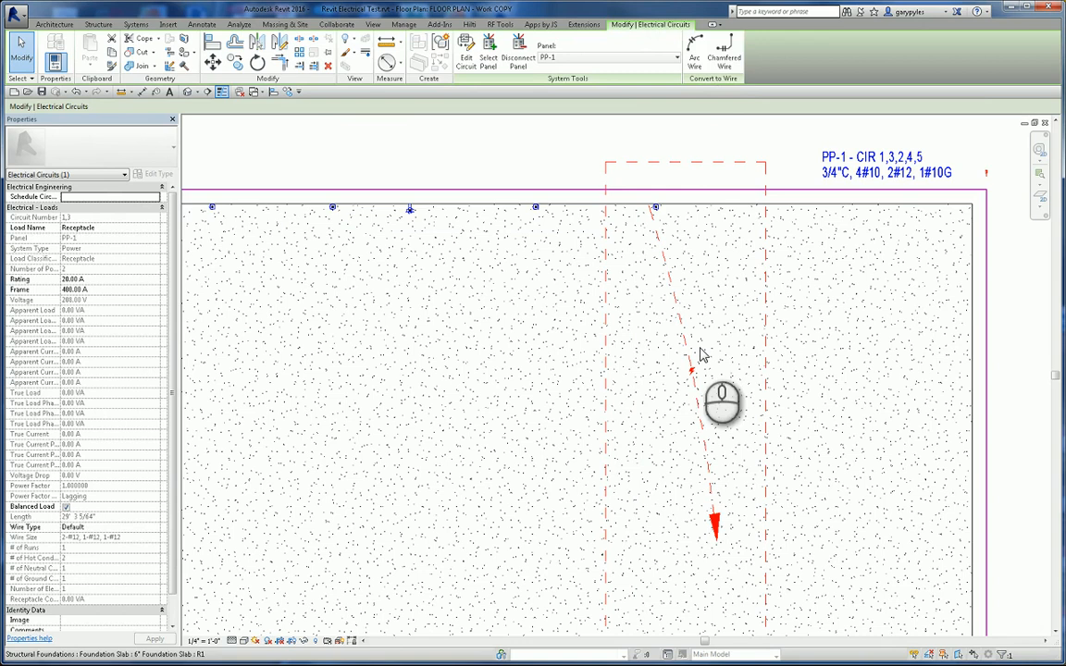
{"action": "left_click", "coordinate": [693, 46]}
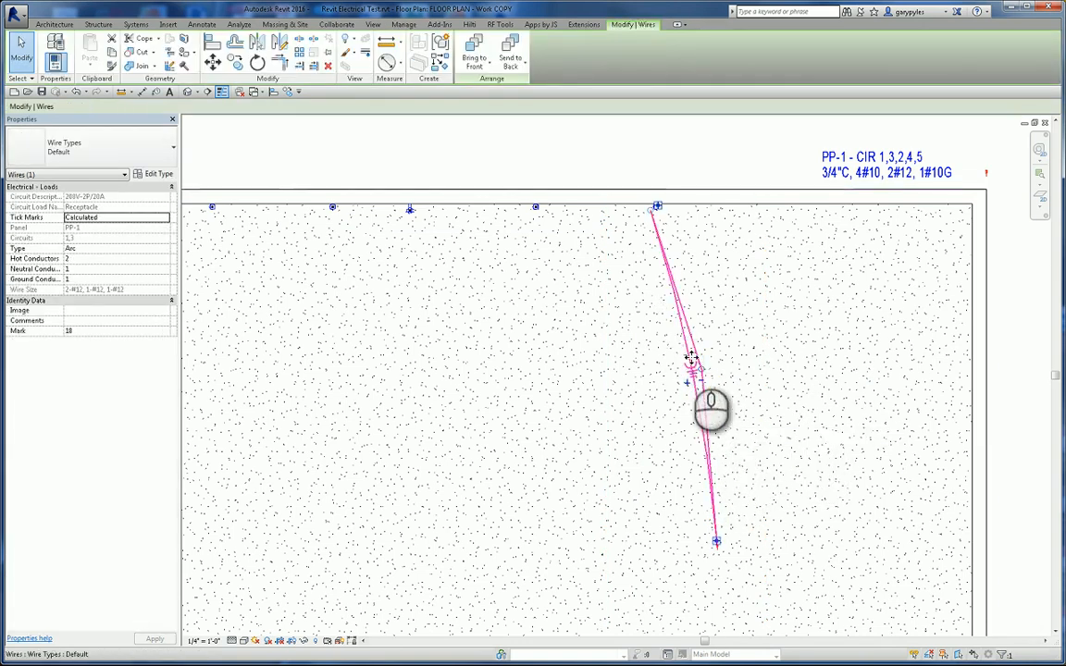
Set the rating of the L6-30R receptacle's electrical circuit to 30 A and deselect everything
{"action": "scroll", "coordinate": [691, 357], "scroll_direction": "up", "scroll_amount": 2}
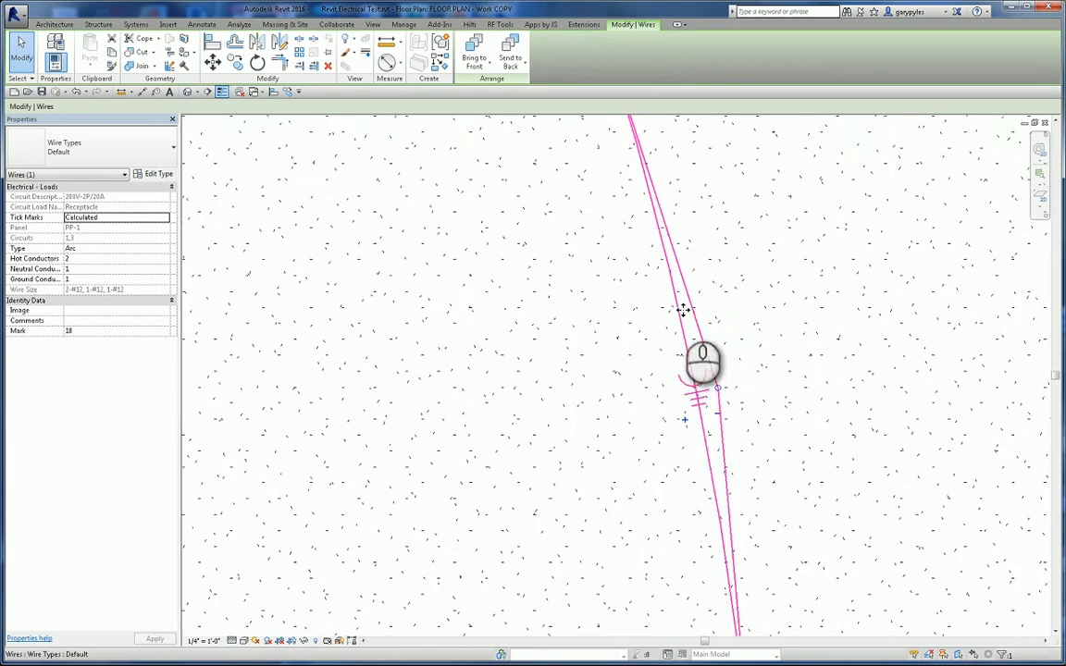
{"action": "middle_click_drag", "start_coordinate": [683, 310], "coordinate": [680, 393]}
{"action": "middle_click_drag", "start_coordinate": [628, 257], "coordinate": [668, 301]}
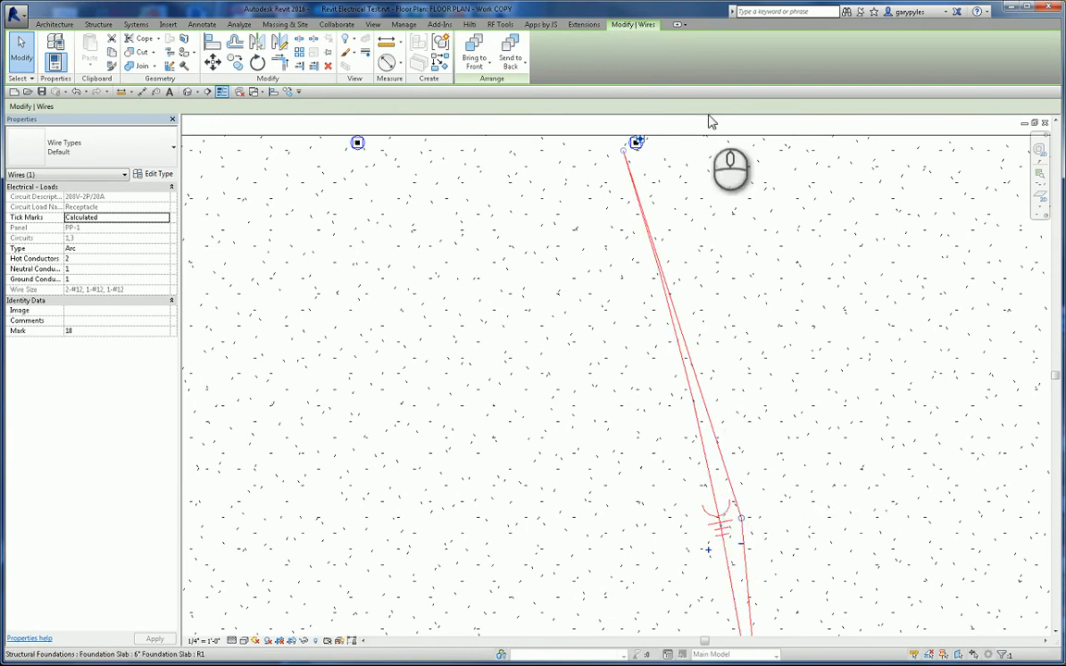
{"action": "key", "text": "Tab"}
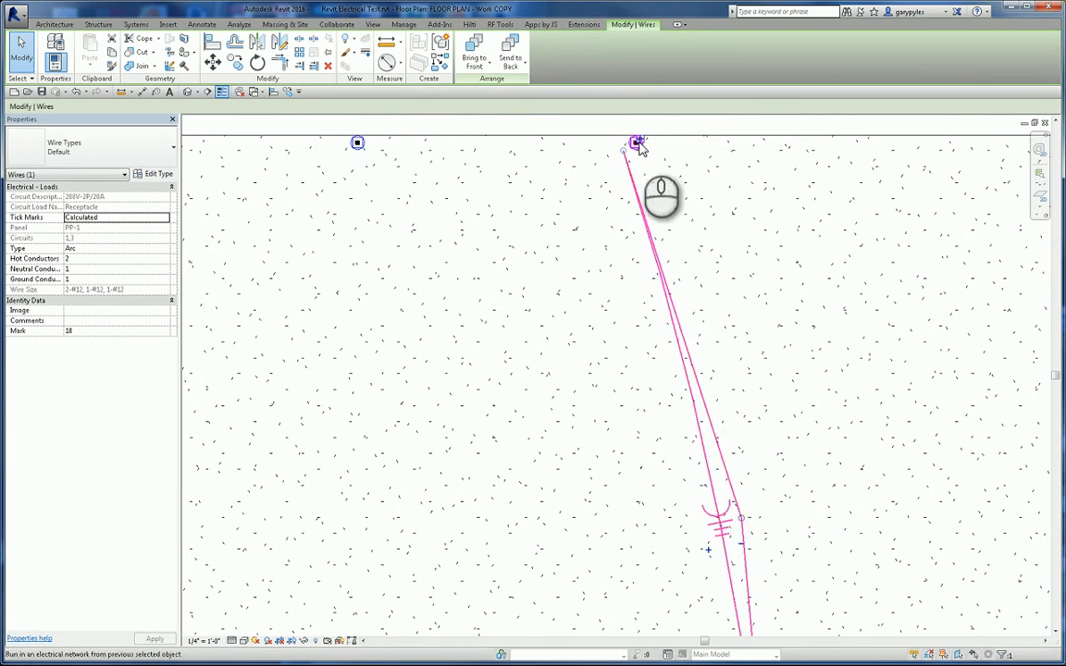
{"action": "left_click", "coordinate": [637, 146]}
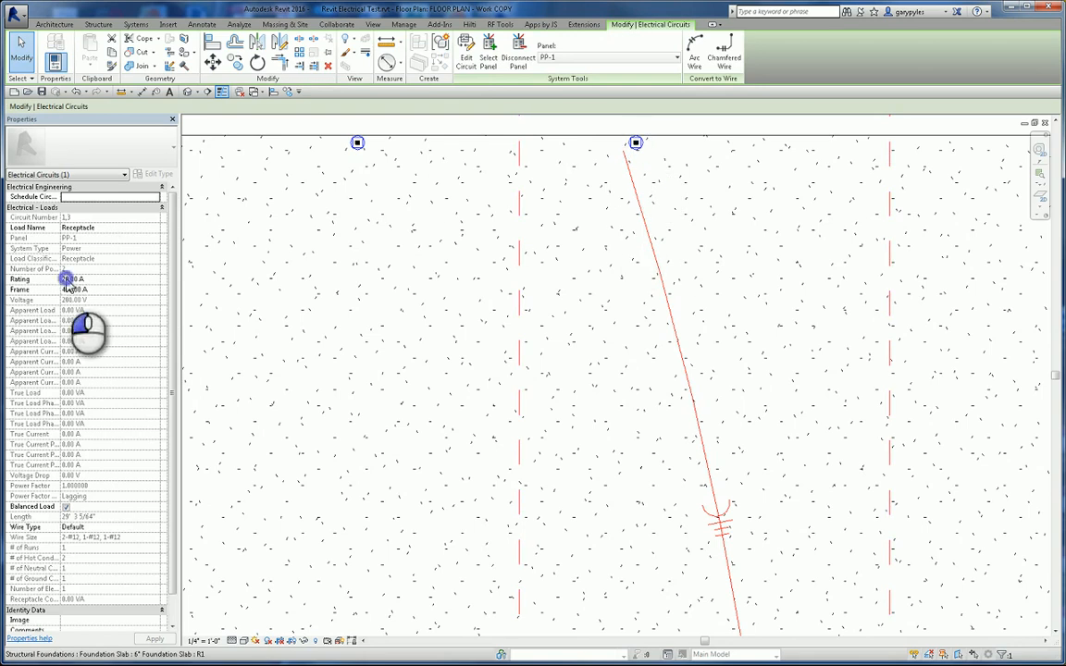
{"action": "left_click", "coordinate": [66, 281]}
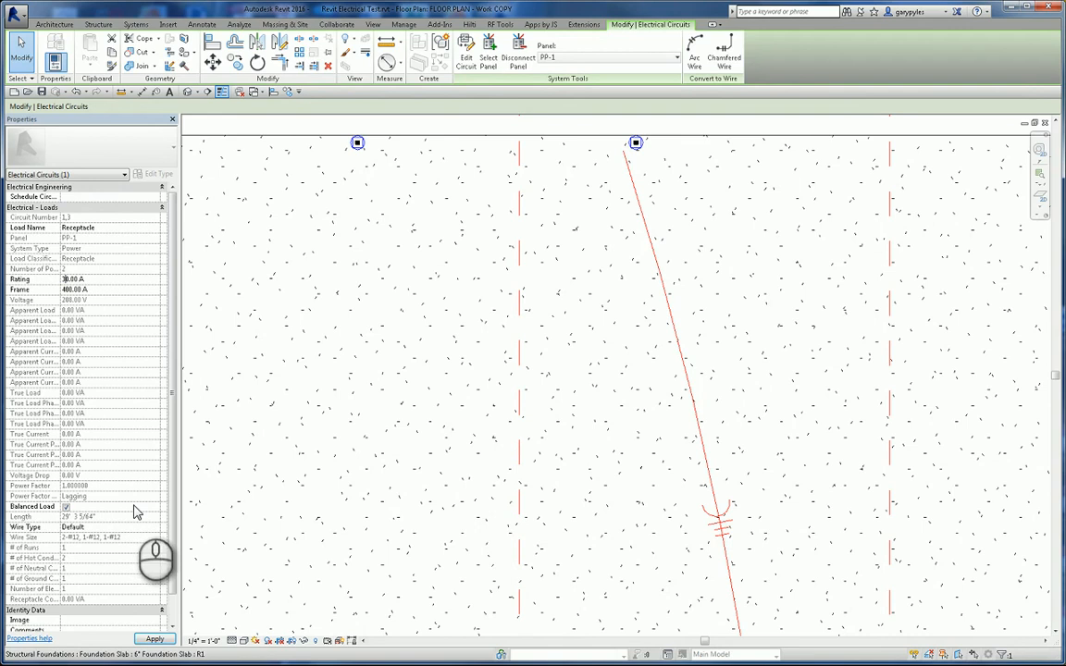
{"action": "left_click", "coordinate": [153, 640]}
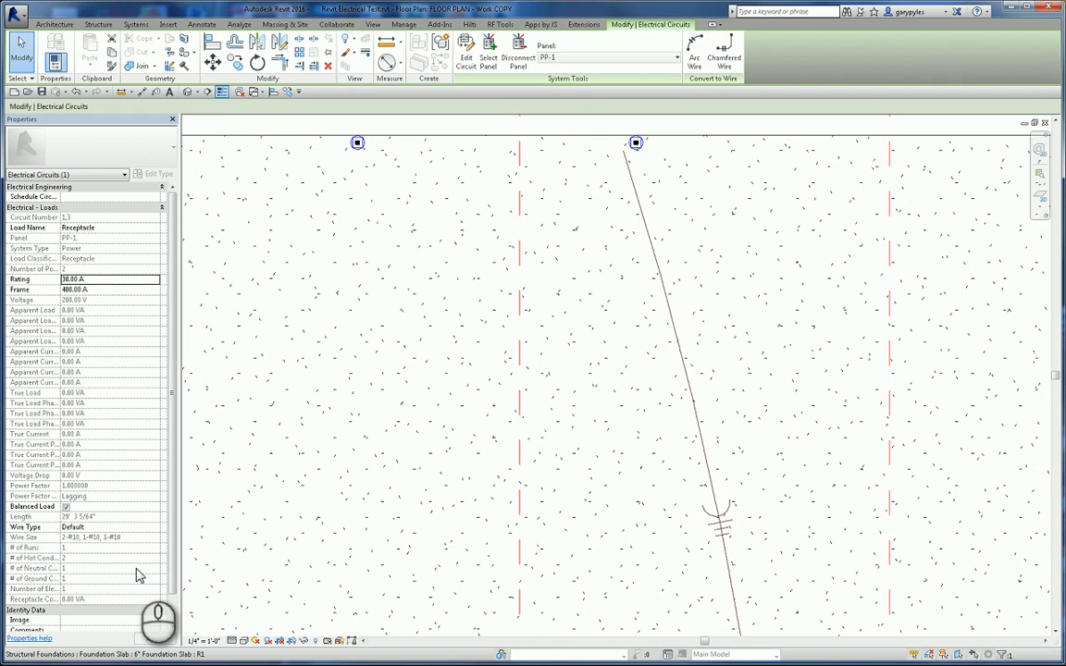
{"action": "left_click", "coordinate": [602, 333]}
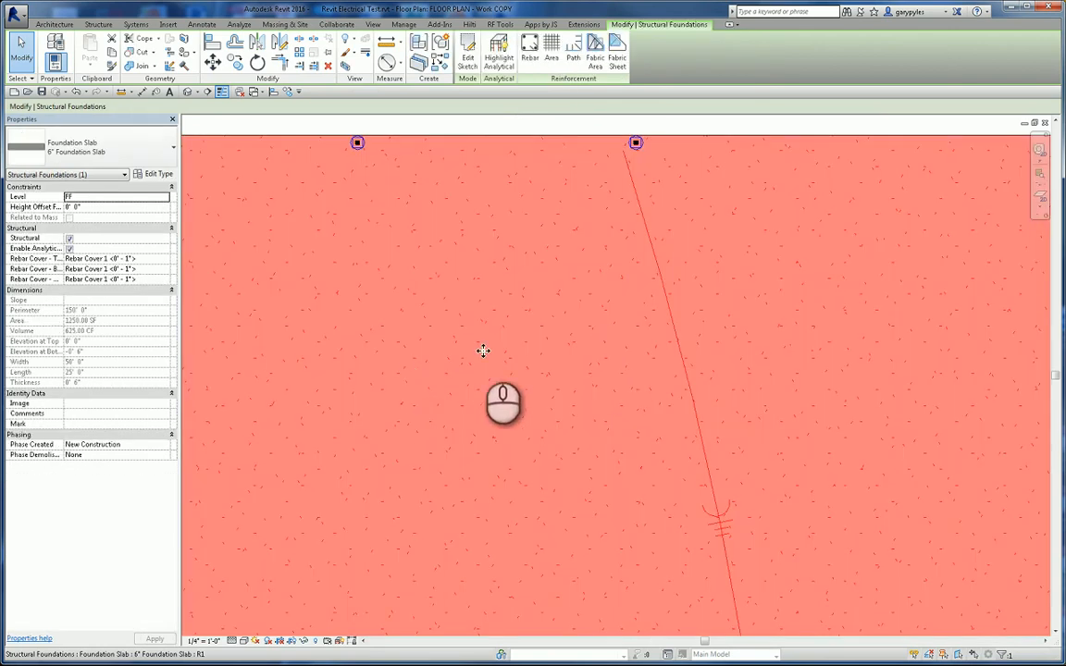
{"action": "key", "text": "Escape"}
Set the number of neutral conductors of the home-run wire to 0
{"action": "scroll", "coordinate": [757, 297], "scroll_direction": "down", "scroll_amount": 3}
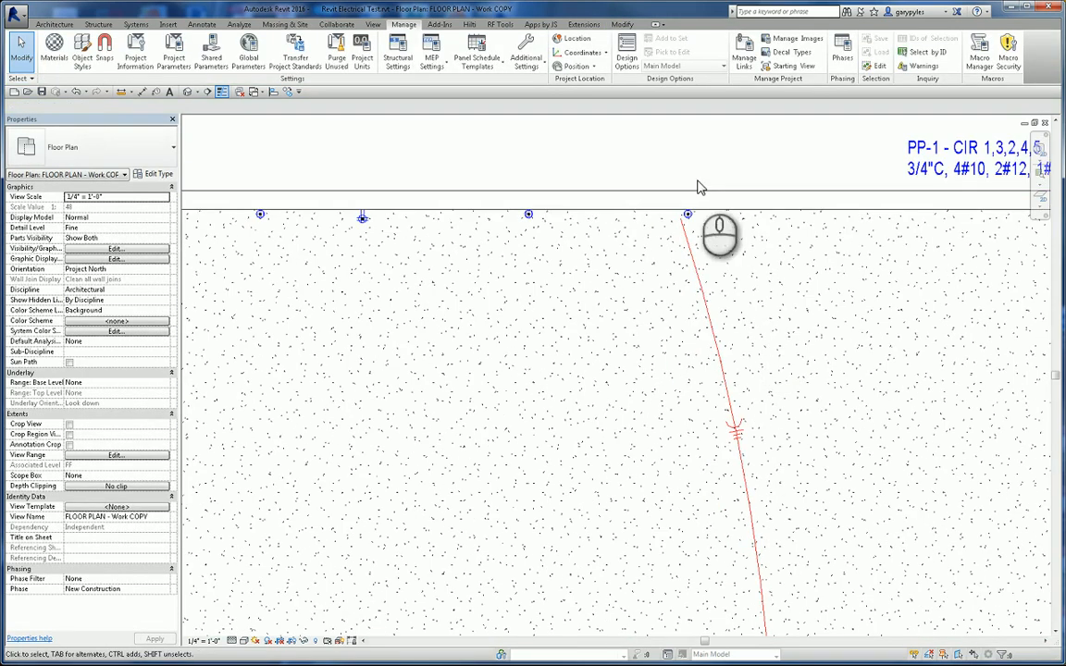
{"action": "left_click", "coordinate": [702, 298]}
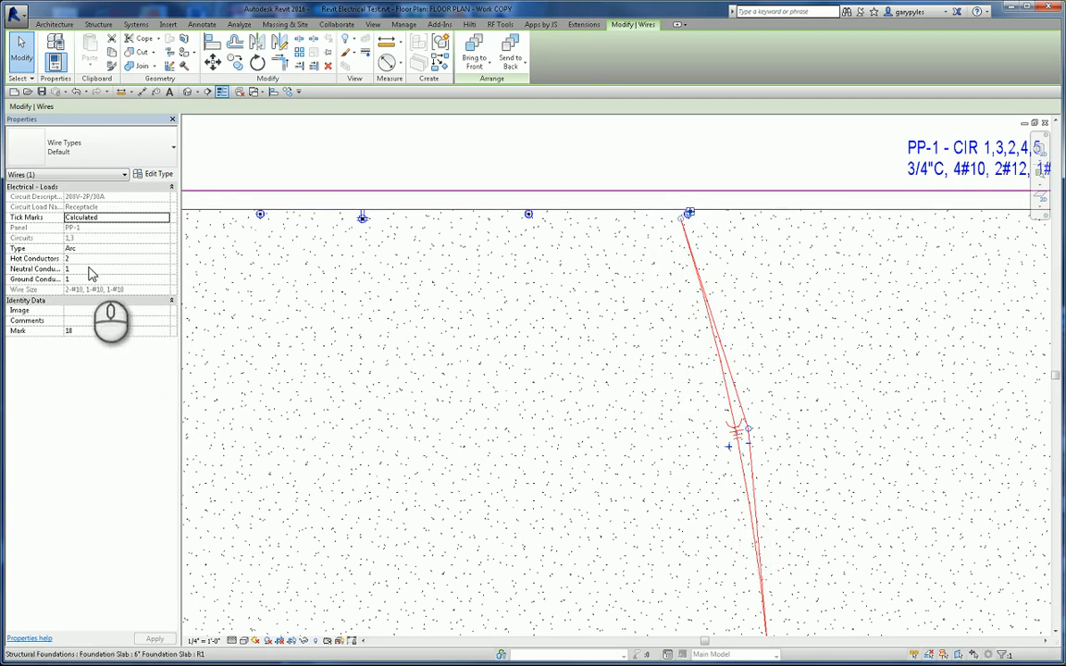
{"action": "left_click", "coordinate": [166, 272]}
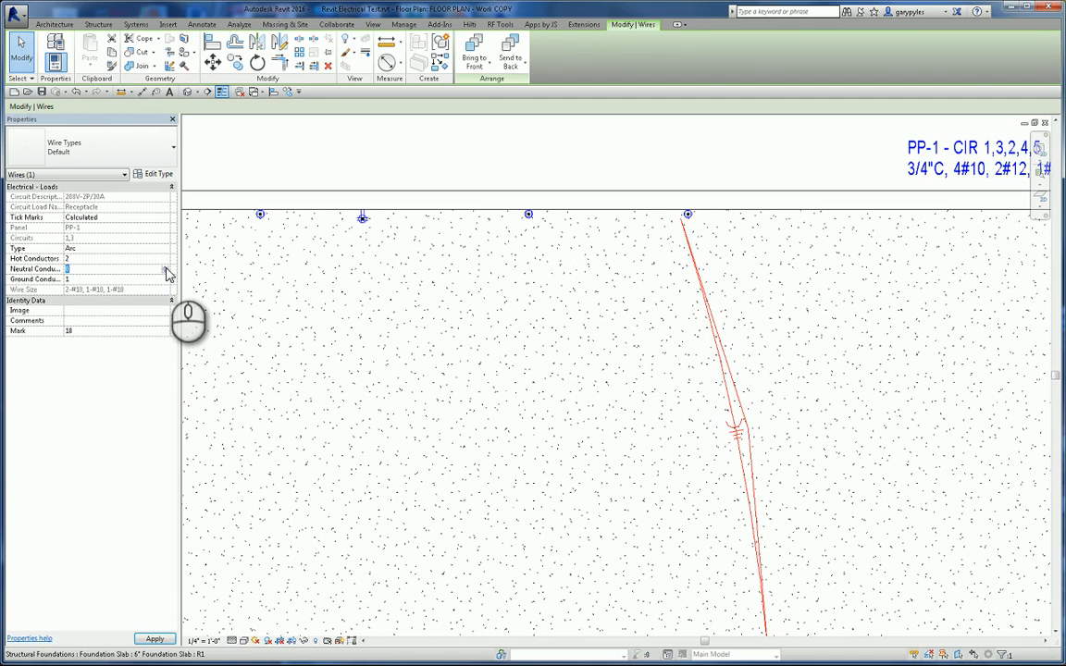
{"action": "left_click", "coordinate": [407, 150]}
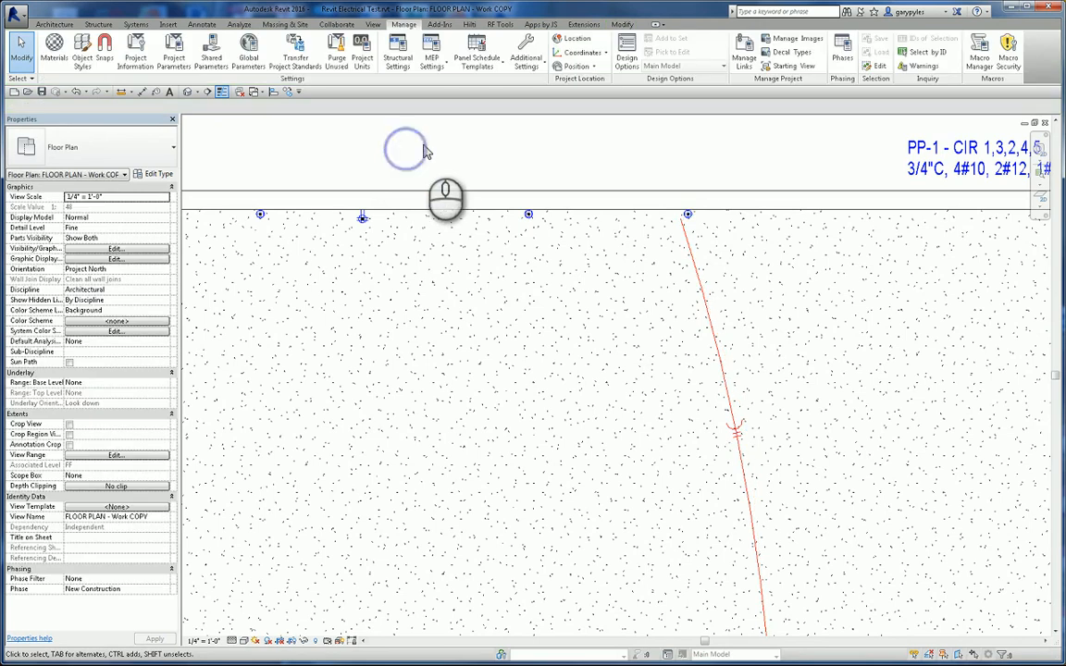
Adjust the wire's end offset so that the wire meets the receptacle symbol on the north wall
{"action": "scroll", "coordinate": [744, 527], "scroll_direction": "down", "scroll_amount": 2}
{"action": "middle_click_drag", "start_coordinate": [744, 527], "coordinate": [701, 482]}
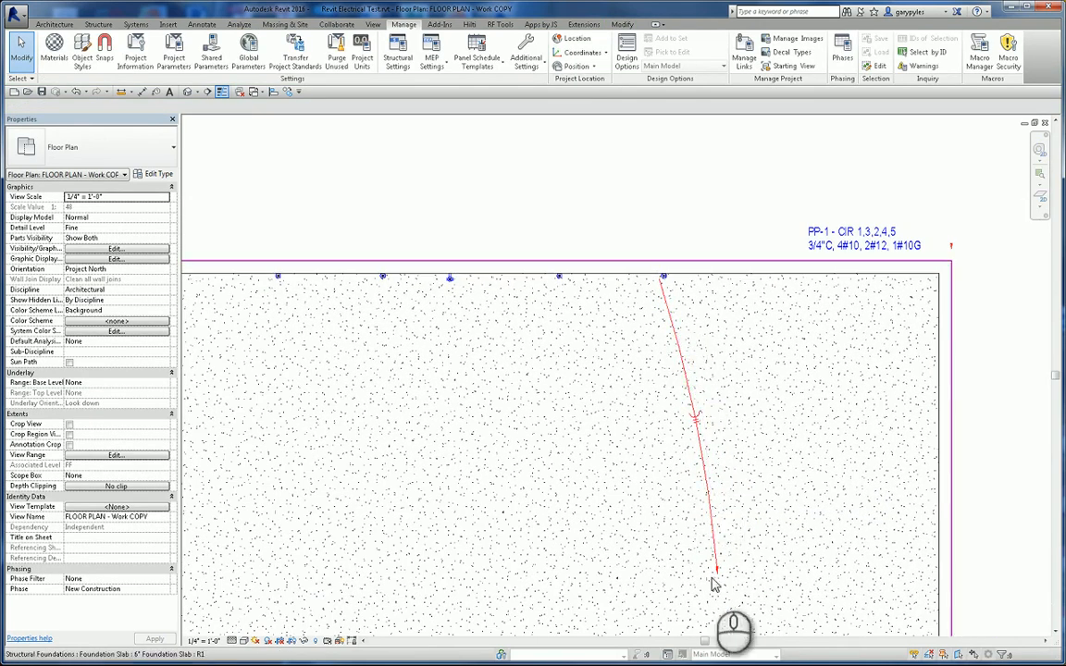
{"action": "scroll", "coordinate": [722, 578], "scroll_direction": "up", "scroll_amount": 3}
{"action": "scroll", "coordinate": [718, 571], "scroll_direction": "down", "scroll_amount": 2}
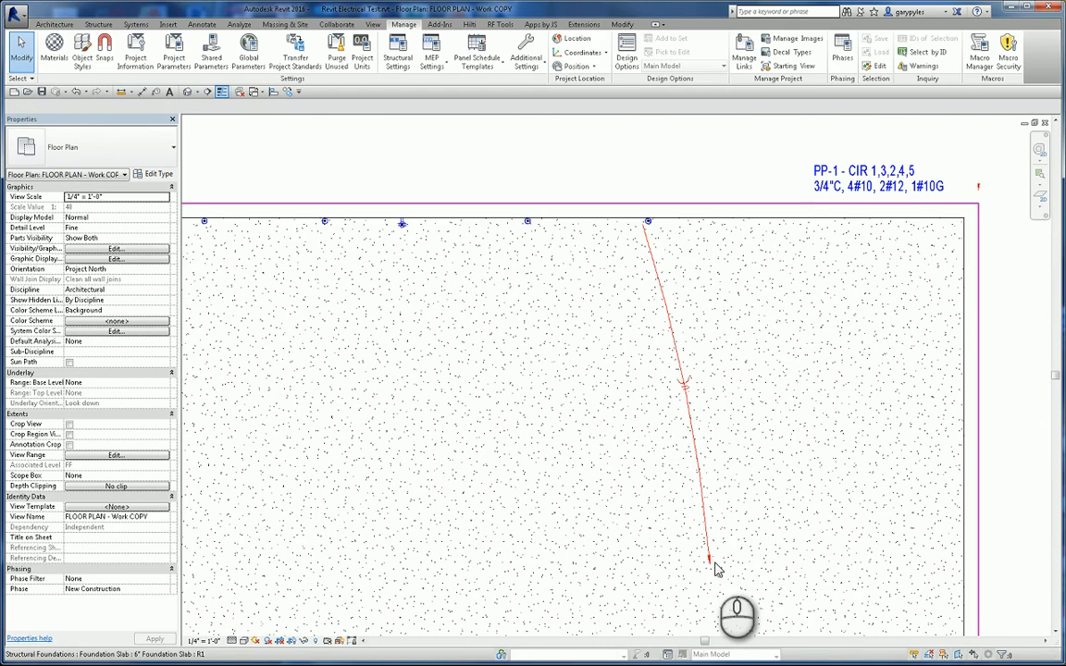
{"action": "middle_click_drag", "start_coordinate": [615, 349], "coordinate": [629, 498]}
{"action": "scroll", "coordinate": [648, 380], "scroll_direction": "up", "scroll_amount": 2}
{"action": "middle_click_drag", "start_coordinate": [652, 370], "coordinate": [622, 426]}
{"action": "left_click", "coordinate": [622, 423]}
{"action": "scroll", "coordinate": [616, 396], "scroll_direction": "up", "scroll_amount": 2}
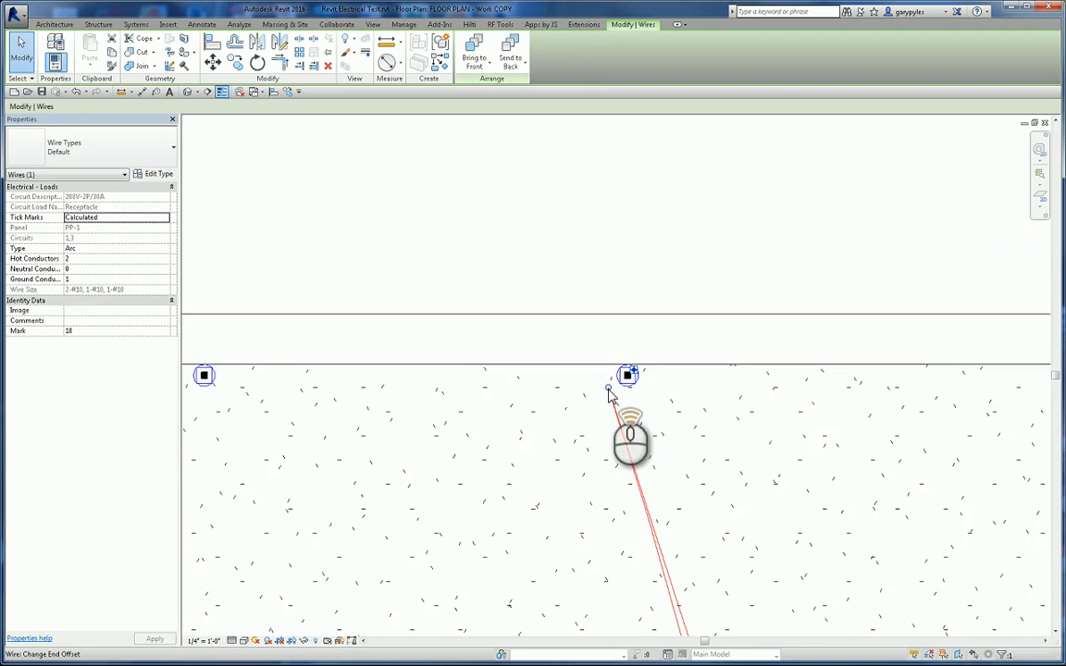
{"action": "left_click_drag", "start_coordinate": [632, 393], "coordinate": [630, 372]}
{"action": "scroll", "coordinate": [622, 404], "scroll_direction": "down", "scroll_amount": 3}
{"action": "middle_click_drag", "start_coordinate": [600, 424], "coordinate": [683, 405]}
{"action": "scroll", "coordinate": [675, 416], "scroll_direction": "down", "scroll_amount": 2}
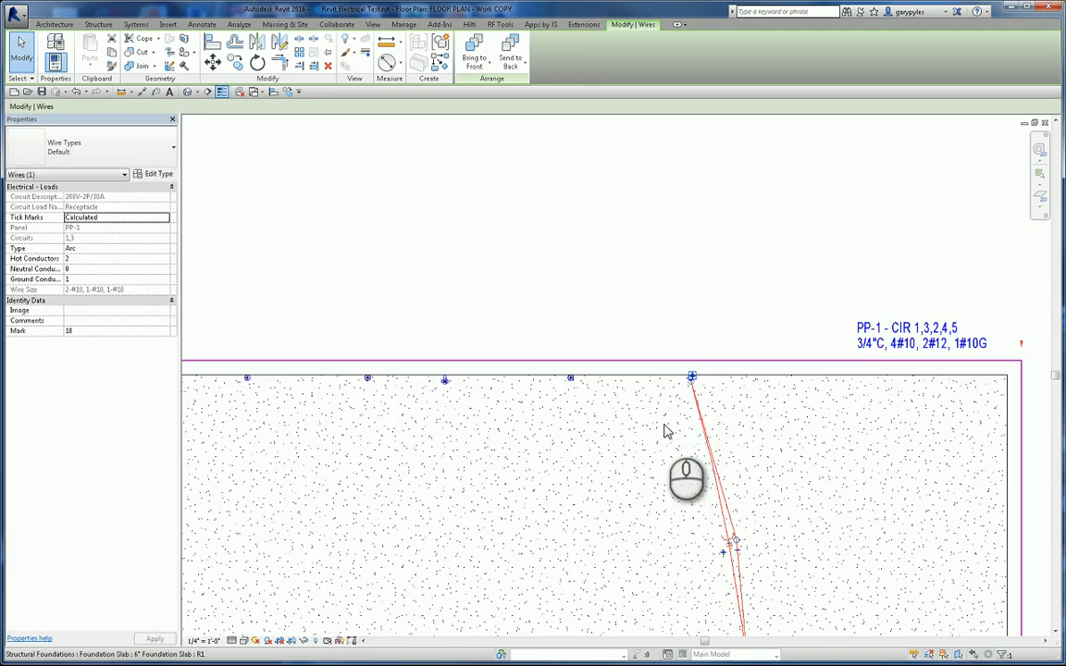
{"action": "left_click", "coordinate": [685, 564]}
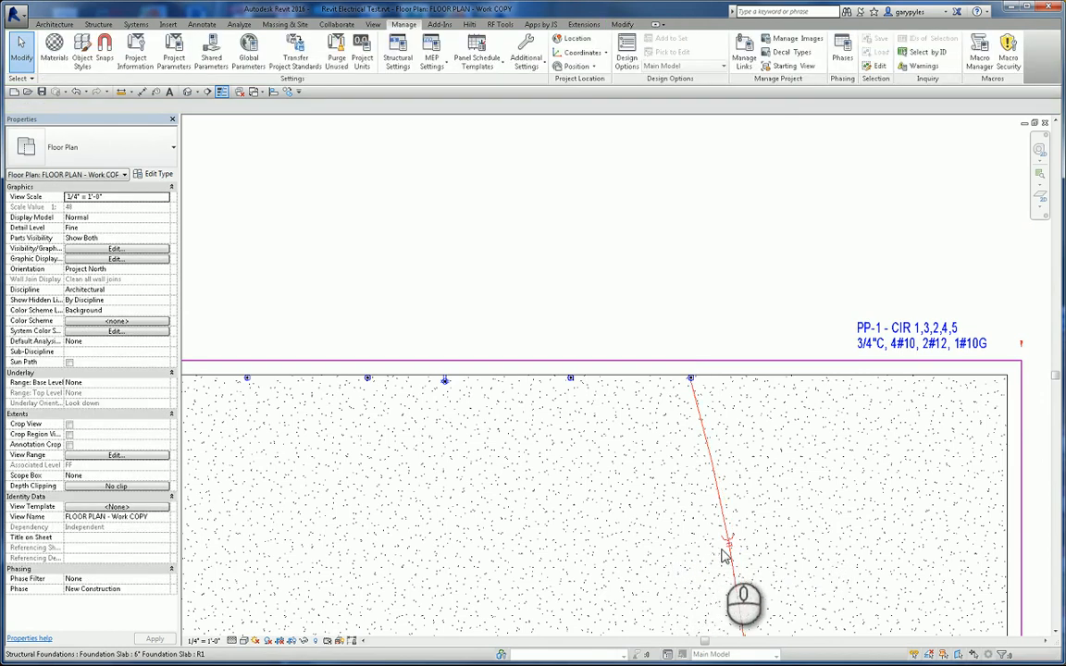
Tag the home-run wire using a Free End leader with an elbow, placing the tag text east of the wire
{"action": "scroll", "coordinate": [726, 566], "scroll_direction": "up", "scroll_amount": 2}
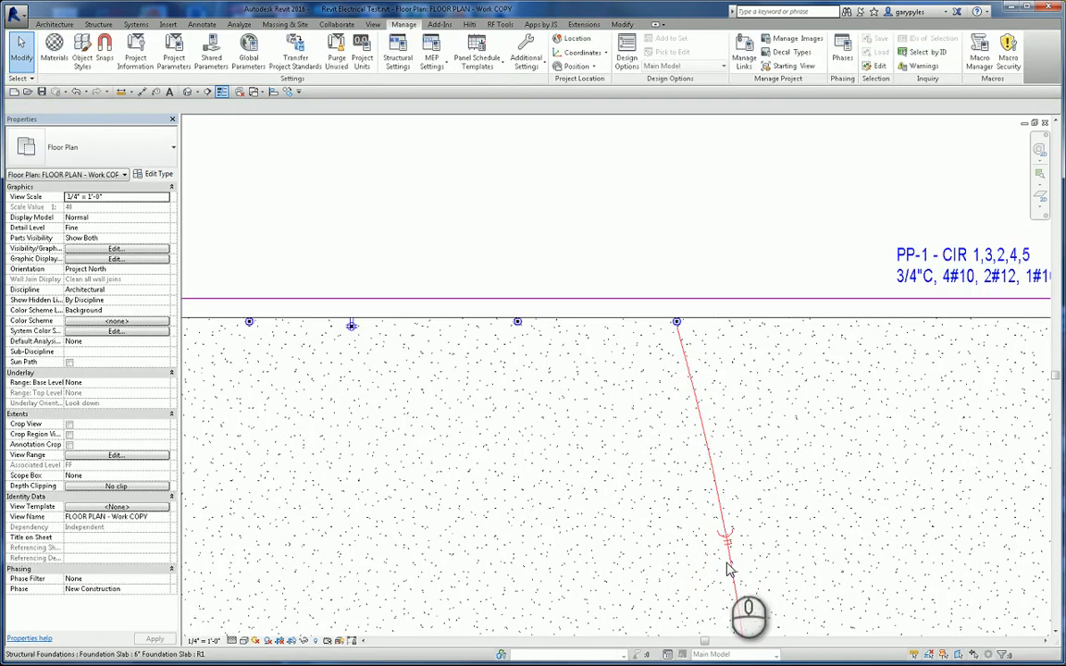
{"action": "middle_click_drag", "start_coordinate": [726, 562], "coordinate": [631, 469]}
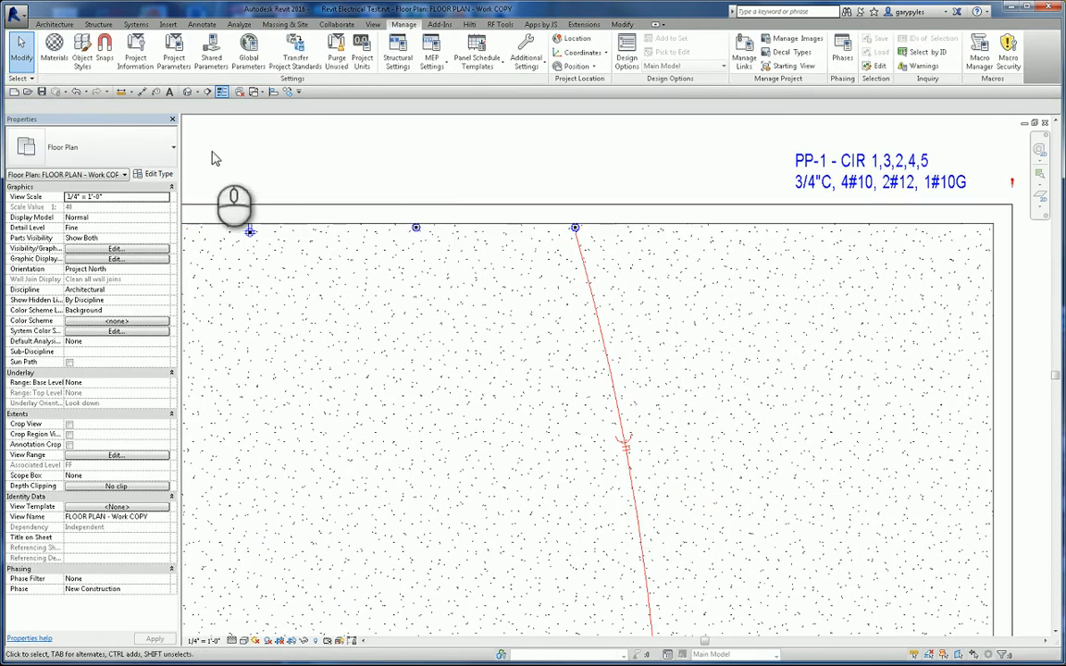
{"action": "left_click", "coordinate": [156, 95]}
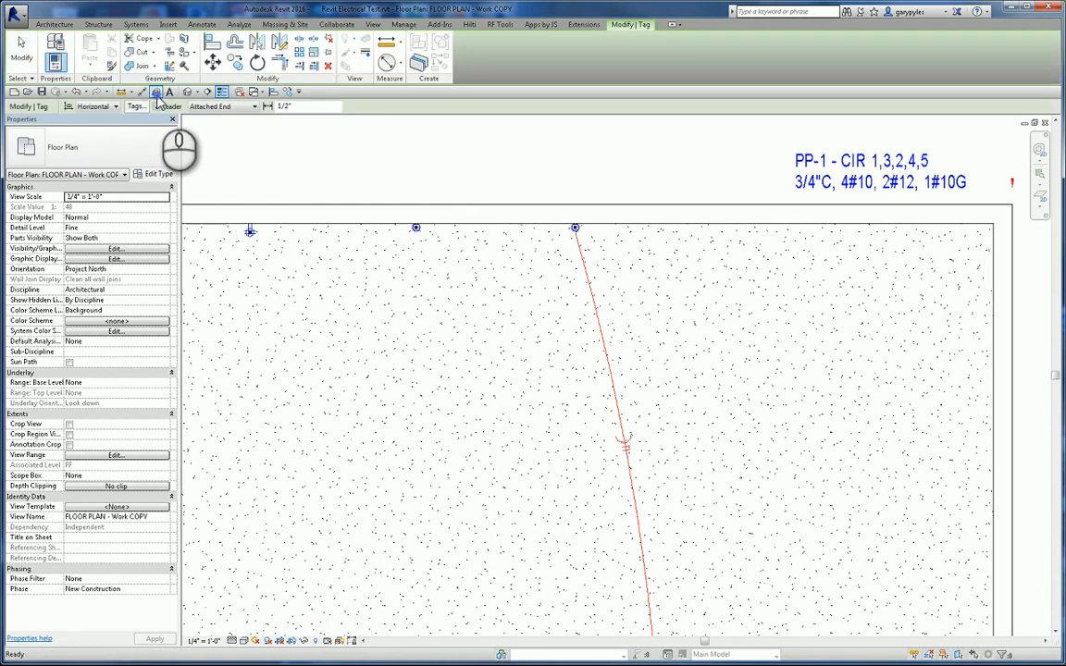
{"action": "left_click", "coordinate": [213, 106]}
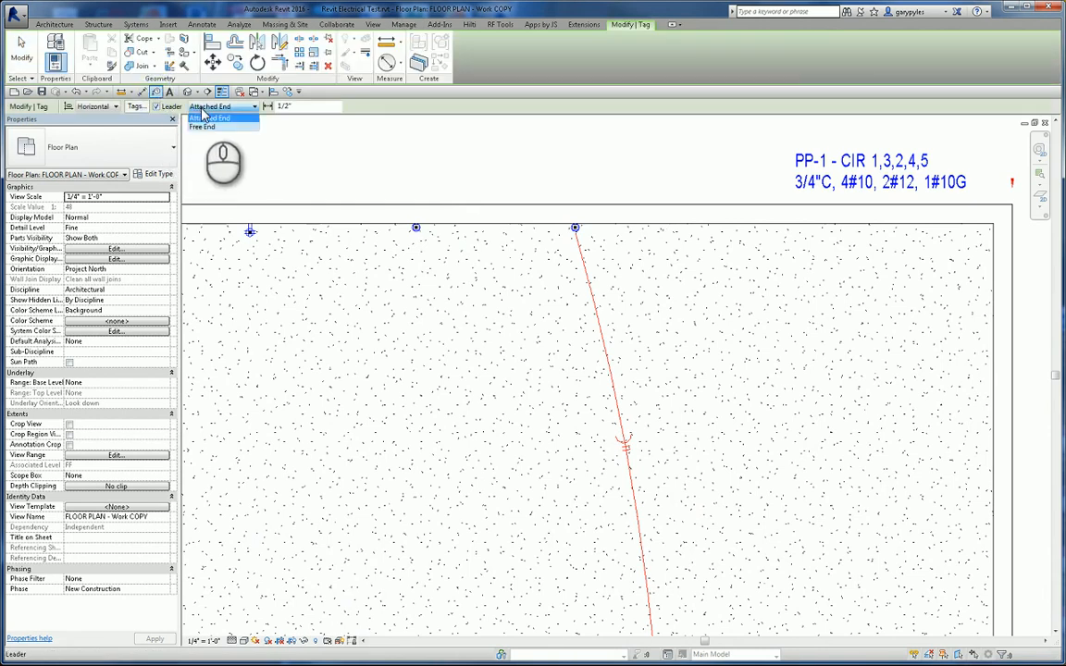
{"action": "left_click", "coordinate": [208, 125]}
{"action": "left_click", "coordinate": [633, 535]}
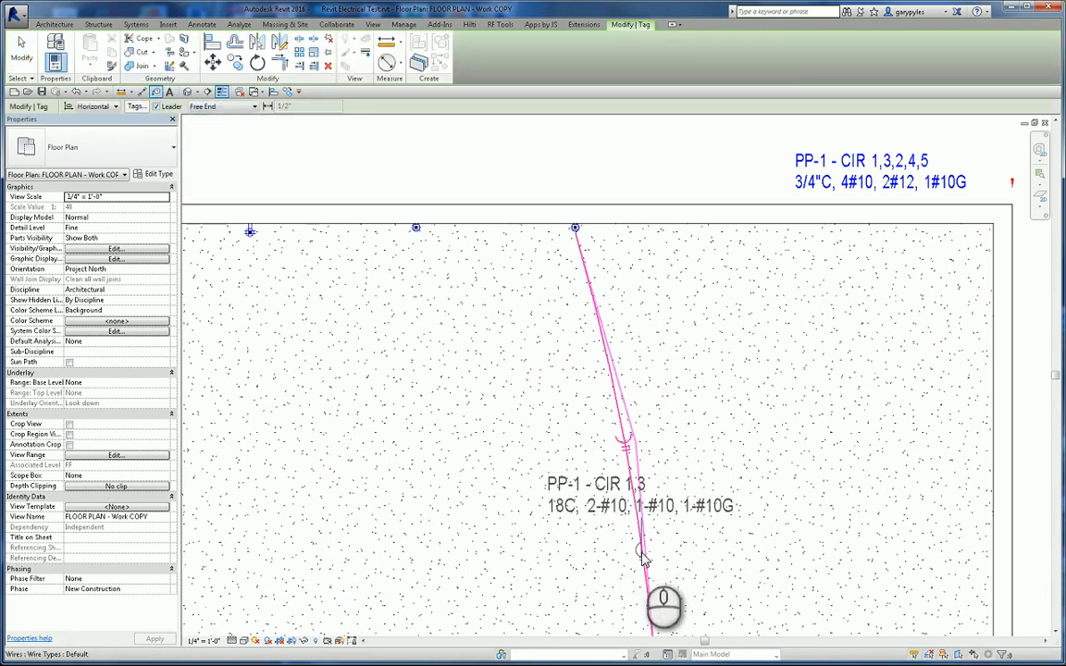
{"action": "left_click", "coordinate": [645, 561]}
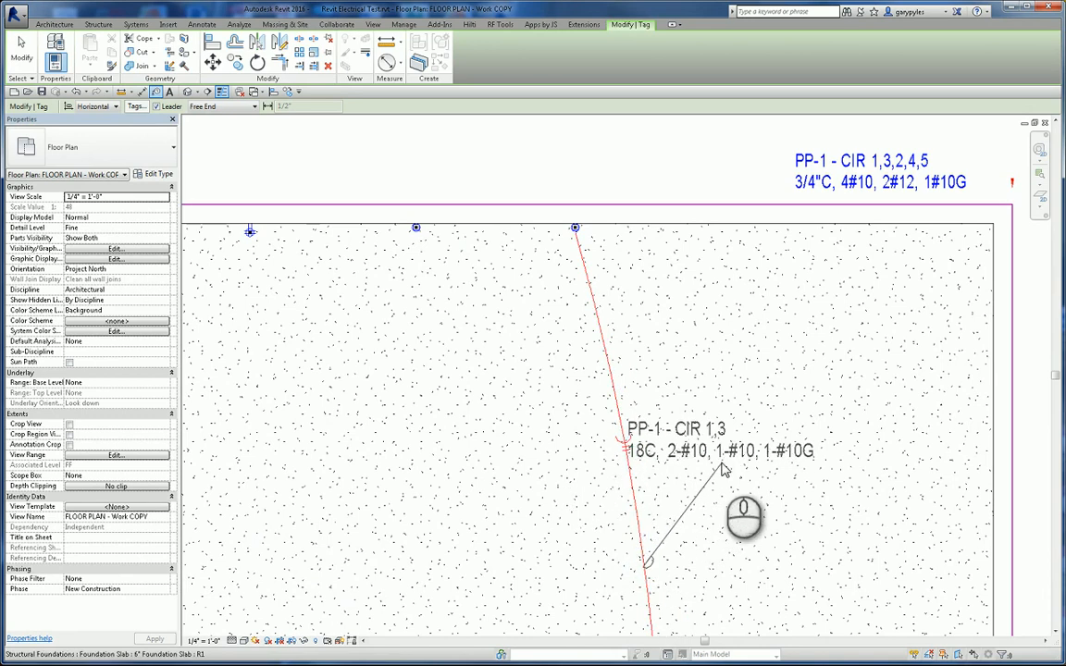
{"action": "left_click", "coordinate": [718, 460]}
{"action": "left_click", "coordinate": [744, 466]}
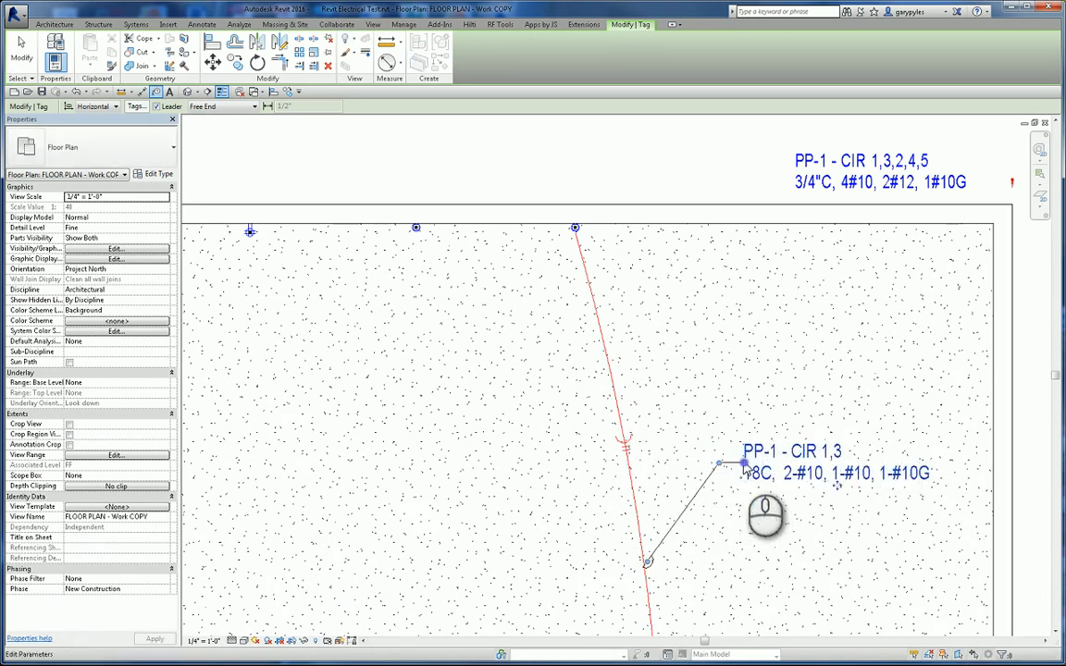
{"action": "middle_click_drag", "start_coordinate": [784, 474], "coordinate": [666, 430]}
{"action": "key", "text": "Escape"}
{"action": "key", "text": "Escape"}
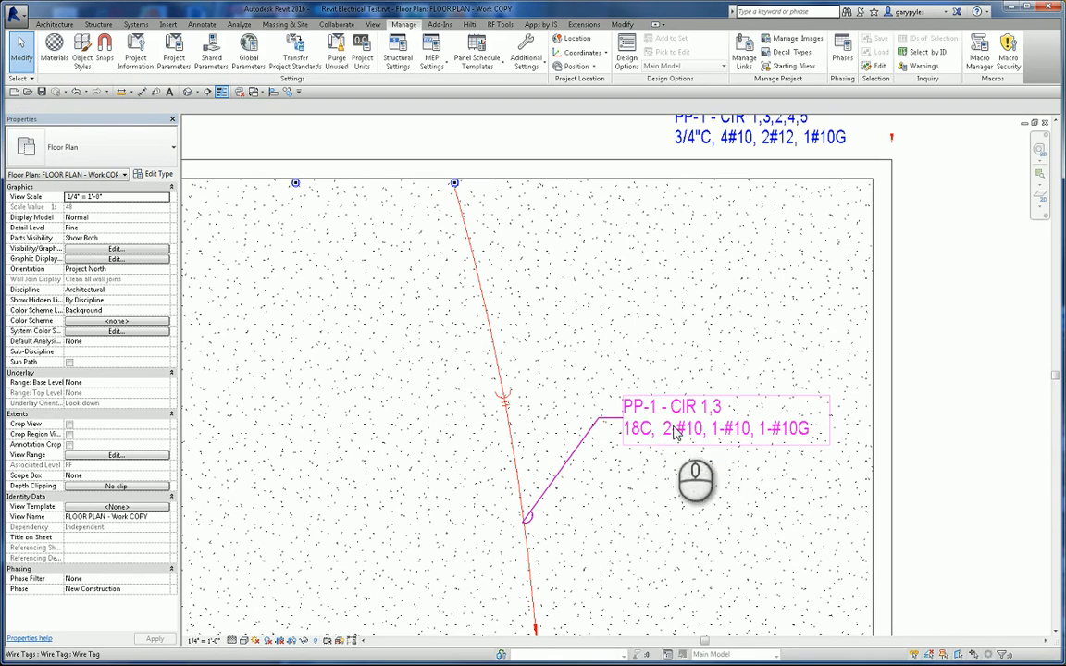
Open the wire tag family for editing, examine the parameters, prefixes and suffixes of its label, and close it without saving
{"action": "left_click", "coordinate": [675, 433]}
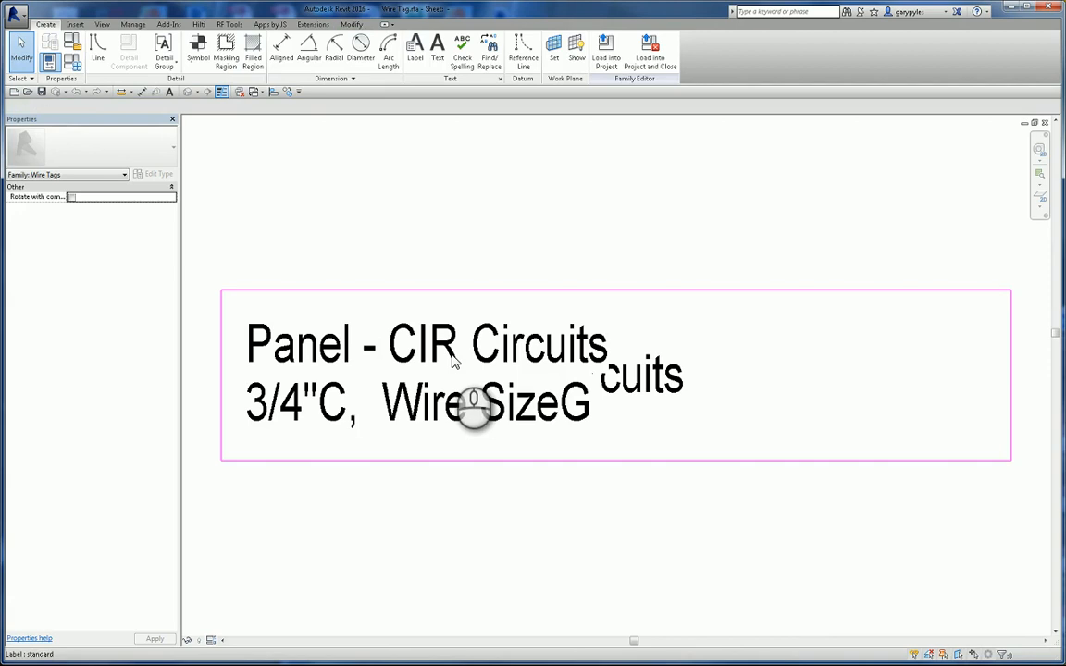
{"action": "left_click", "coordinate": [454, 361]}
{"action": "left_click", "coordinate": [116, 206]}
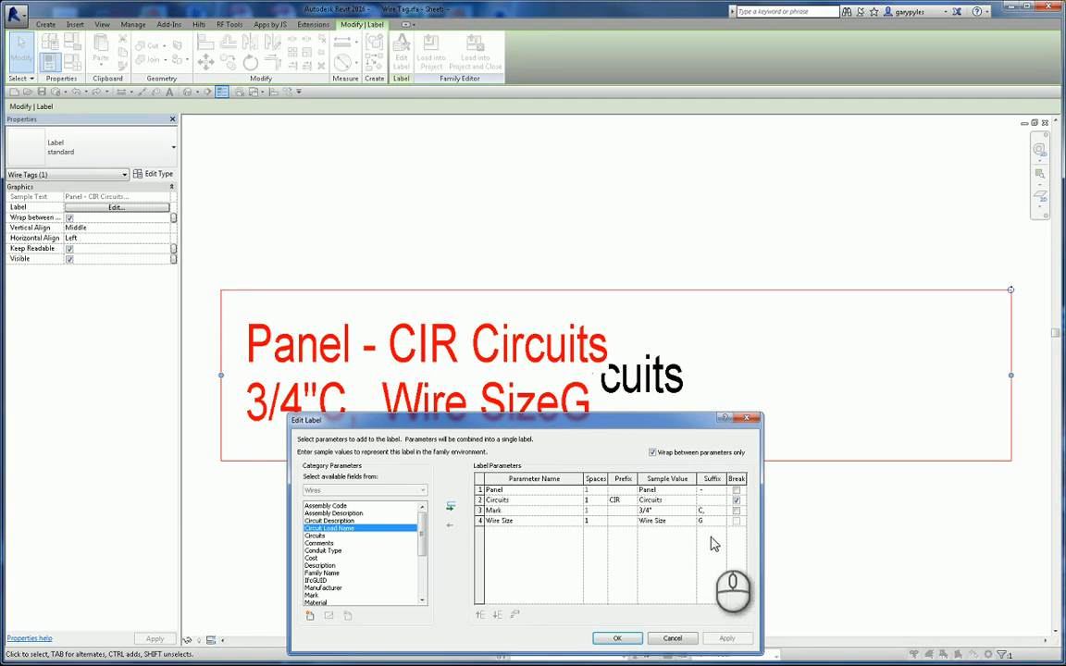
{"action": "left_click", "coordinate": [632, 641]}
{"action": "left_click", "coordinate": [1044, 122]}
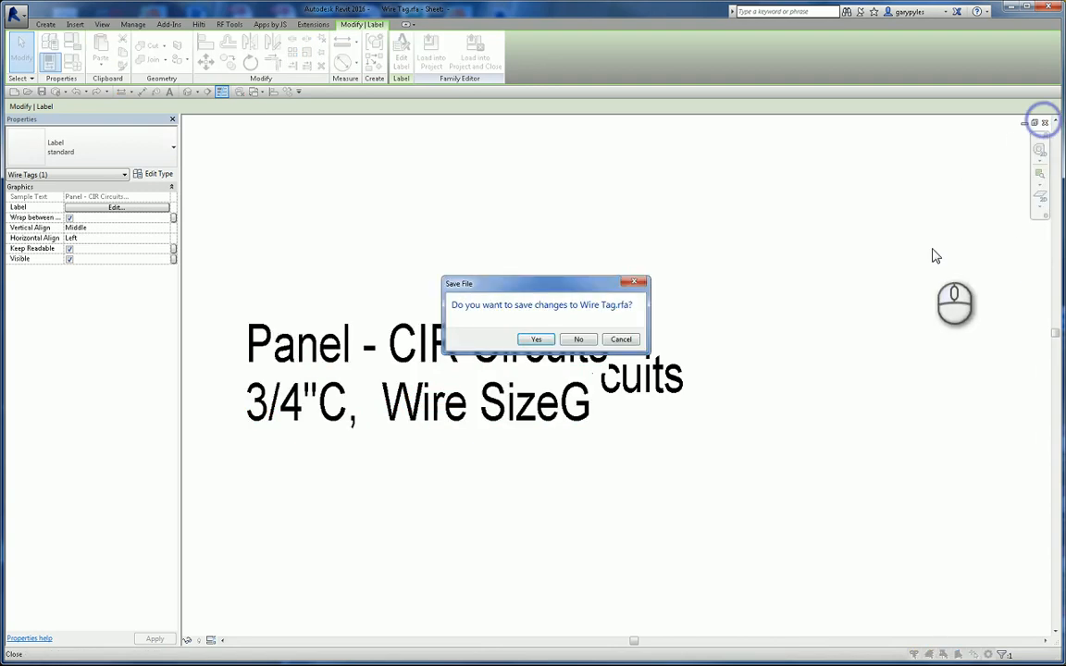
{"action": "left_click", "coordinate": [575, 338]}
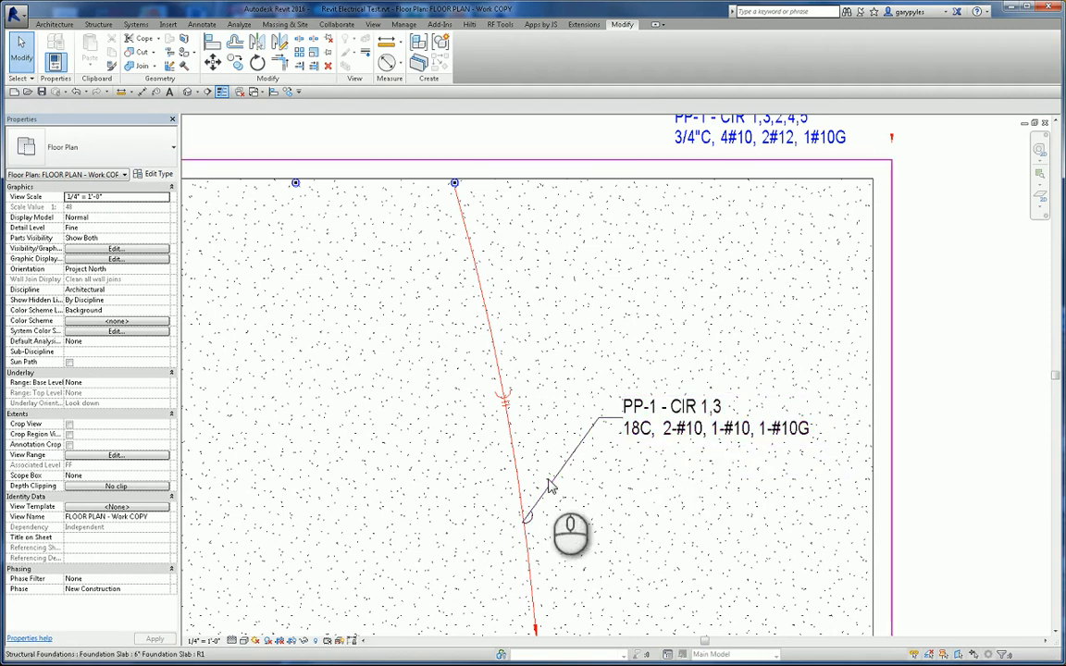
Set the Mark of the tagged home-run wire to 3/4" as its conduit size
{"action": "left_click", "coordinate": [520, 497]}
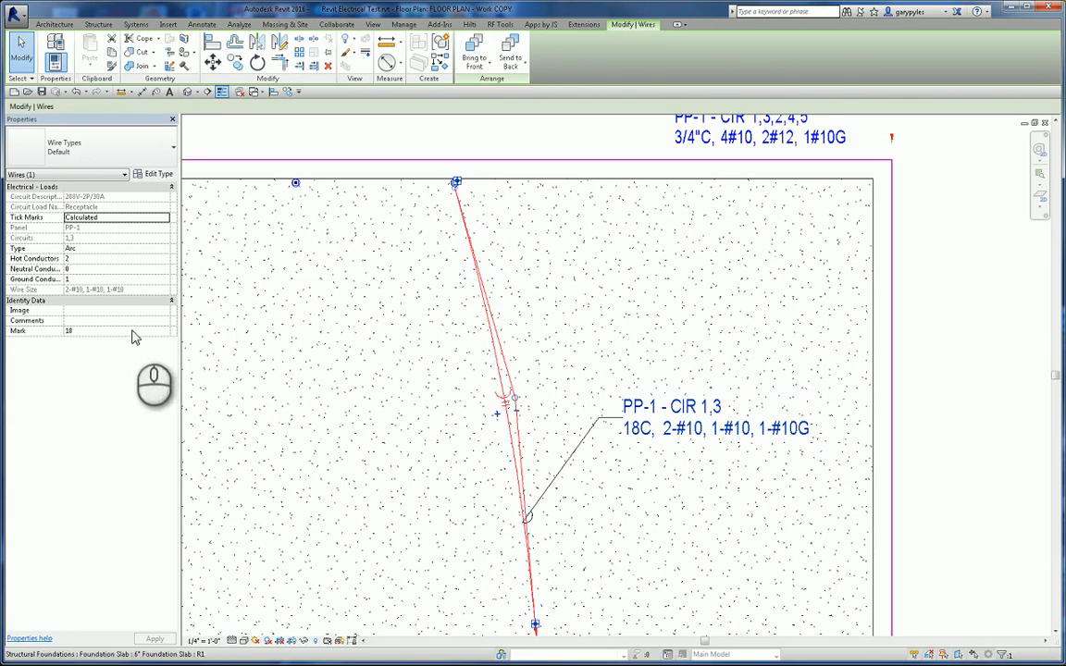
{"action": "left_click", "coordinate": [132, 331]}
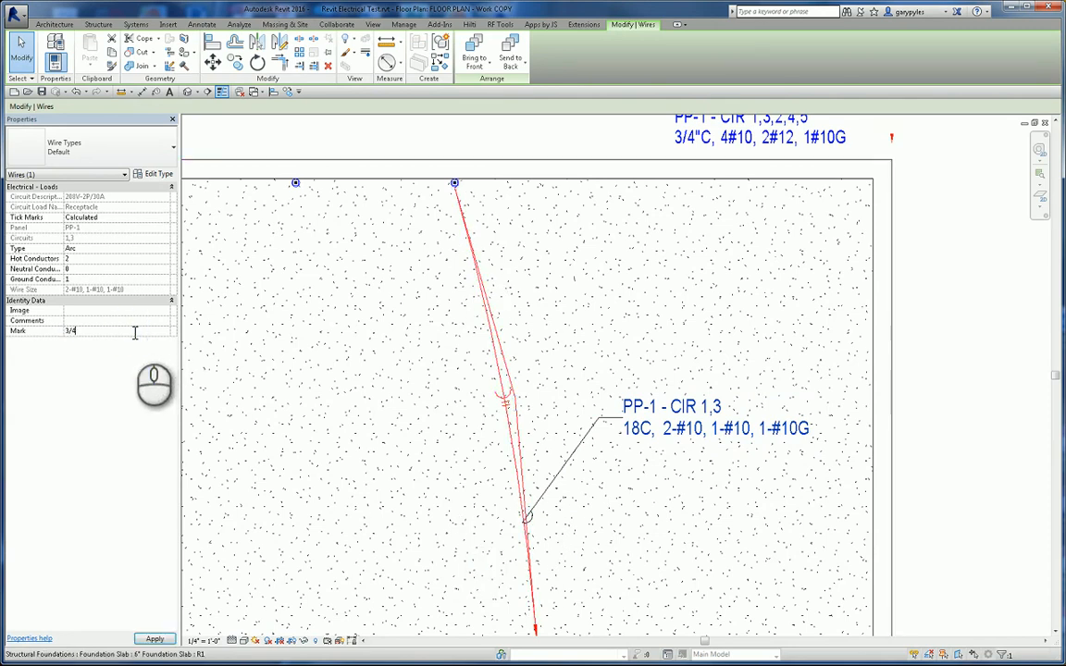
{"action": "type", "text": "3/4\""}
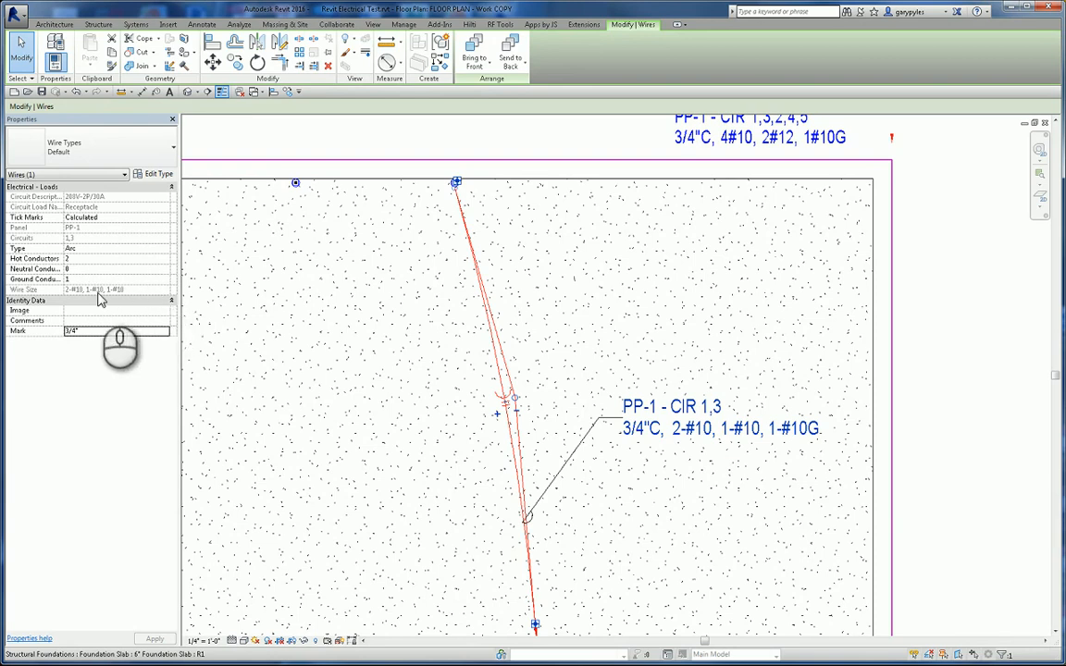
Try 4 hot conductors on the home-run wire and restore the count to 2
{"action": "left_click", "coordinate": [166, 262]}
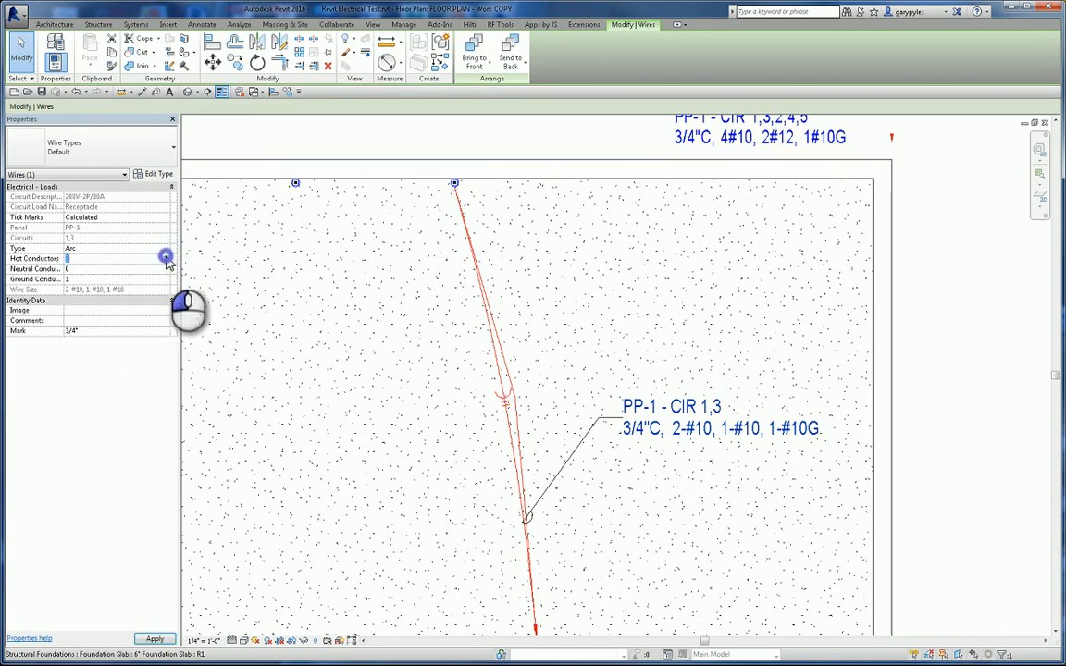
{"action": "type", "text": "4"}
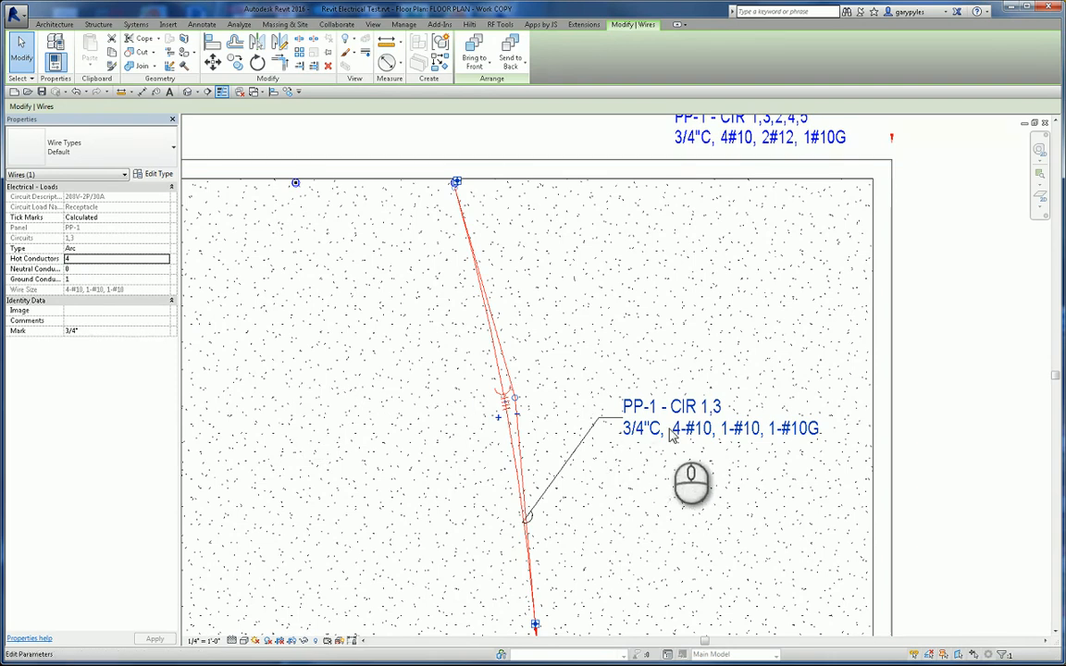
{"action": "left_click", "coordinate": [166, 262]}
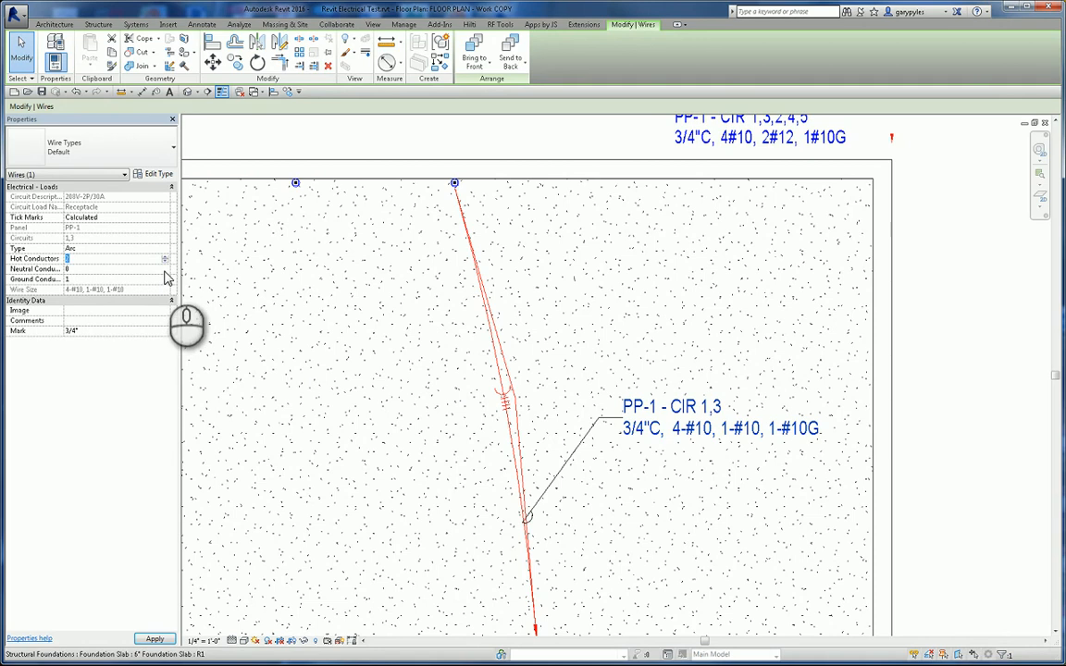
{"action": "left_click", "coordinate": [165, 272]}
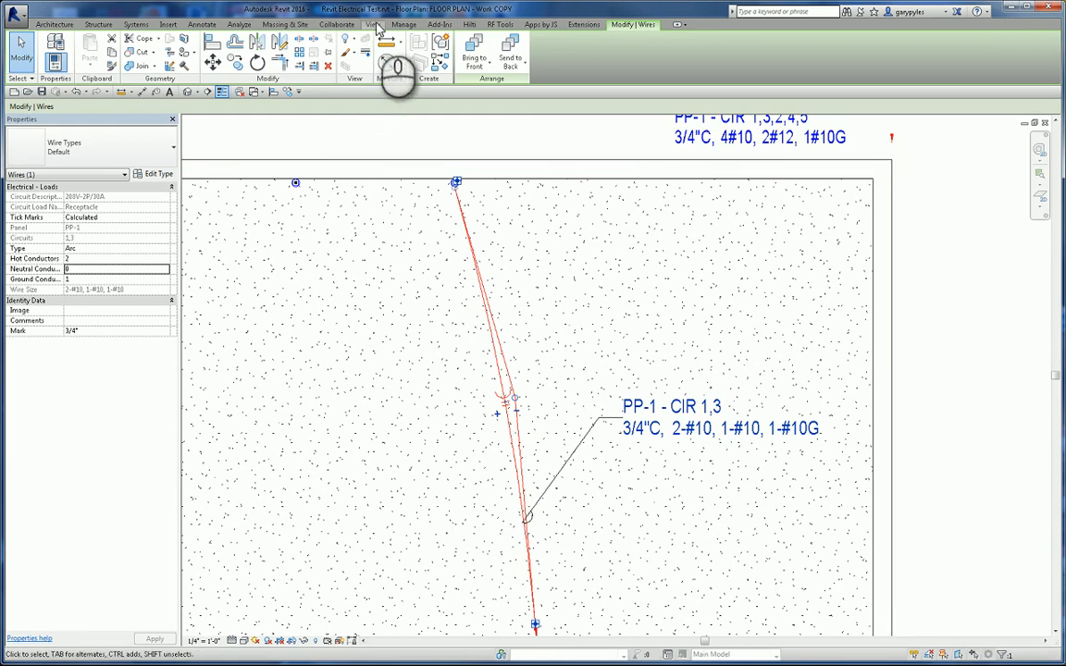
Turn off Neutral Required for the Default wiring type in the project's electrical settings and deselect the wire
{"action": "left_click", "coordinate": [403, 24]}
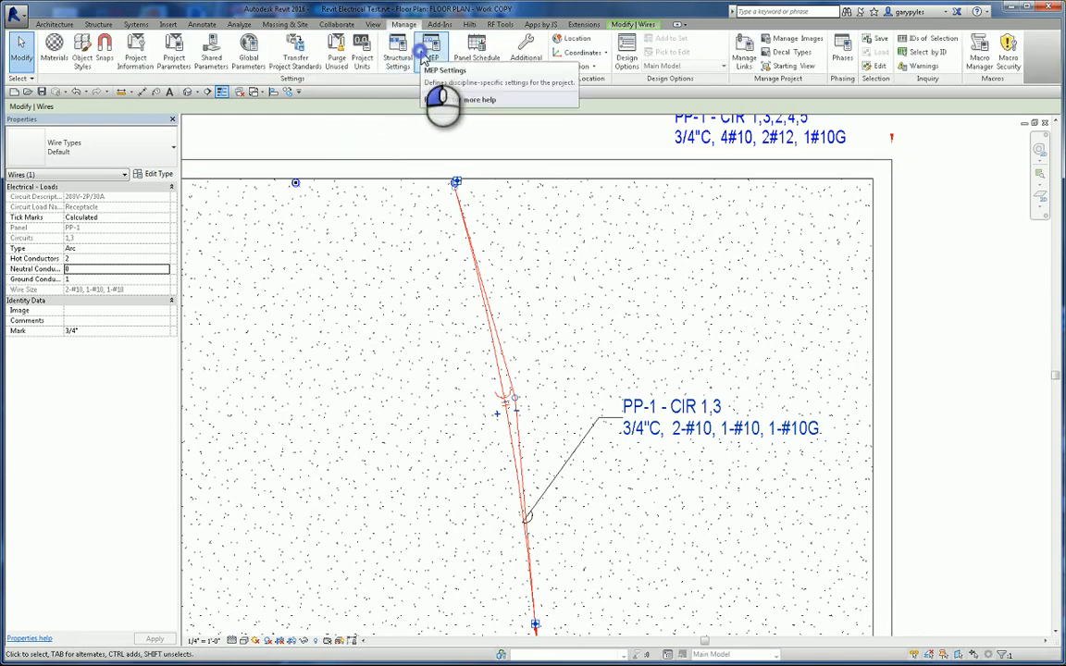
{"action": "left_click", "coordinate": [422, 55]}
{"action": "left_click", "coordinate": [457, 110]}
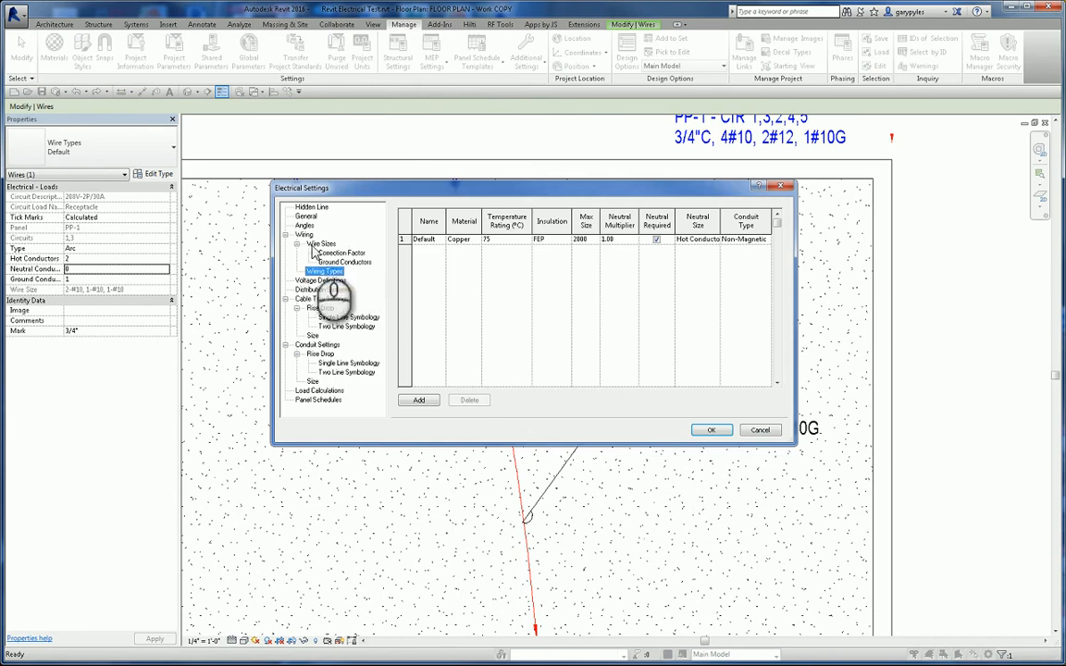
{"action": "left_click", "coordinate": [656, 241]}
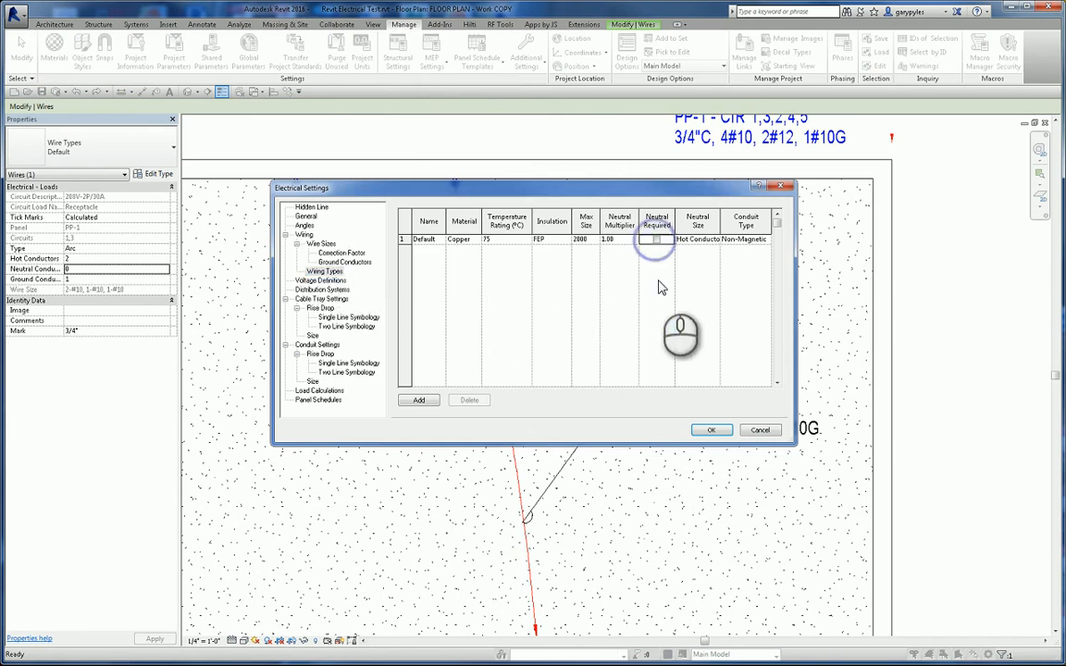
{"action": "left_click", "coordinate": [709, 431]}
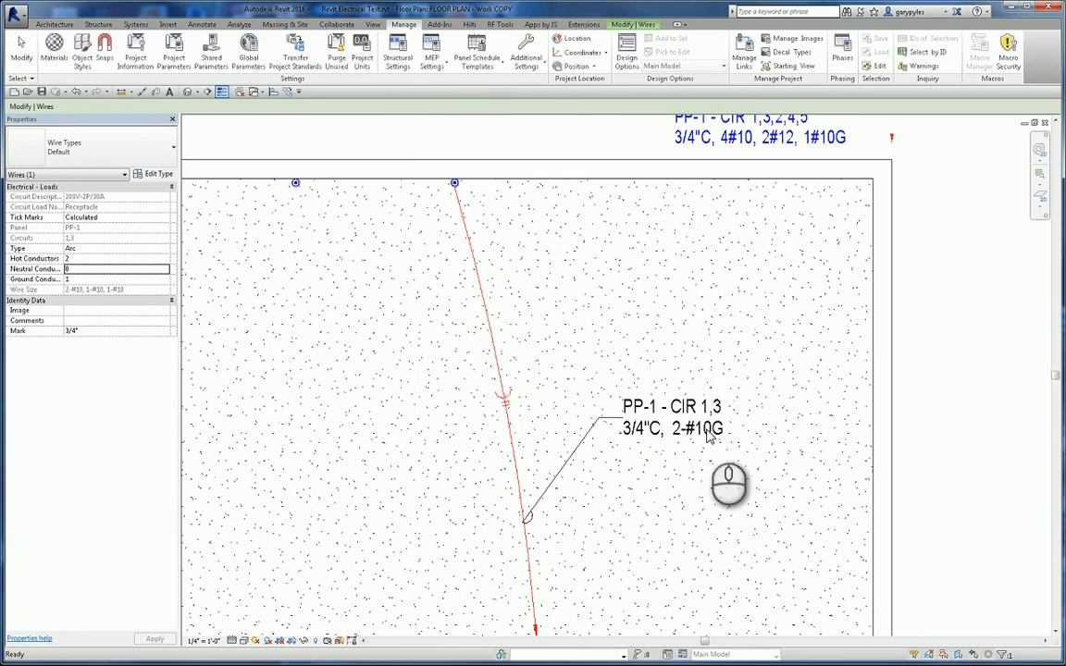
{"action": "key", "text": "Escape"}
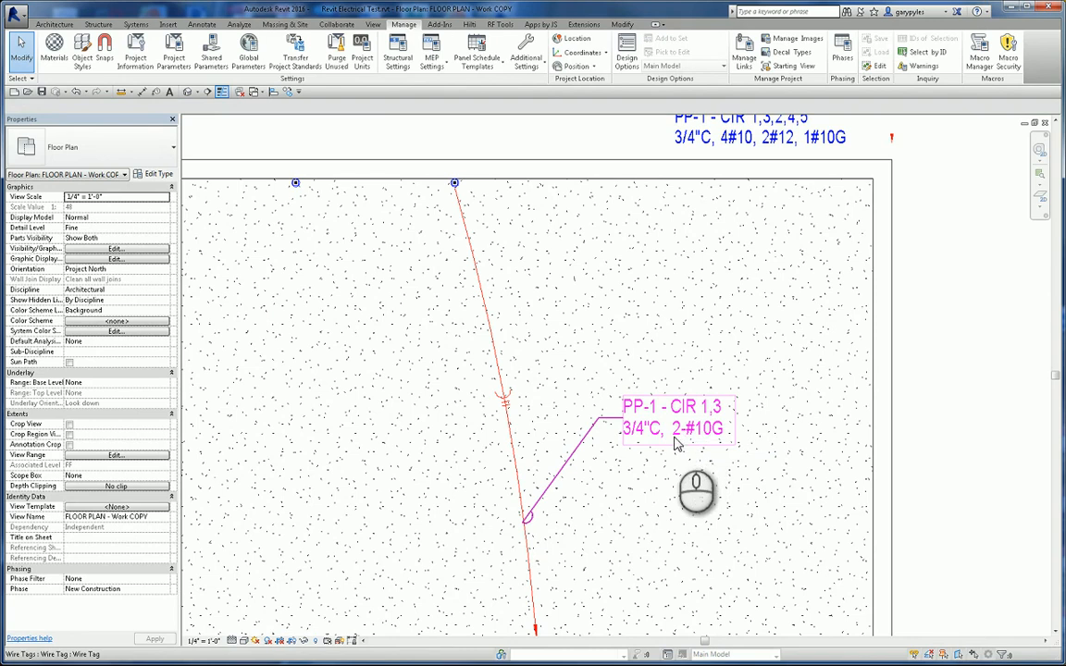
Turn Neutral Required back on for the Default wiring type in the electrical settings and clear the selection
{"action": "left_click", "coordinate": [514, 465]}
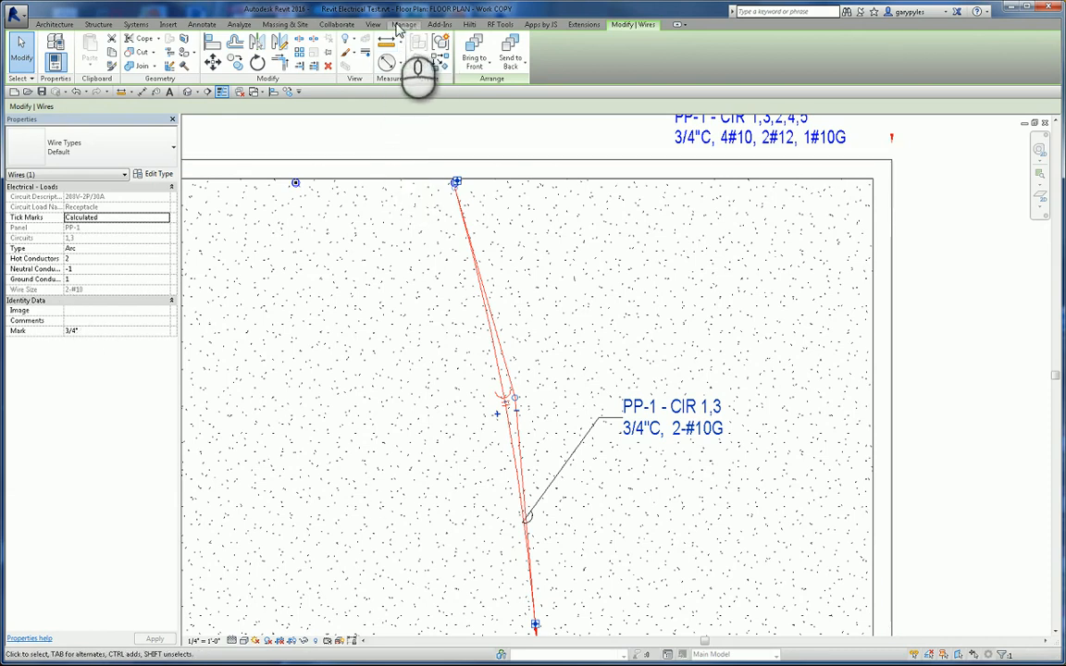
{"action": "left_click", "coordinate": [403, 25]}
{"action": "left_click", "coordinate": [440, 62]}
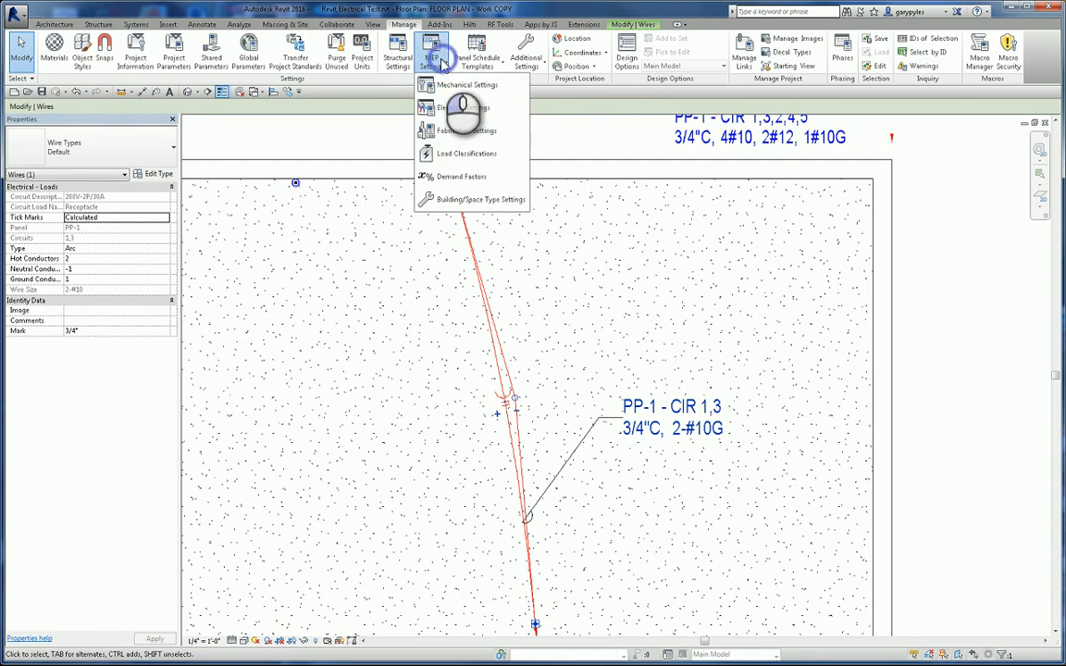
{"action": "left_click", "coordinate": [456, 108]}
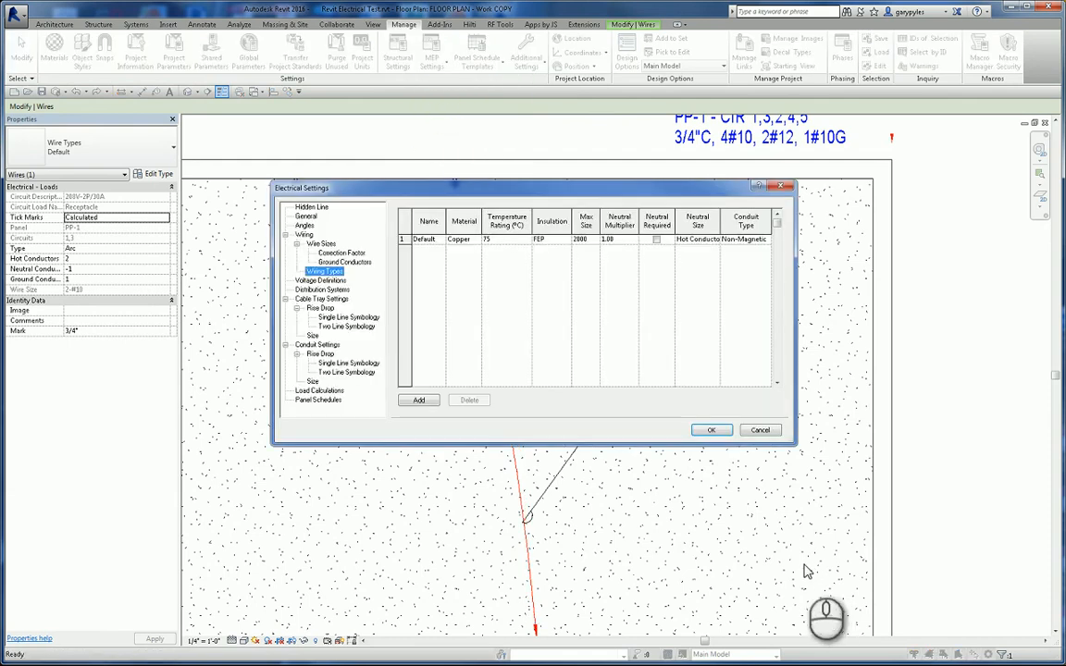
{"action": "left_click", "coordinate": [656, 239]}
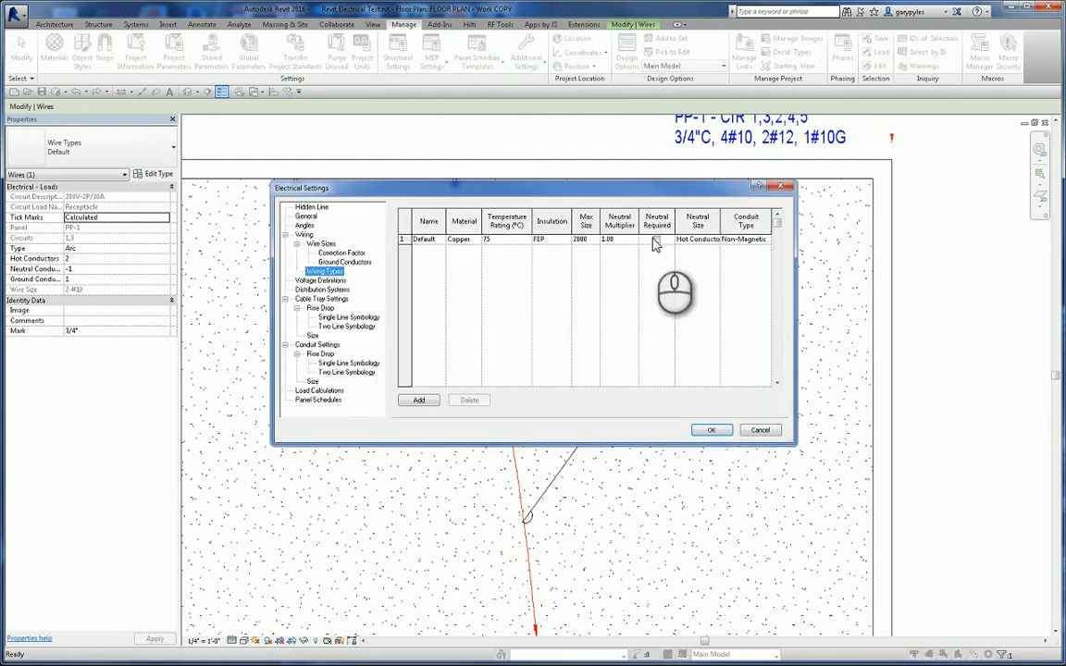
{"action": "left_click", "coordinate": [711, 429]}
{"action": "key", "text": "Escape"}
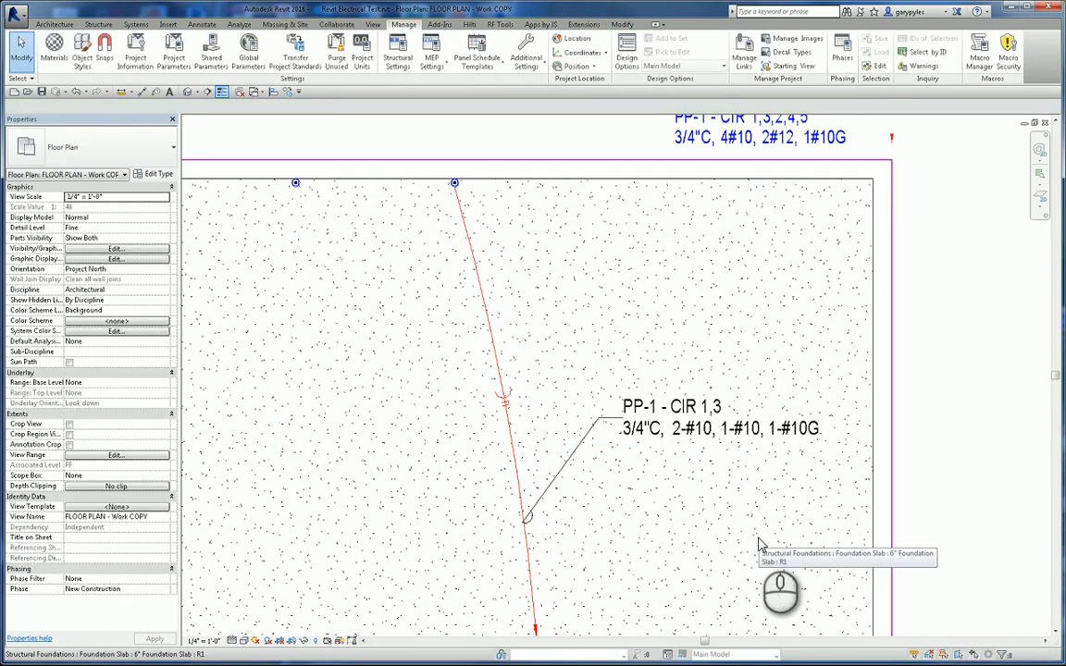
Check the conductor counts and wire size in the home-run wire's properties, and clear the selection
{"action": "left_click", "coordinate": [516, 467]}
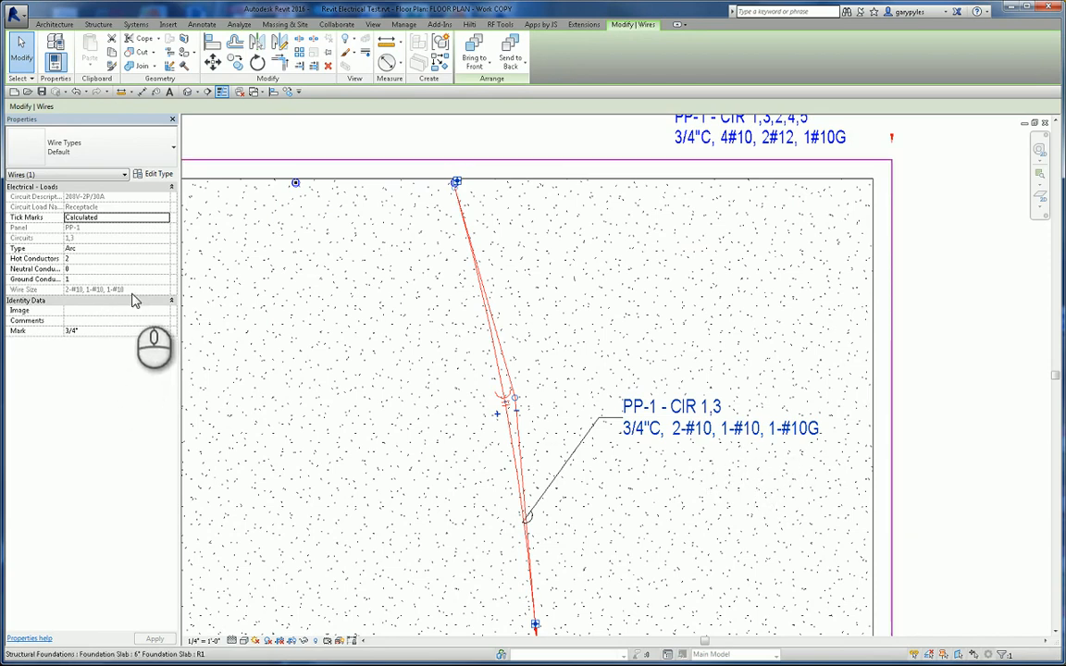
{"action": "left_click", "coordinate": [441, 418]}
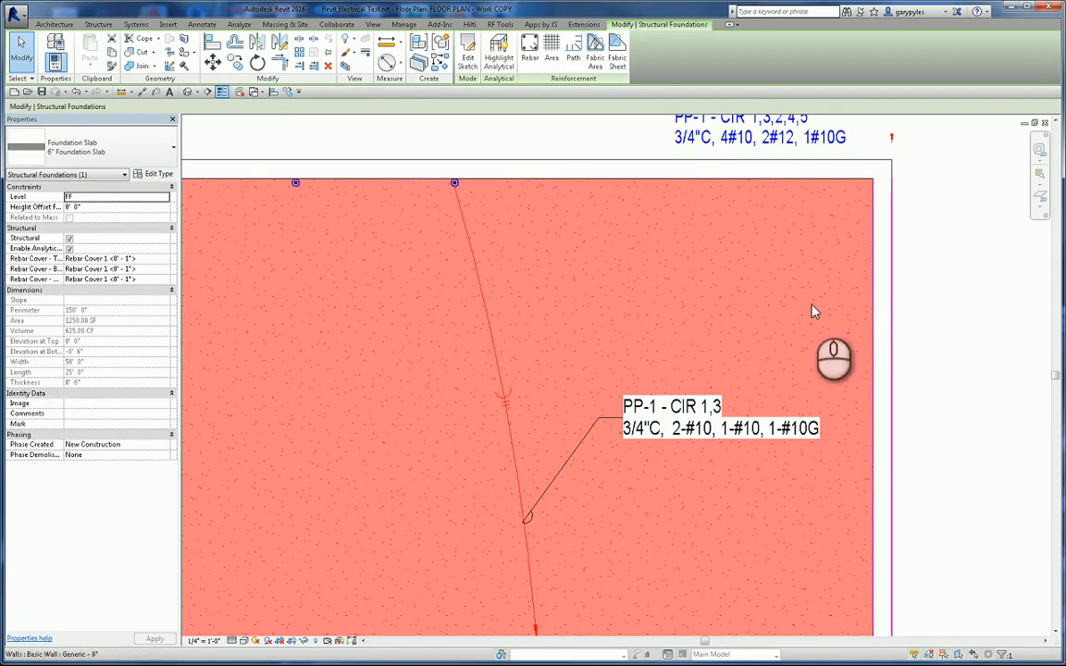
{"action": "key", "text": "Escape"}
Create a power circuit to PP-1 for the L6-30R receptacle just west of the wired one and convert it to an arc home-run wire
{"action": "scroll", "coordinate": [617, 393], "scroll_direction": "down", "scroll_amount": 2}
{"action": "middle_click_drag", "start_coordinate": [428, 386], "coordinate": [625, 373]}
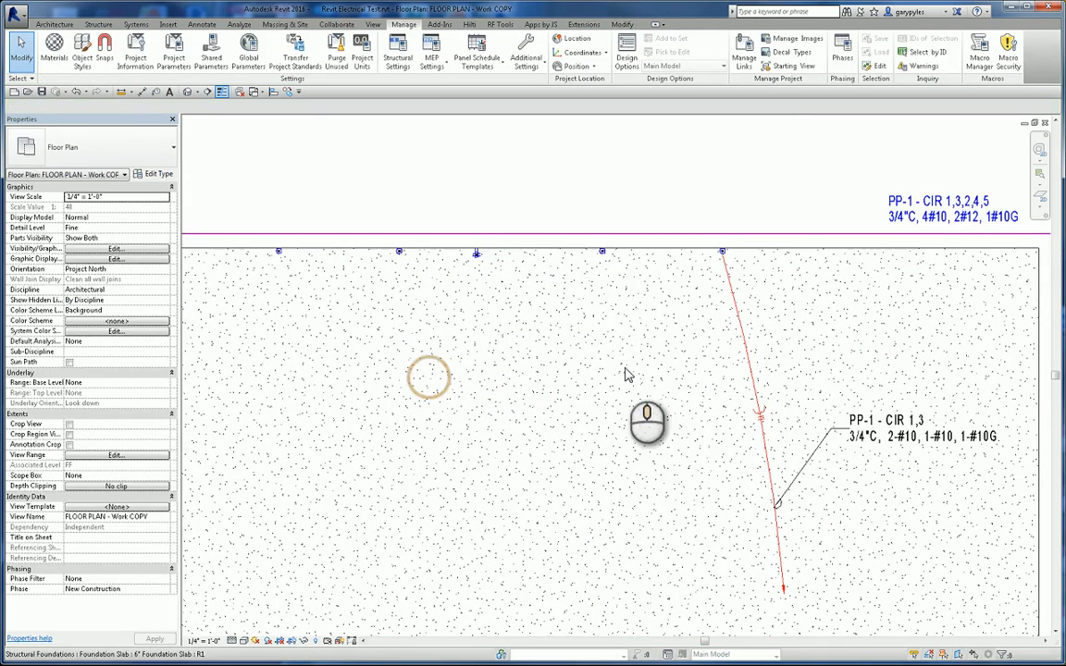
{"action": "left_click", "coordinate": [603, 257]}
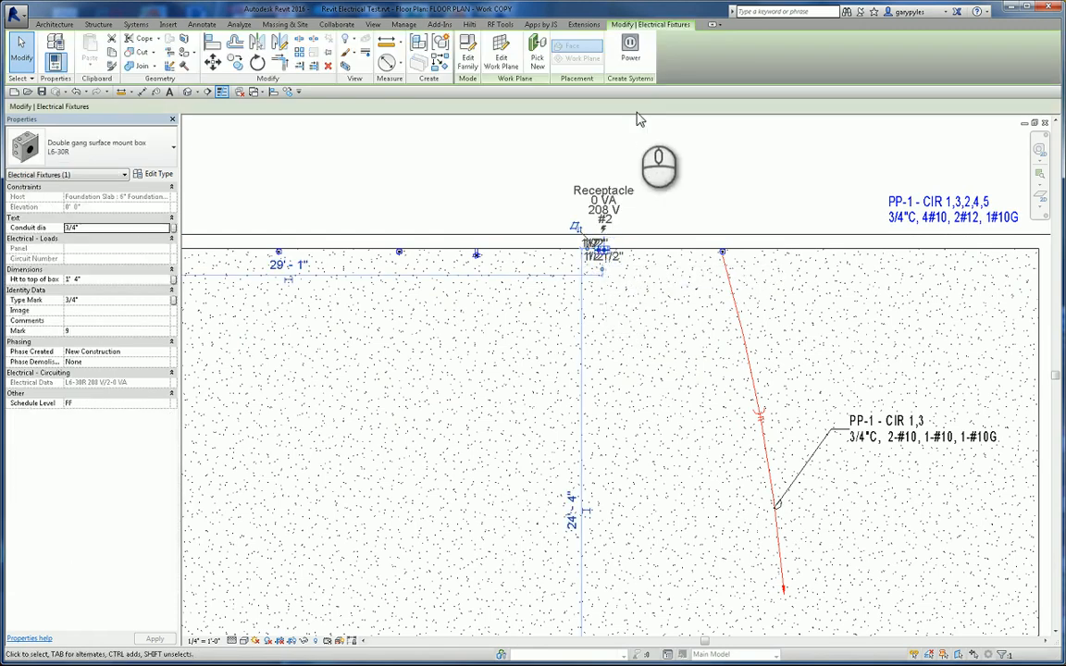
{"action": "left_click", "coordinate": [632, 60]}
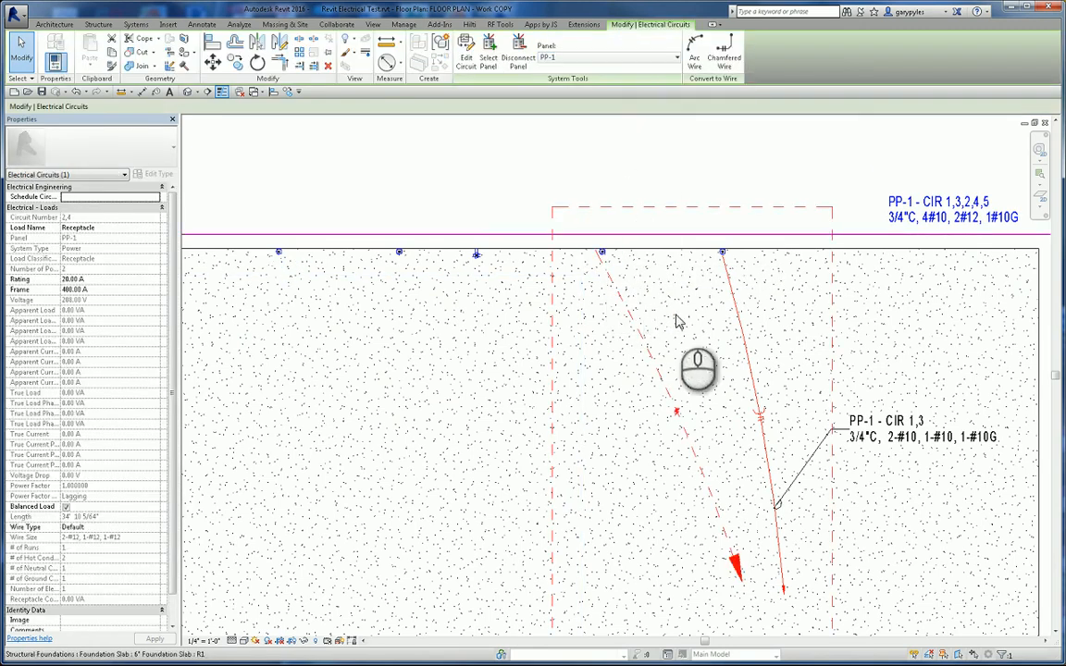
{"action": "left_click", "coordinate": [693, 51]}
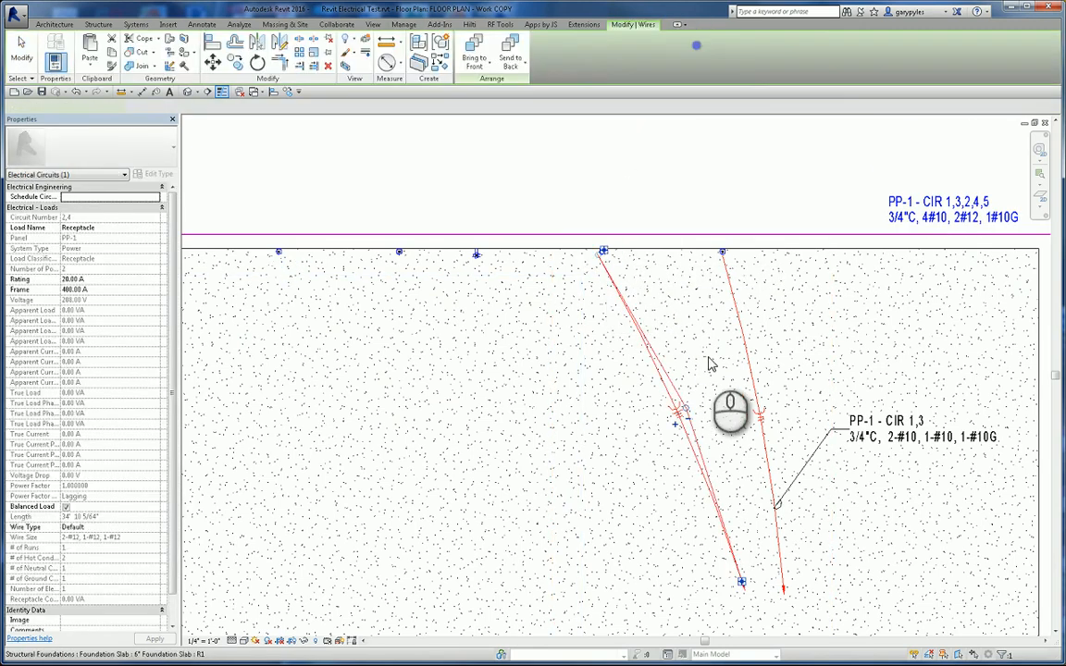
{"action": "middle_click_drag", "start_coordinate": [650, 322], "coordinate": [468, 165]}
{"action": "left_click", "coordinate": [560, 426]}
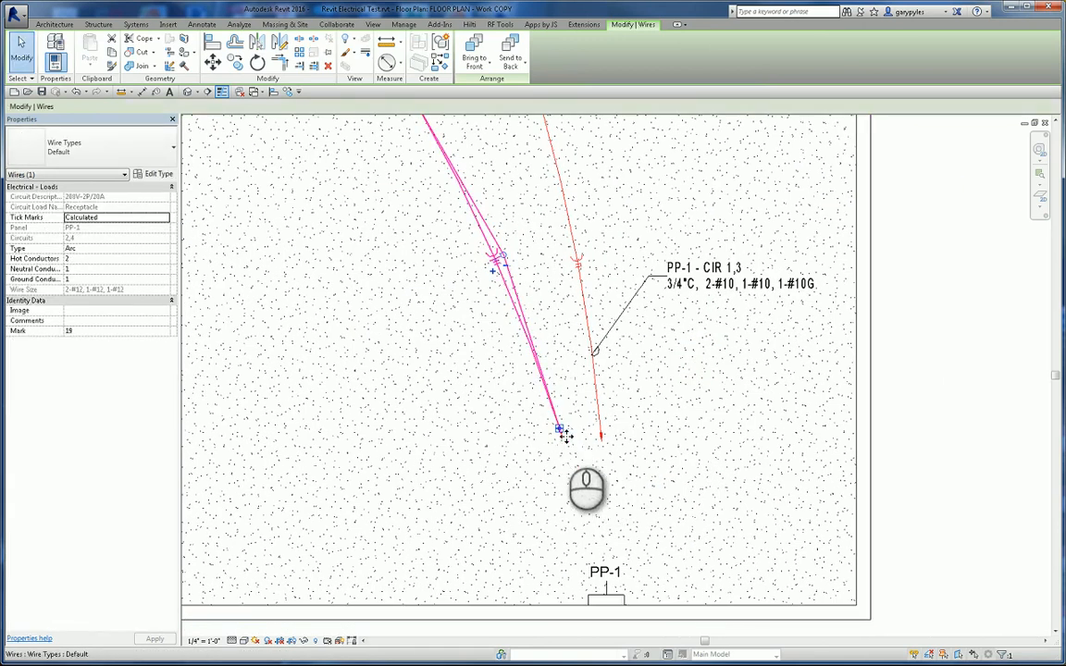
{"action": "middle_click_drag", "start_coordinate": [518, 422], "coordinate": [567, 549]}
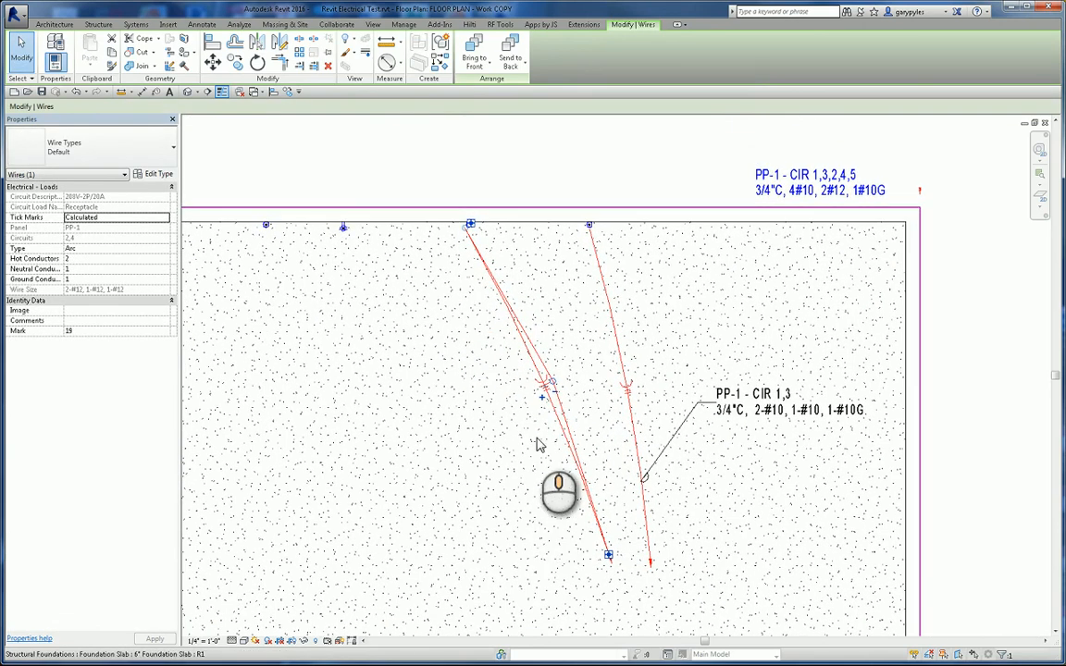
{"action": "left_click", "coordinate": [522, 339]}
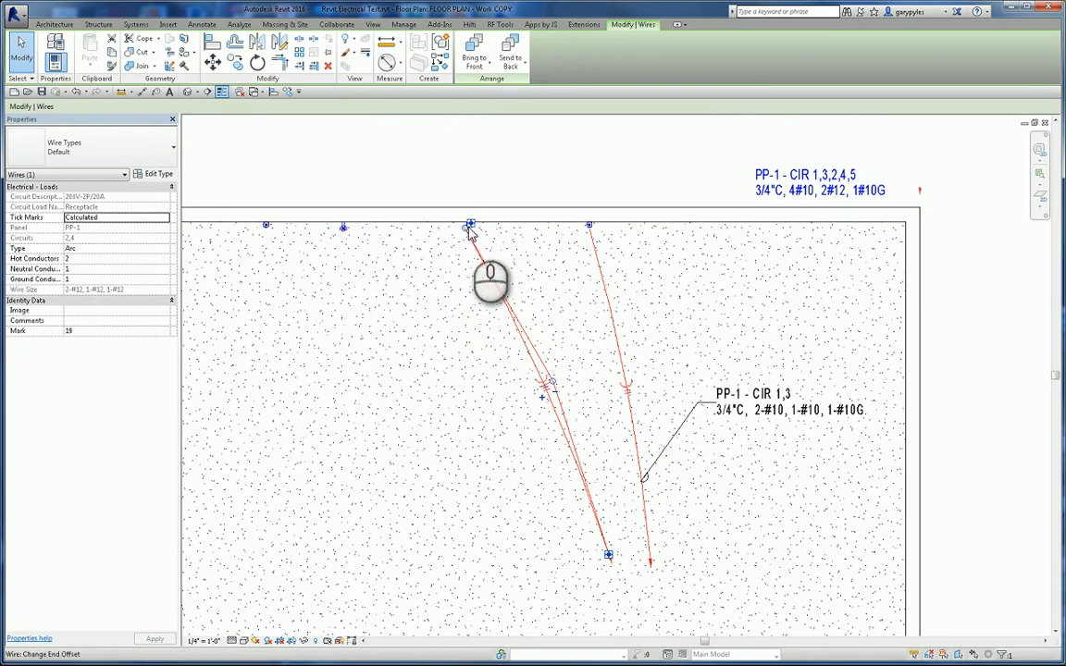
Set the rating of the newly wired L6-30R receptacle's electrical circuit to 30 A
{"action": "scroll", "coordinate": [470, 229], "scroll_direction": "up", "scroll_amount": 5}
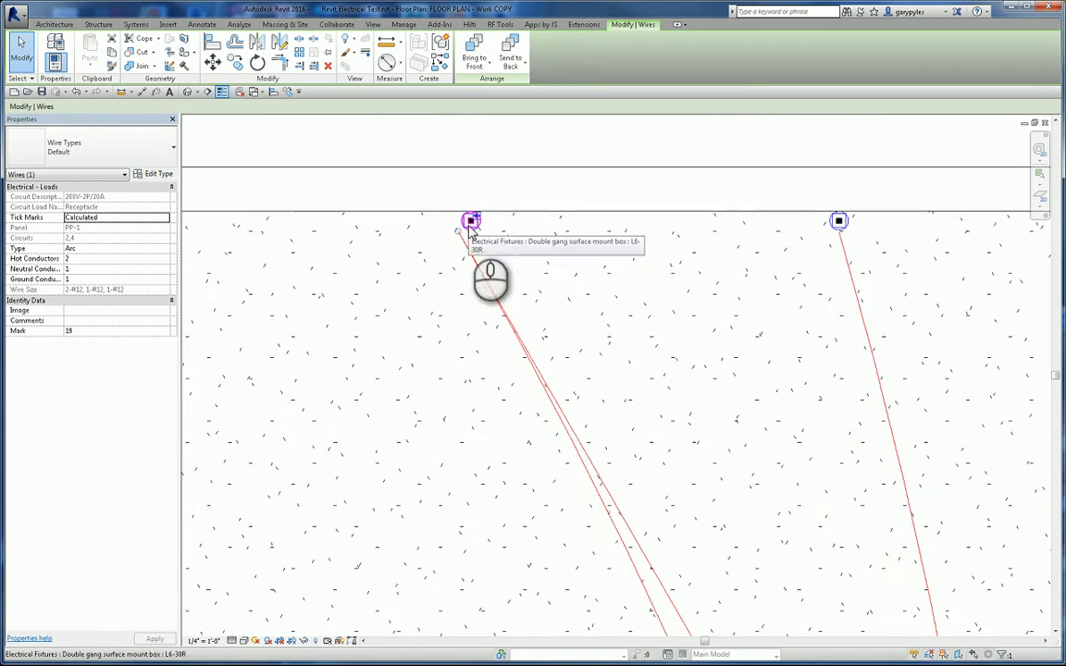
{"action": "key", "text": "Tab"}
{"action": "key", "text": "Tab"}
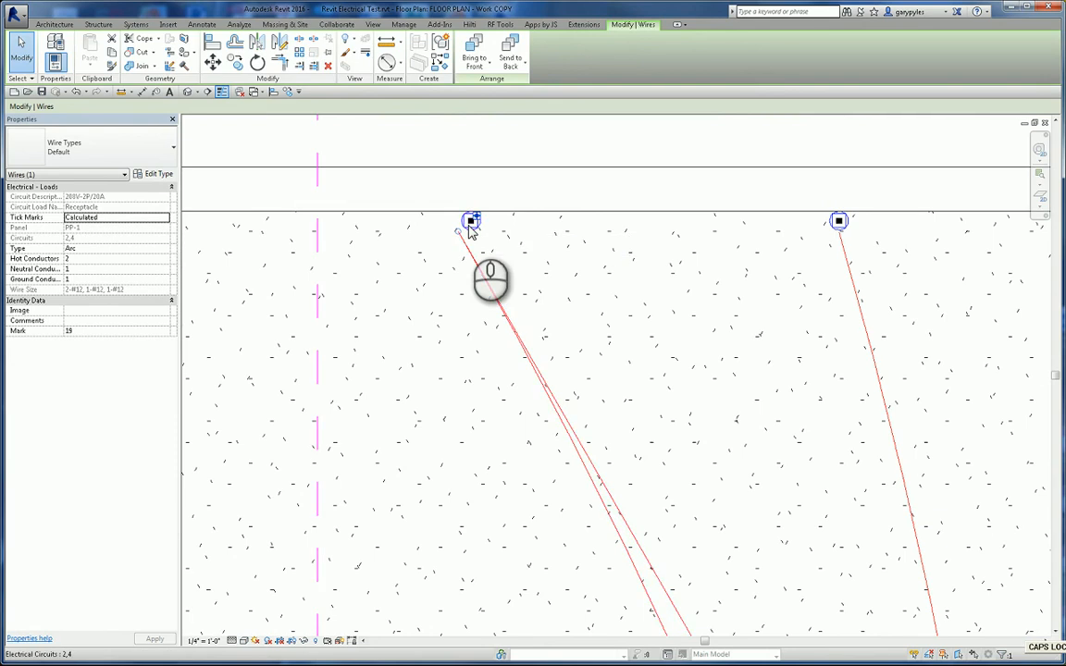
{"action": "left_click", "coordinate": [470, 229]}
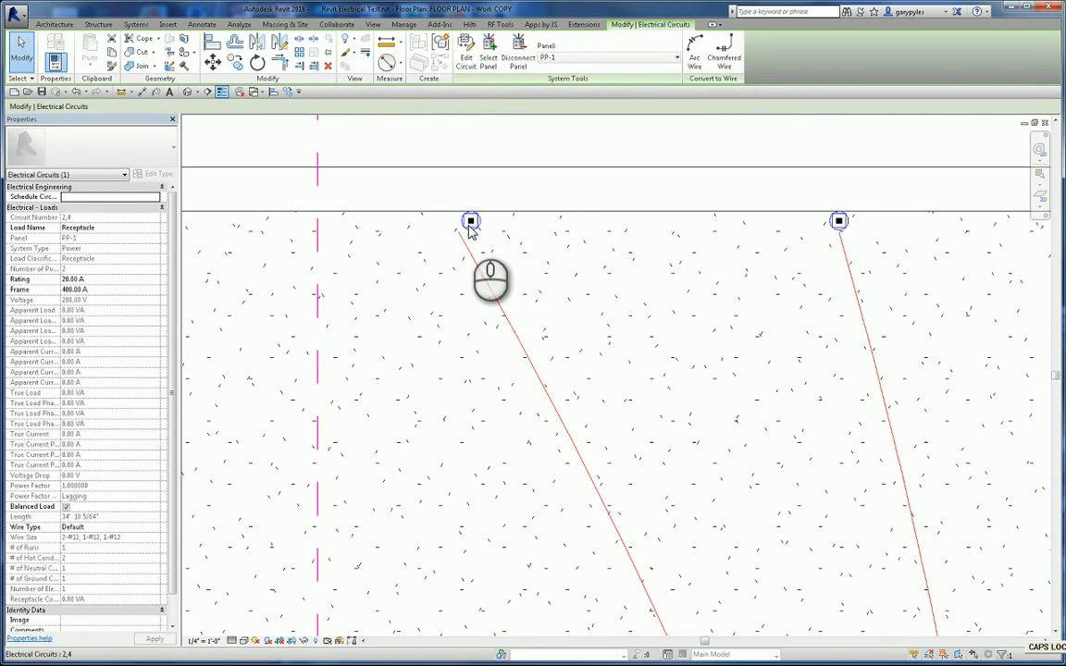
{"action": "left_click", "coordinate": [67, 280]}
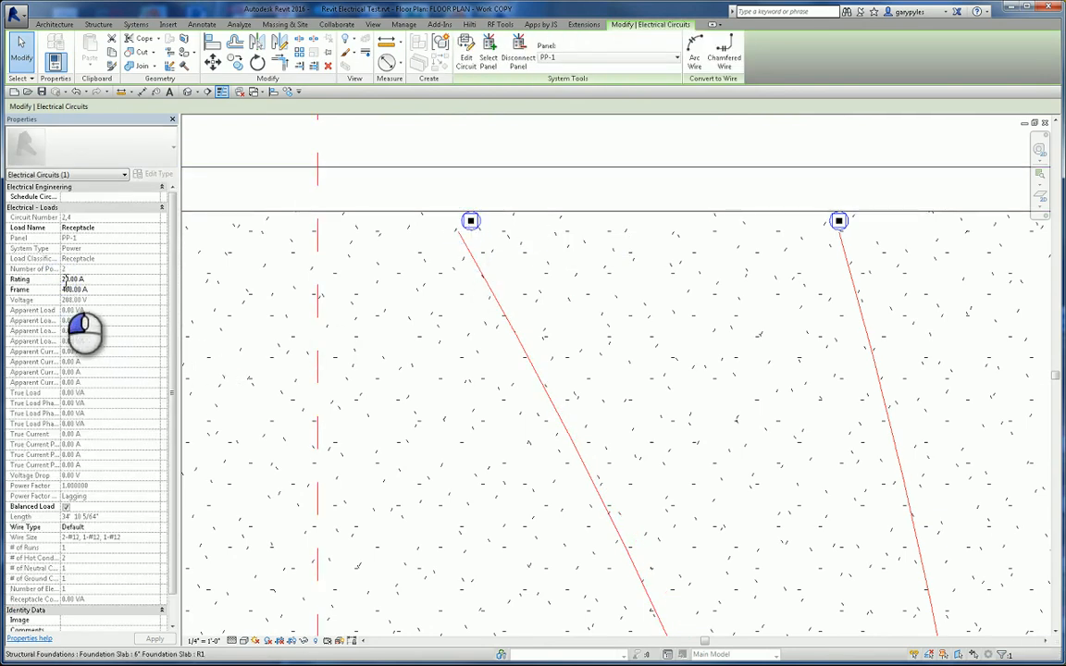
{"action": "type", "text": "3"}
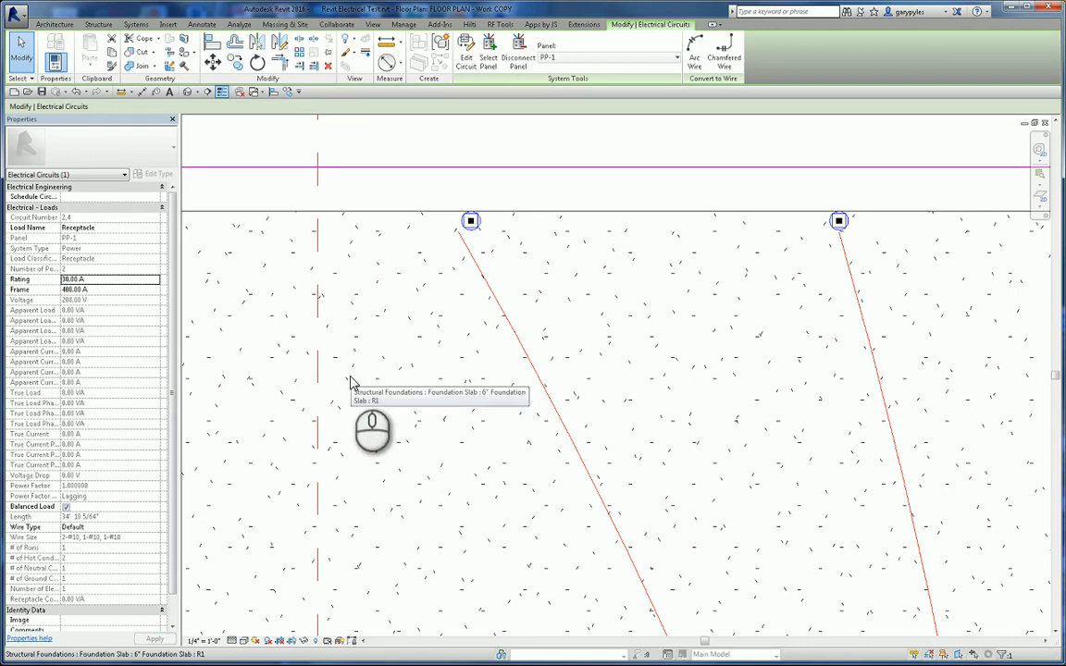
Check the circuit's wire size and conductor counts, clear the selection, and compare the tick marks on both home-run wires
{"action": "left_click", "coordinate": [94, 539]}
{"action": "left_click", "coordinate": [91, 537]}
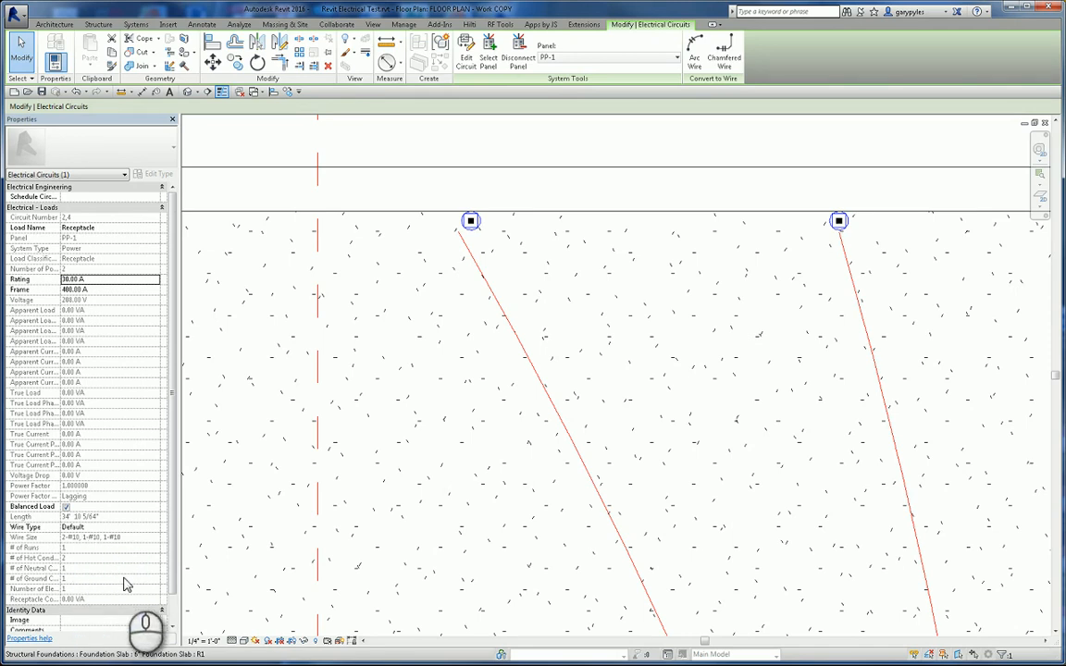
{"action": "left_click", "coordinate": [483, 427]}
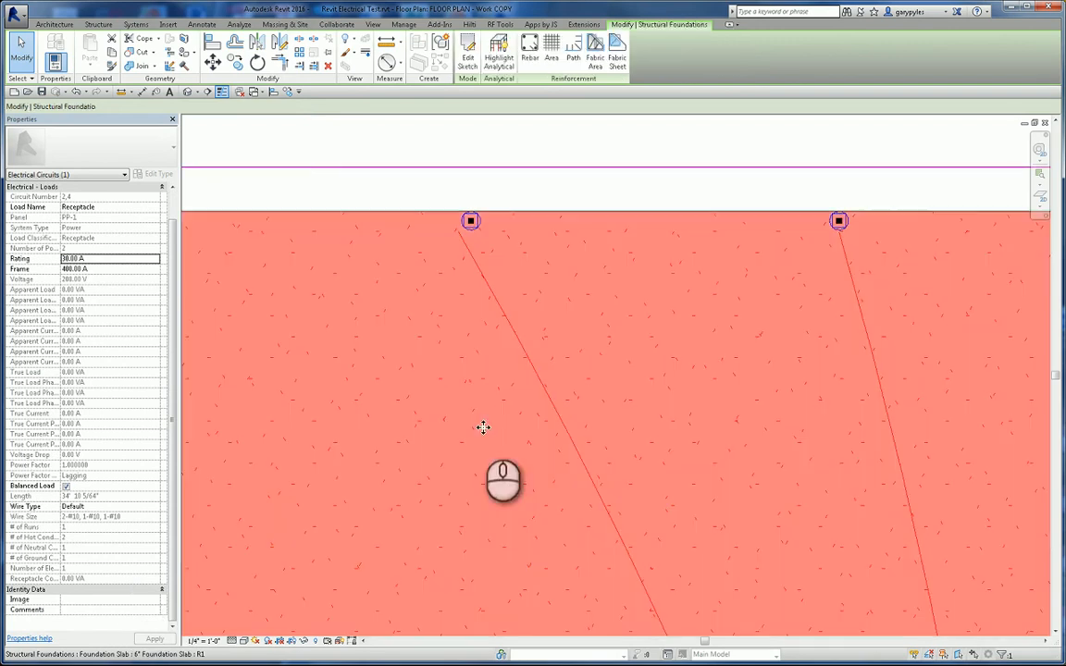
{"action": "scroll", "coordinate": [490, 444], "scroll_direction": "down", "scroll_amount": 3}
{"action": "left_click", "coordinate": [595, 197]}
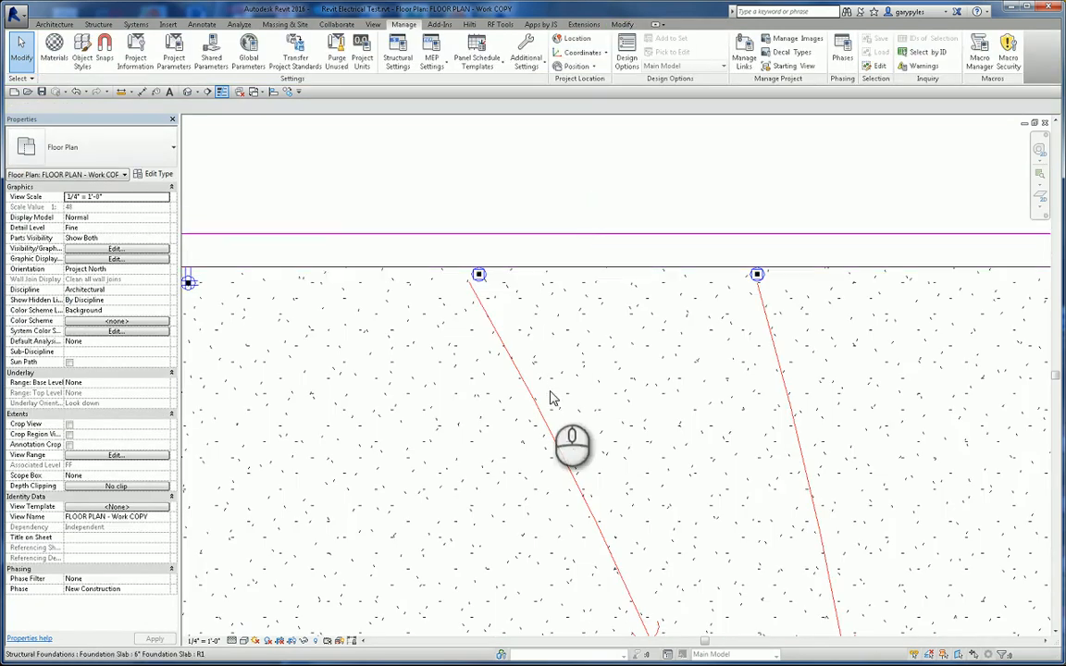
{"action": "middle_click_drag", "start_coordinate": [549, 398], "coordinate": [461, 328]}
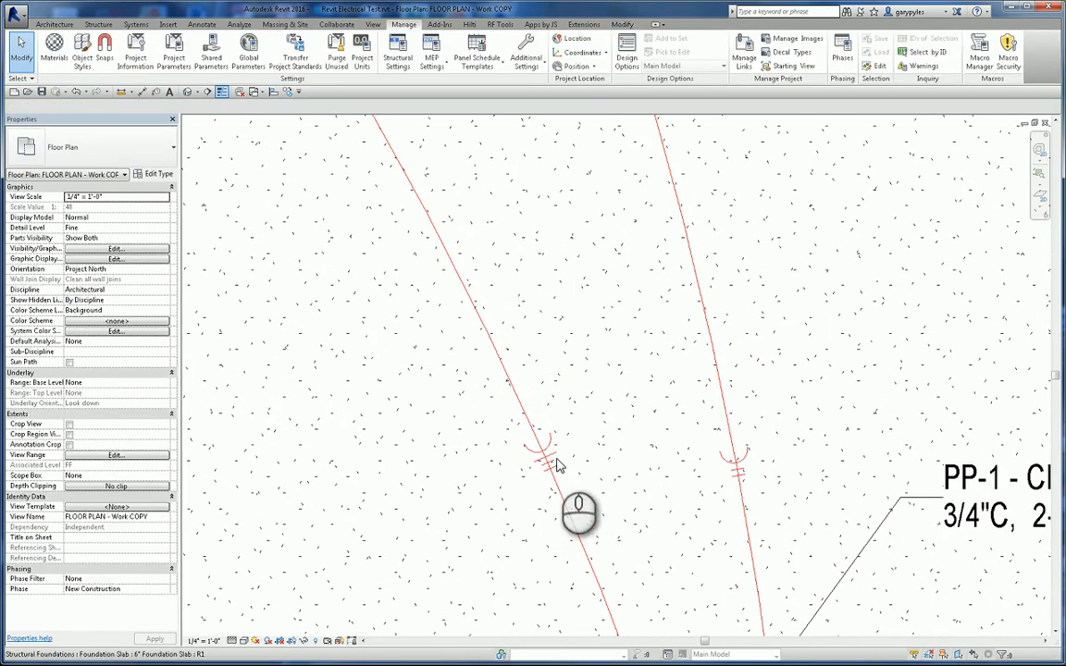
{"action": "scroll", "coordinate": [556, 464], "scroll_direction": "up", "scroll_amount": 2}
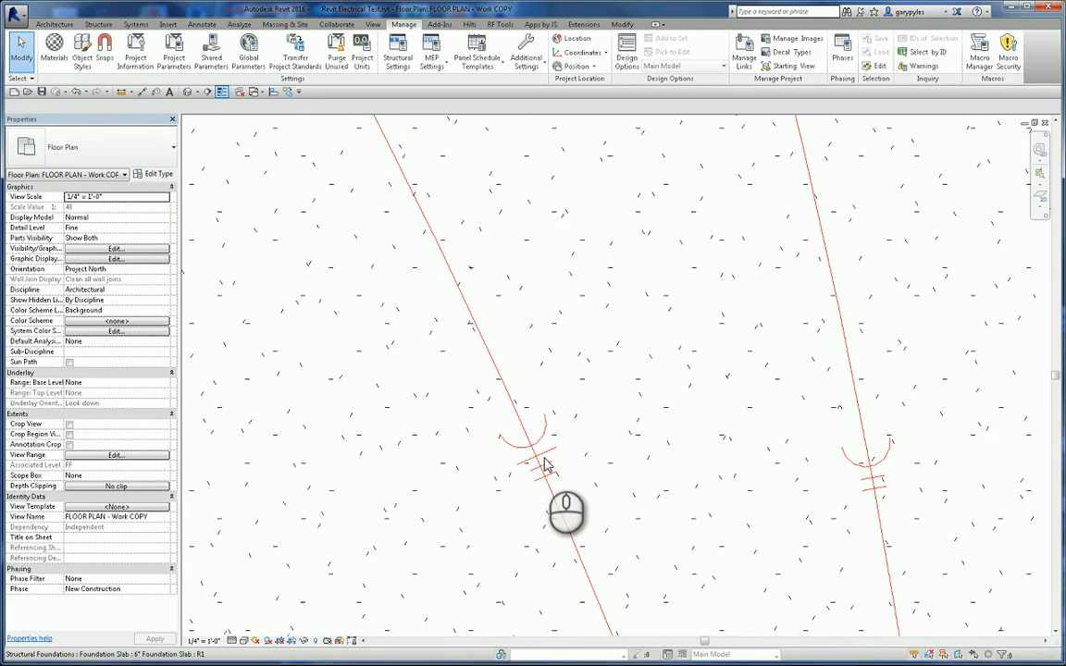
{"action": "scroll", "coordinate": [549, 460], "scroll_direction": "down", "scroll_amount": 4}
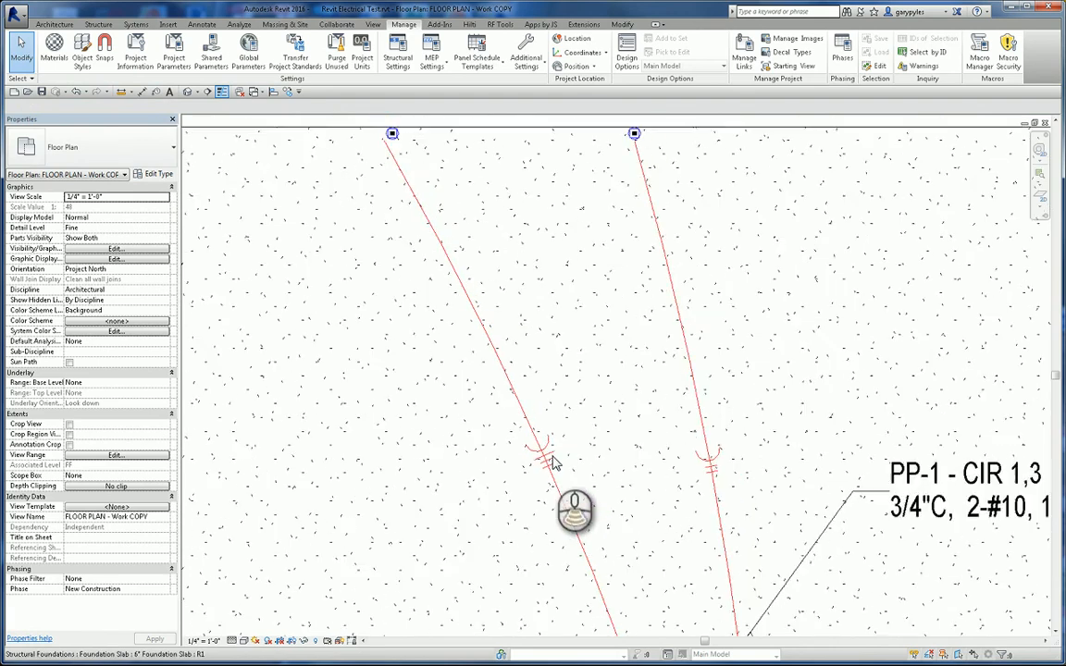
Set the neutral conductors of the western receptacle's home-run wire to 0 and clear the selection
{"action": "left_click", "coordinate": [539, 442]}
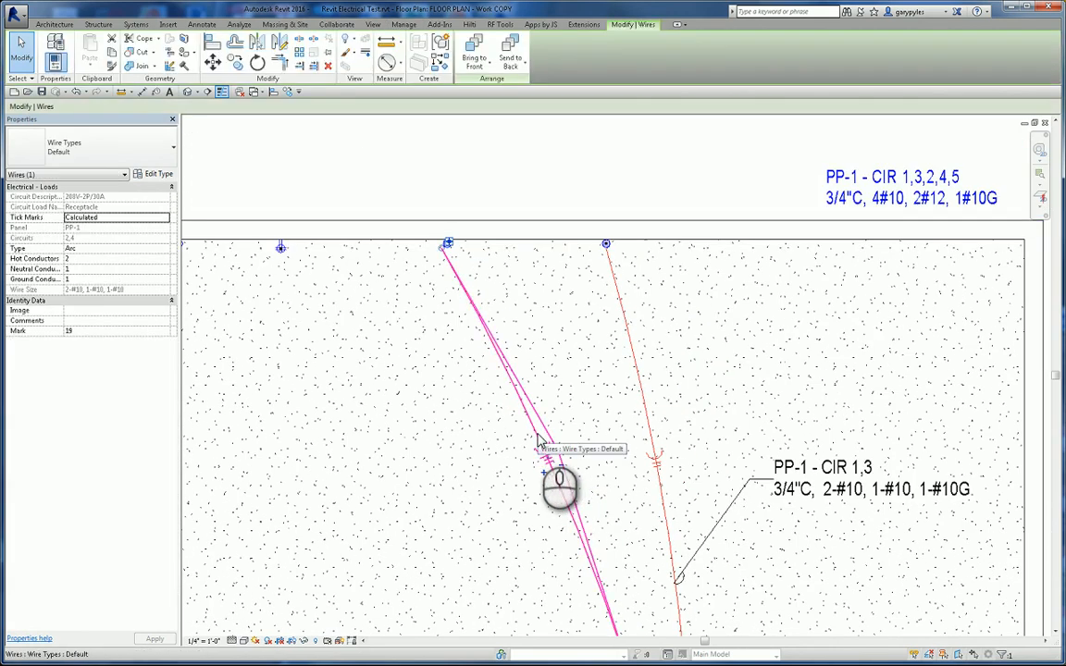
{"action": "left_click", "coordinate": [167, 272]}
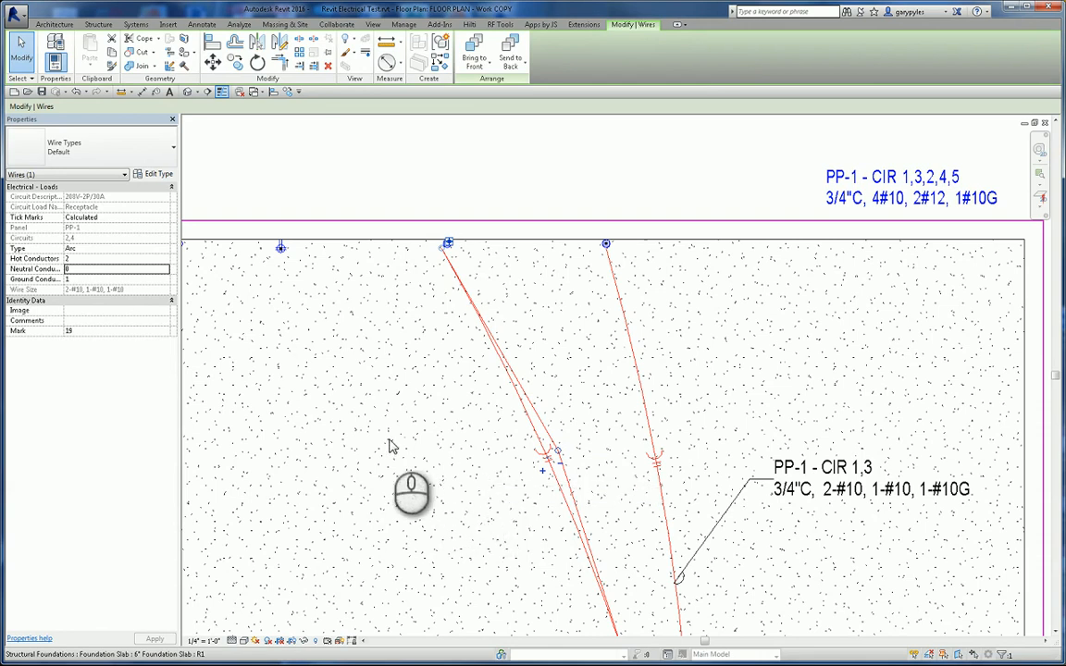
{"action": "left_click", "coordinate": [74, 279]}
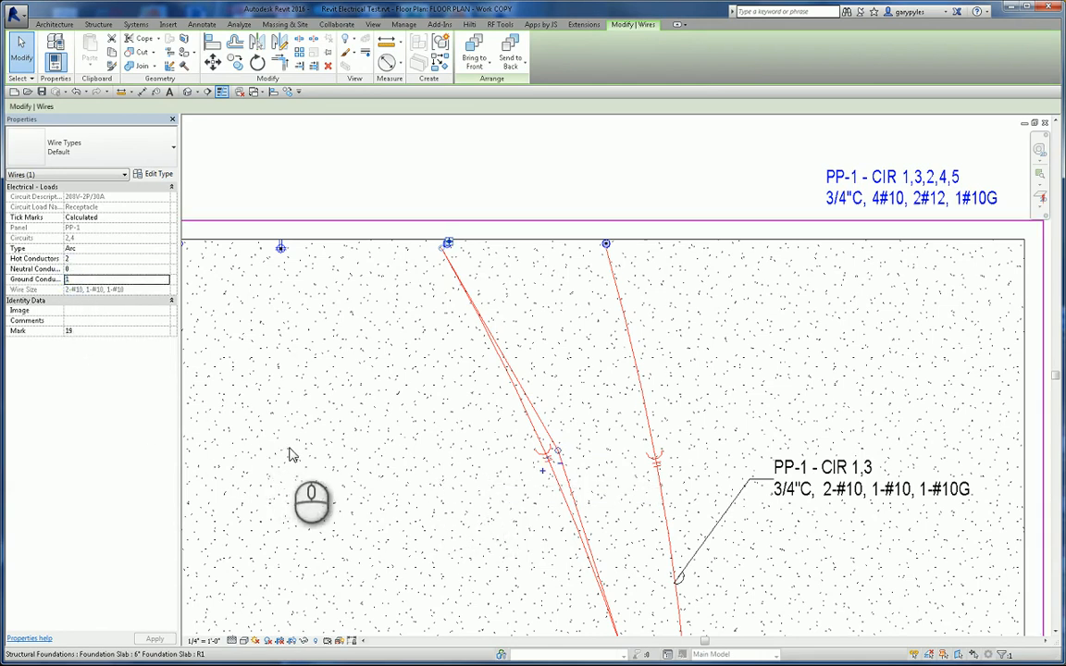
{"action": "left_click", "coordinate": [432, 502]}
{"action": "scroll", "coordinate": [433, 478], "scroll_direction": "down", "scroll_amount": 3}
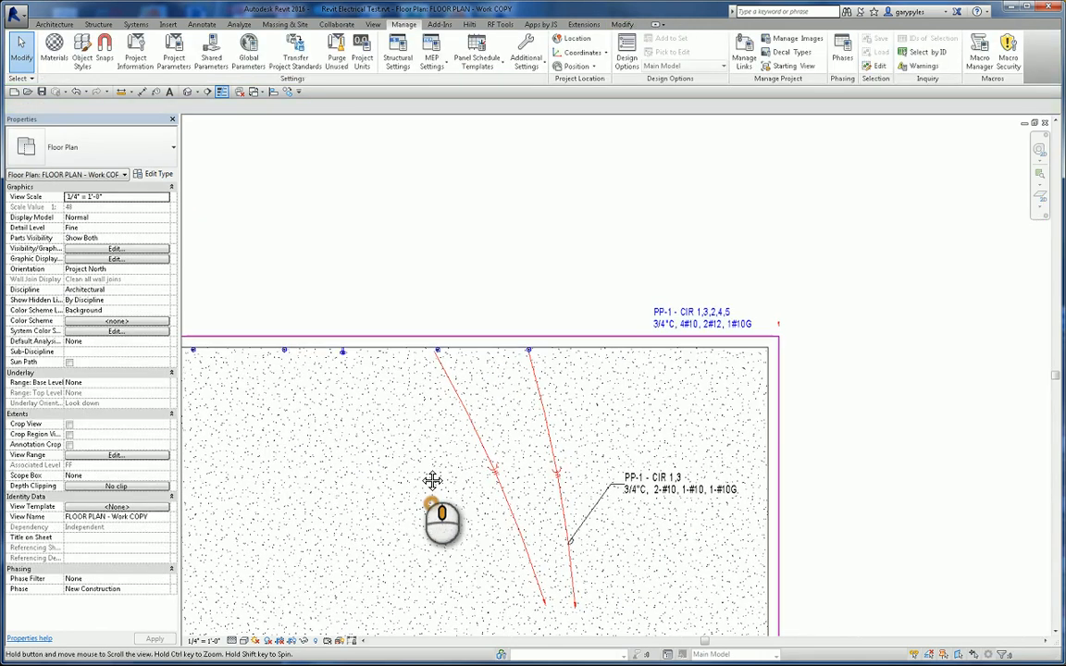
Reroute the western receptacle's wire as a short arc and connect its arrow end to the neighbouring wired L6-30R receptacle
{"action": "left_click", "coordinate": [528, 548]}
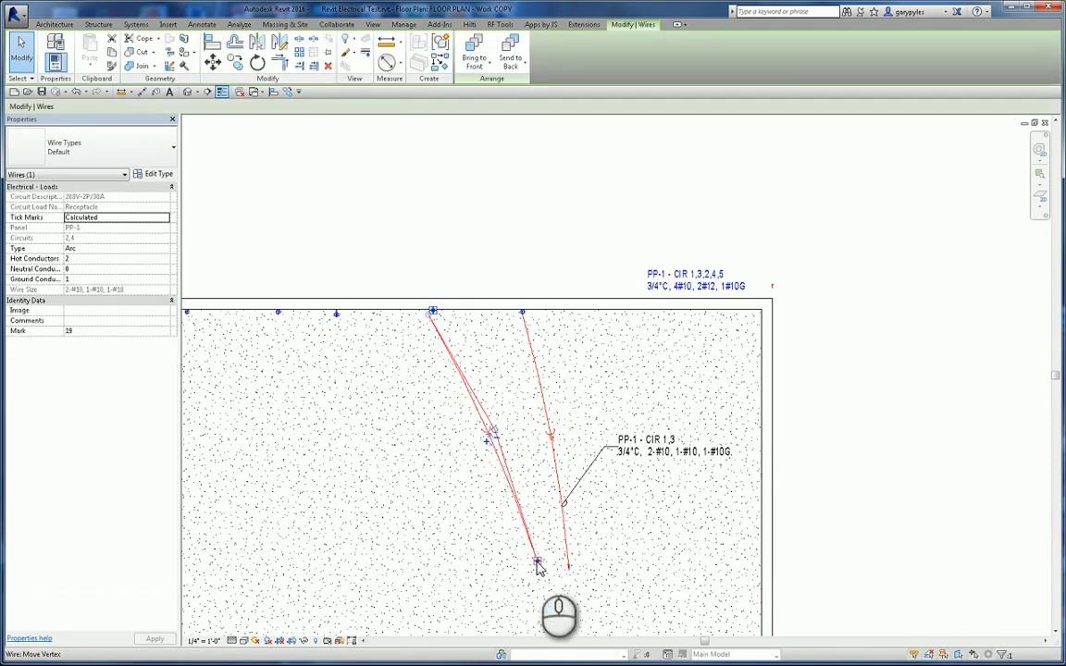
{"action": "left_click_drag", "start_coordinate": [536, 562], "coordinate": [459, 372]}
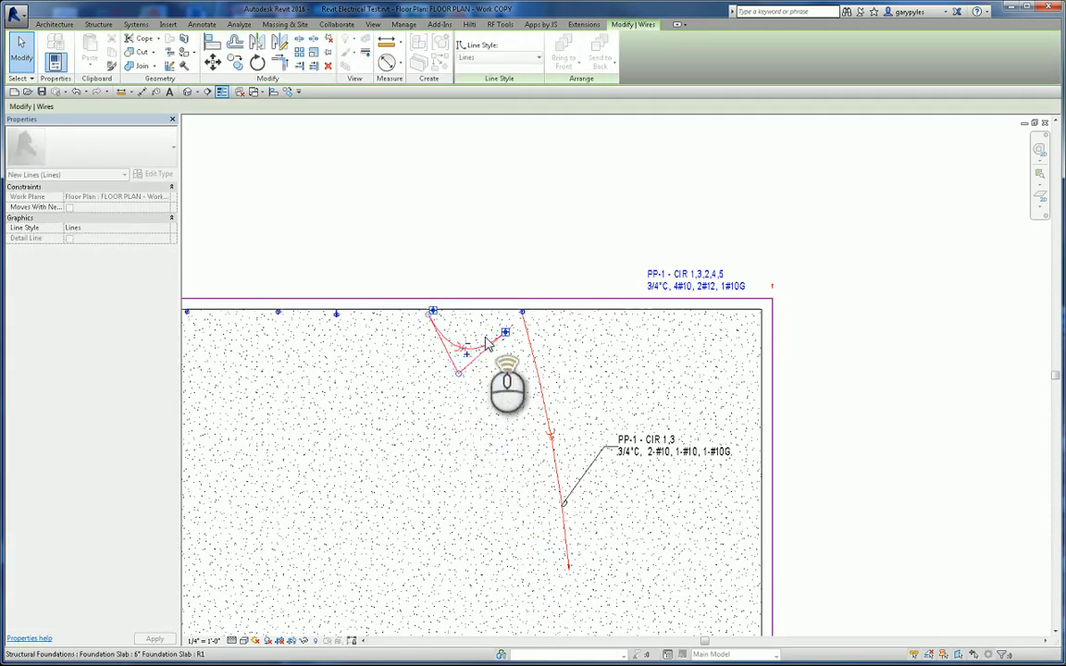
{"action": "scroll", "coordinate": [490, 337], "scroll_direction": "up", "scroll_amount": 4}
{"action": "middle_click_drag", "start_coordinate": [507, 341], "coordinate": [418, 453]}
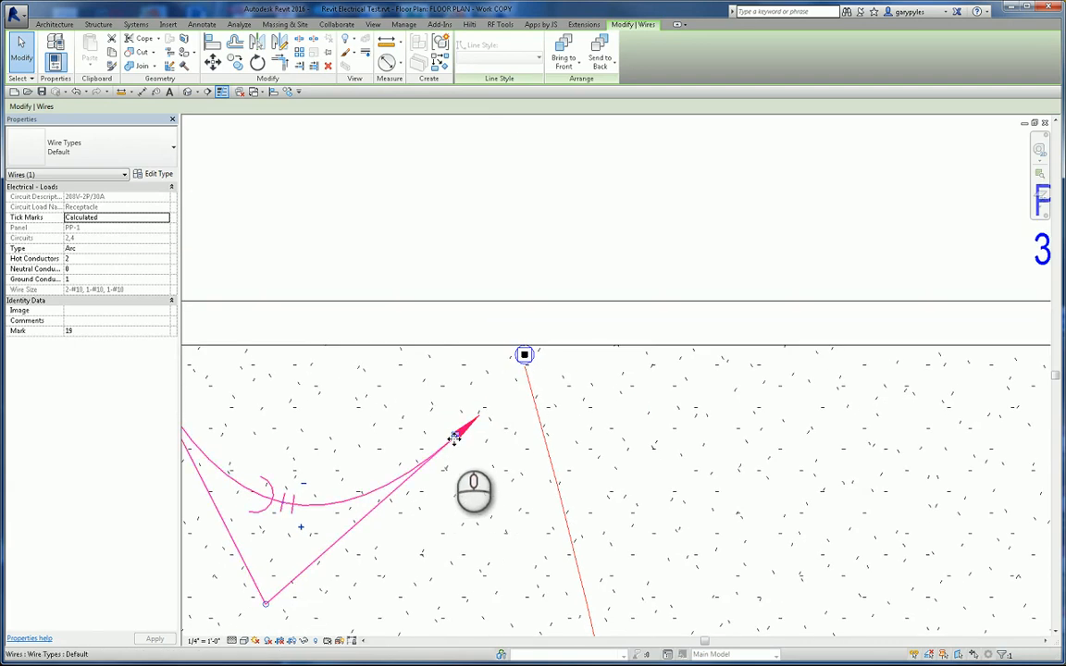
{"action": "left_click_drag", "start_coordinate": [451, 435], "coordinate": [527, 355]}
{"action": "scroll", "coordinate": [545, 409], "scroll_direction": "down", "scroll_amount": 4}
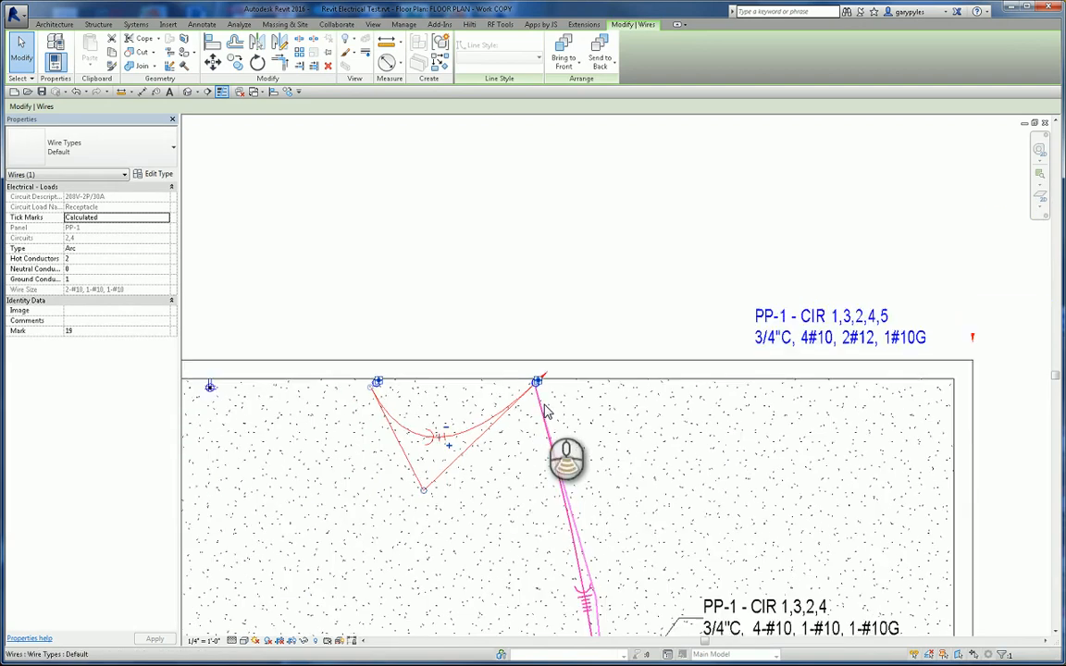
{"action": "middle_click_drag", "start_coordinate": [560, 463], "coordinate": [549, 356]}
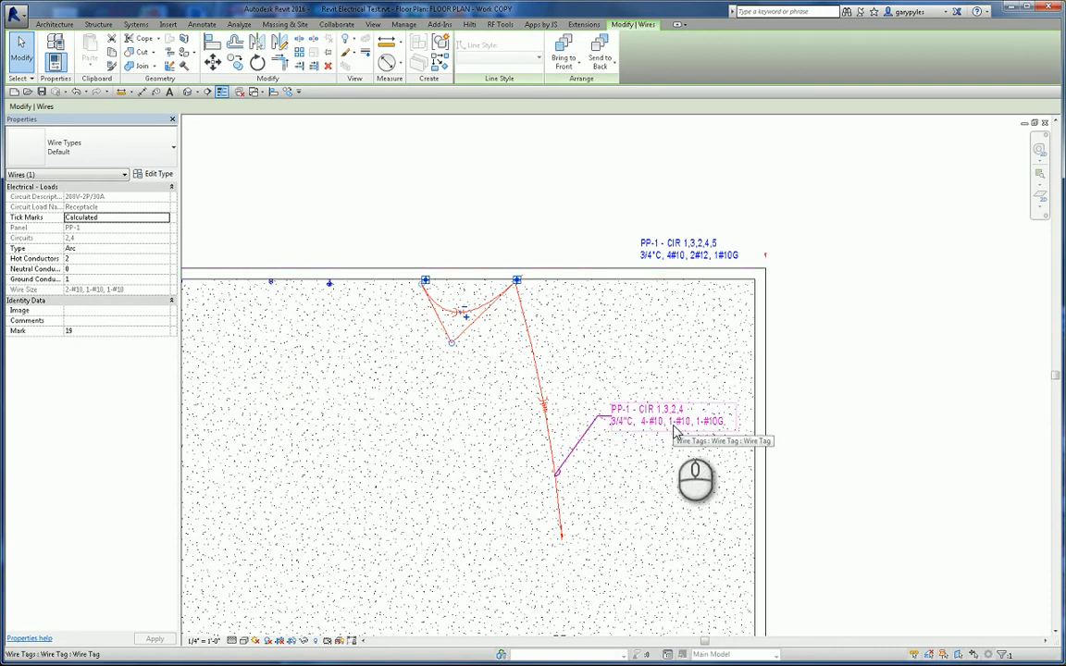
Set the tick marks of the shared home-run wire for circuits 1,3,2,4 to On and clear the selection
{"action": "scroll", "coordinate": [527, 377], "scroll_direction": "up", "scroll_amount": 2}
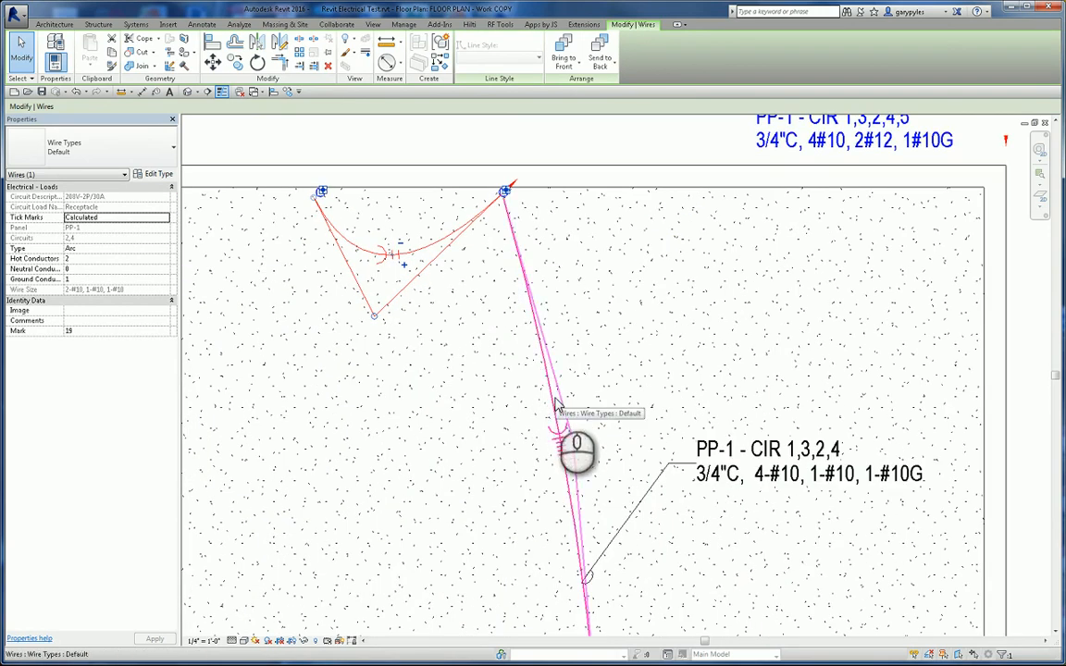
{"action": "left_click_drag", "start_coordinate": [554, 398], "coordinate": [555, 400]}
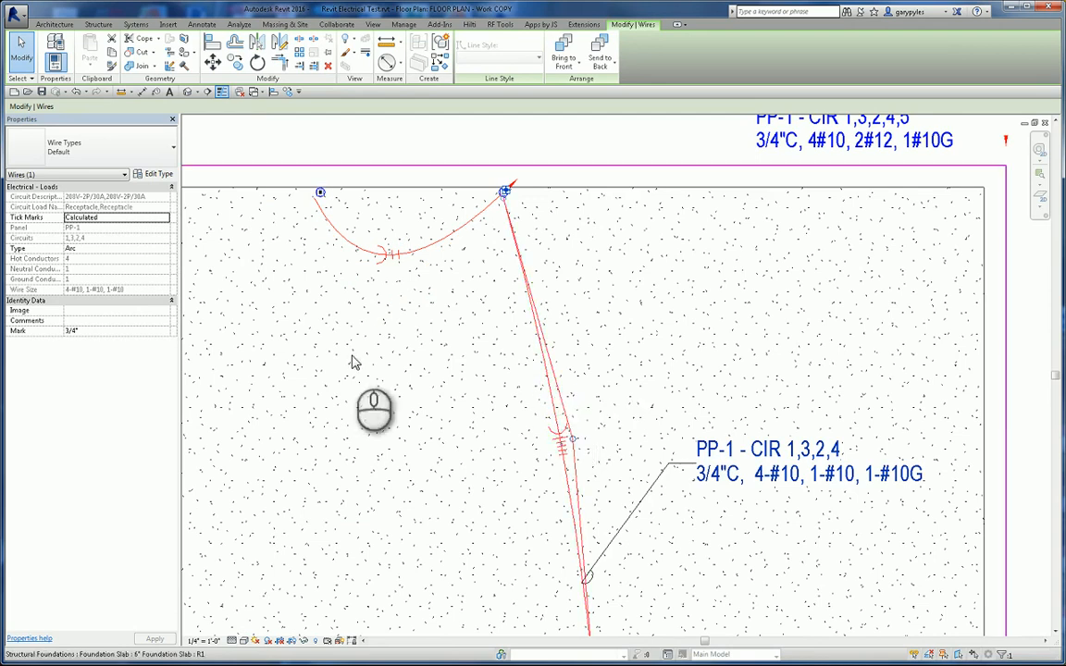
{"action": "left_click", "coordinate": [167, 271]}
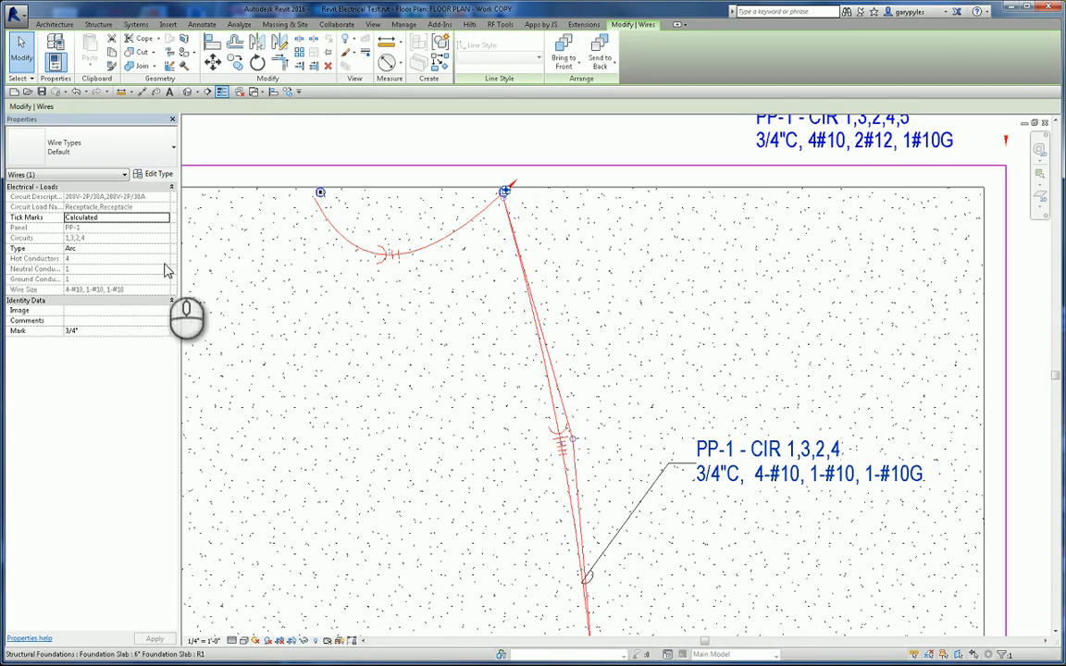
{"action": "left_click", "coordinate": [163, 218]}
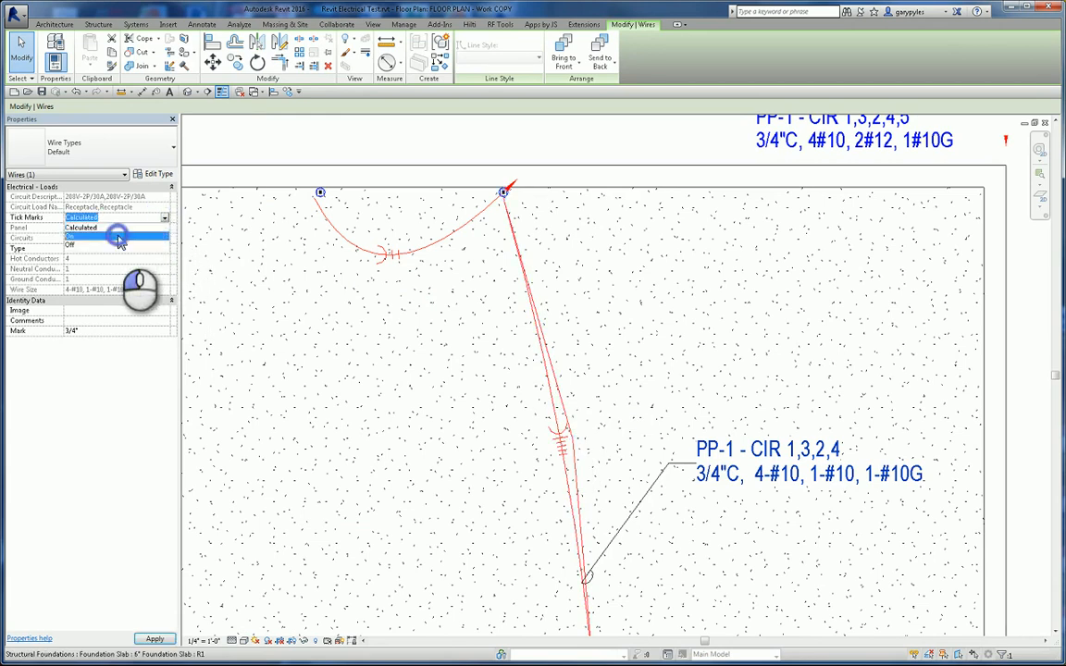
{"action": "left_click", "coordinate": [119, 238]}
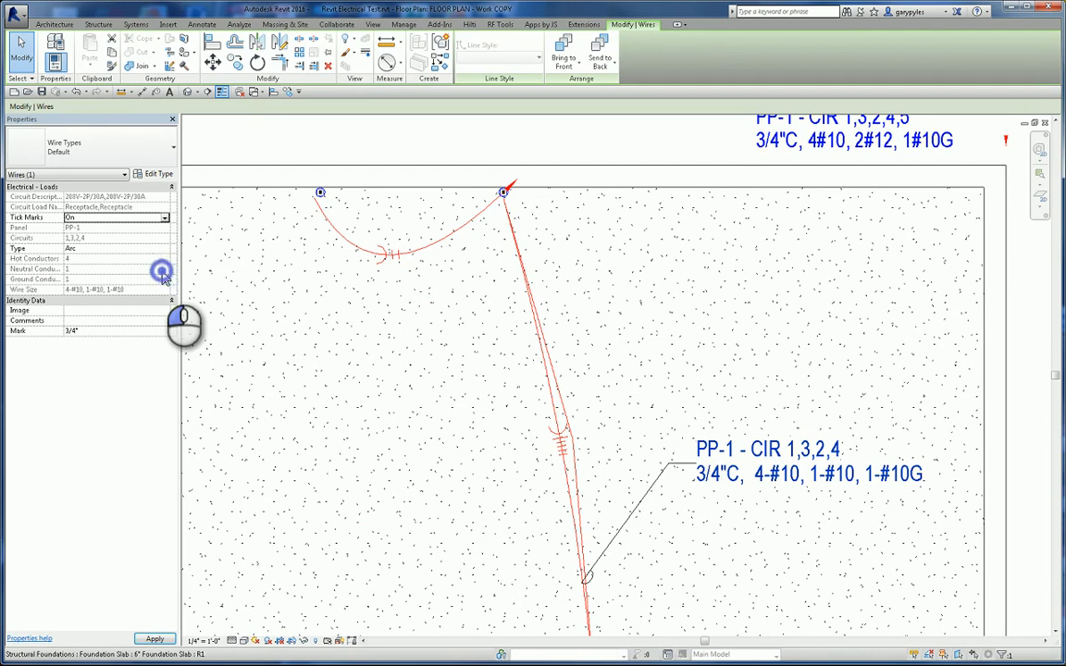
{"action": "left_click", "coordinate": [589, 285]}
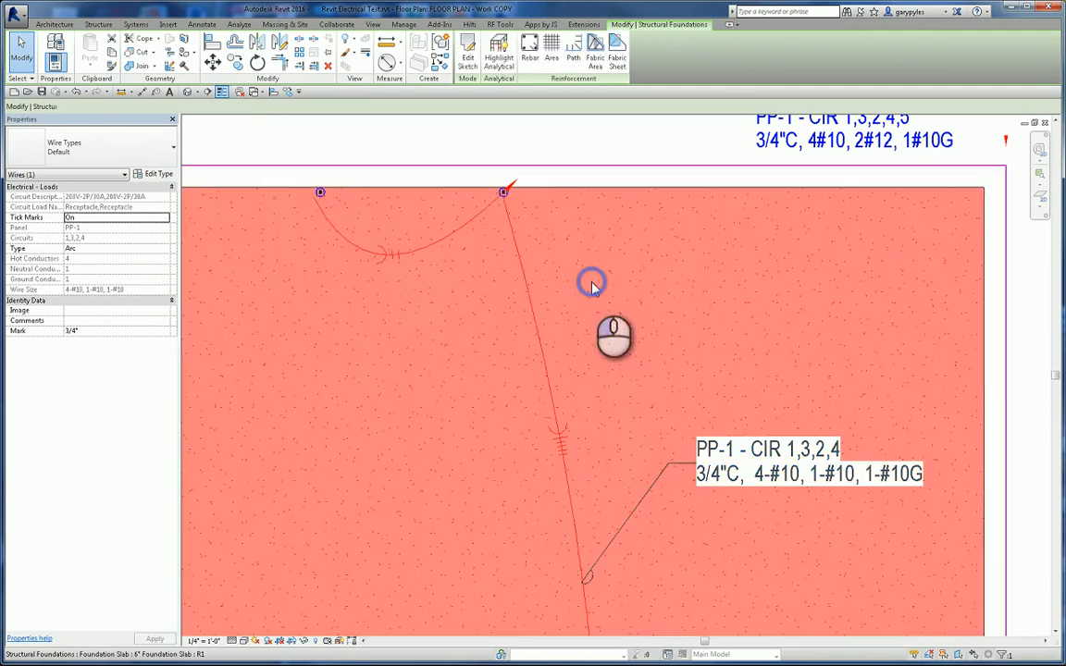
{"action": "key", "text": "Escape"}
{"action": "scroll", "coordinate": [605, 410], "scroll_direction": "down", "scroll_amount": 3}
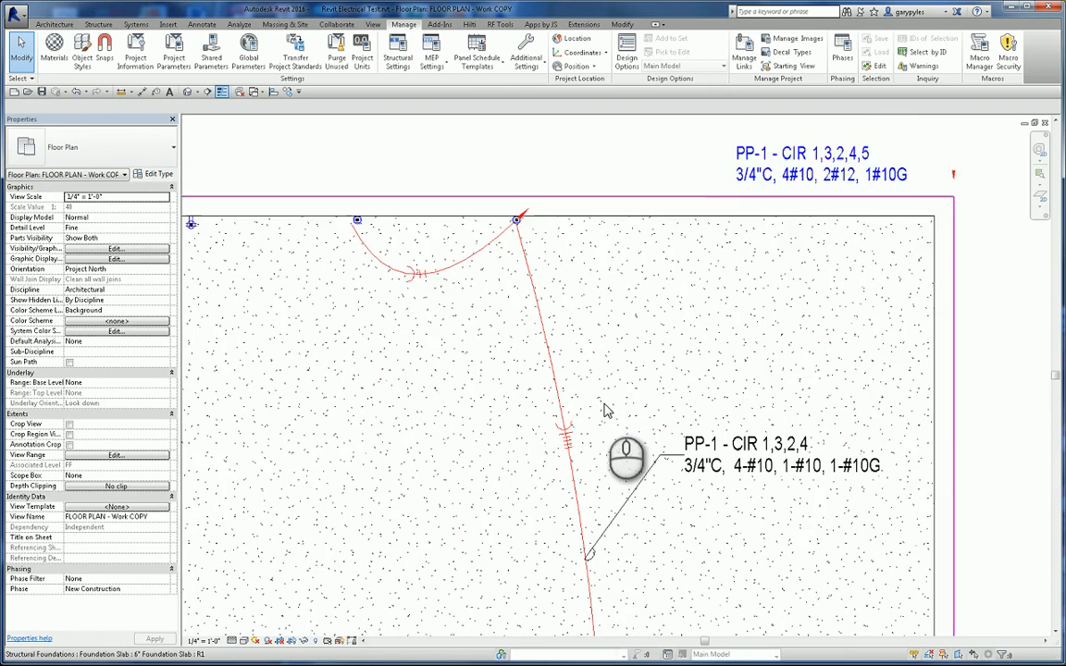
Pull the connecting arc wire's arrowhead back so it ends just short of the eastern receptacle's symbol
{"action": "scroll", "coordinate": [536, 283], "scroll_direction": "up", "scroll_amount": 3}
{"action": "scroll", "coordinate": [537, 282], "scroll_direction": "up", "scroll_amount": 3}
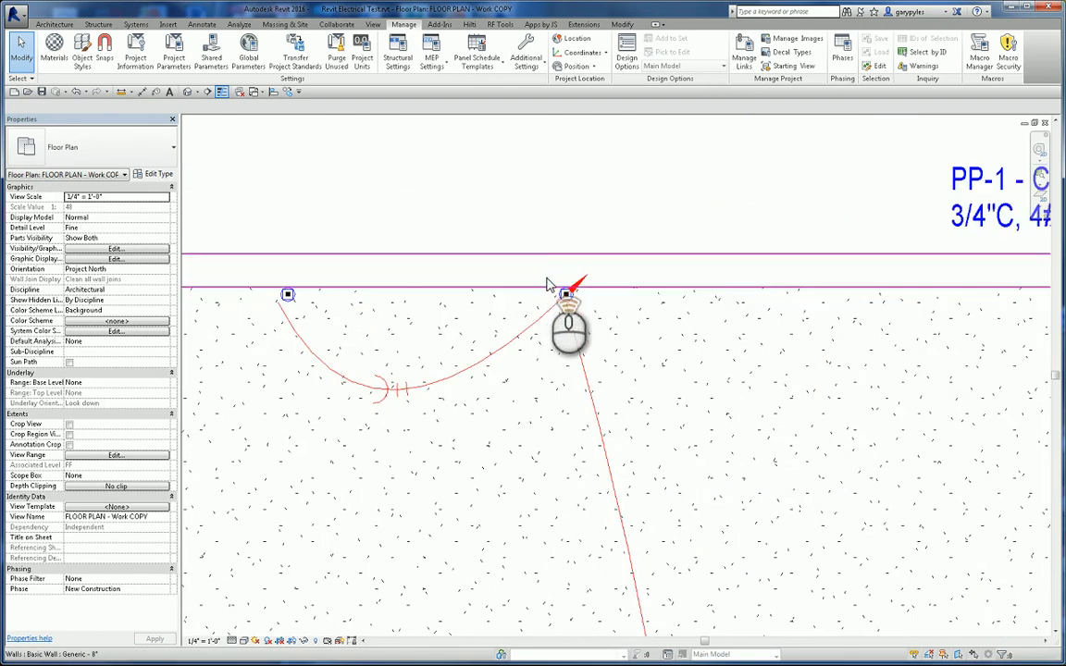
{"action": "left_click", "coordinate": [571, 330]}
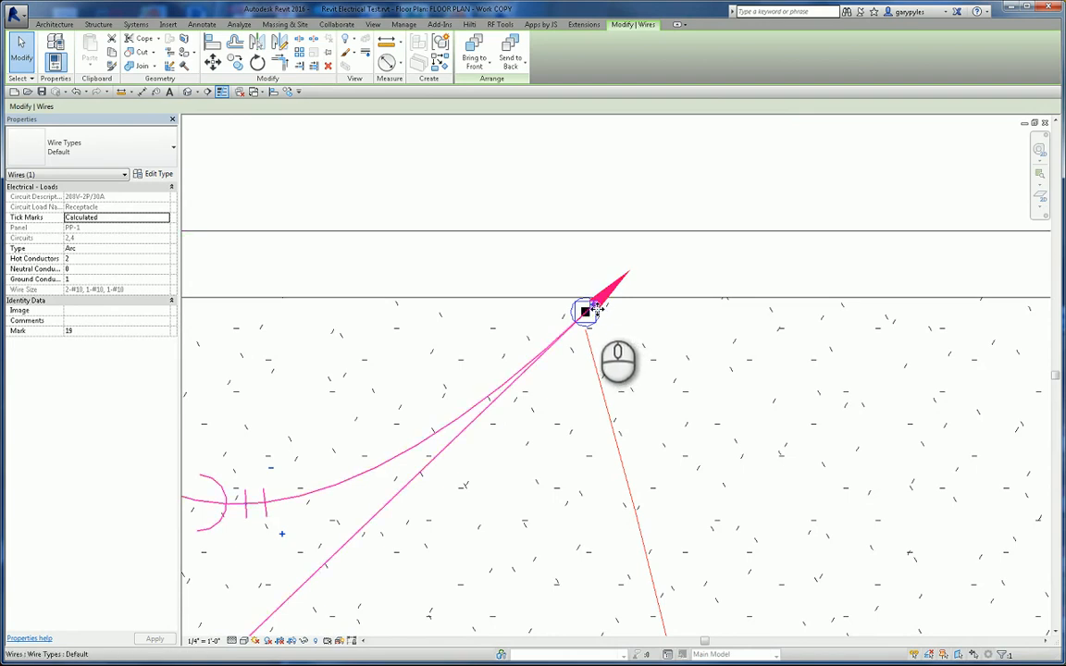
{"action": "mouse_move", "coordinate": [595, 311]}
{"action": "left_mouse_down"}
{"action": "mouse_move", "coordinate": [563, 362]}
{"action": "mouse_move", "coordinate": [535, 373]}
{"action": "mouse_move", "coordinate": [564, 372]}
{"action": "left_mouse_up"}
{"action": "scroll", "coordinate": [569, 366], "scroll_direction": "down", "scroll_amount": 5}
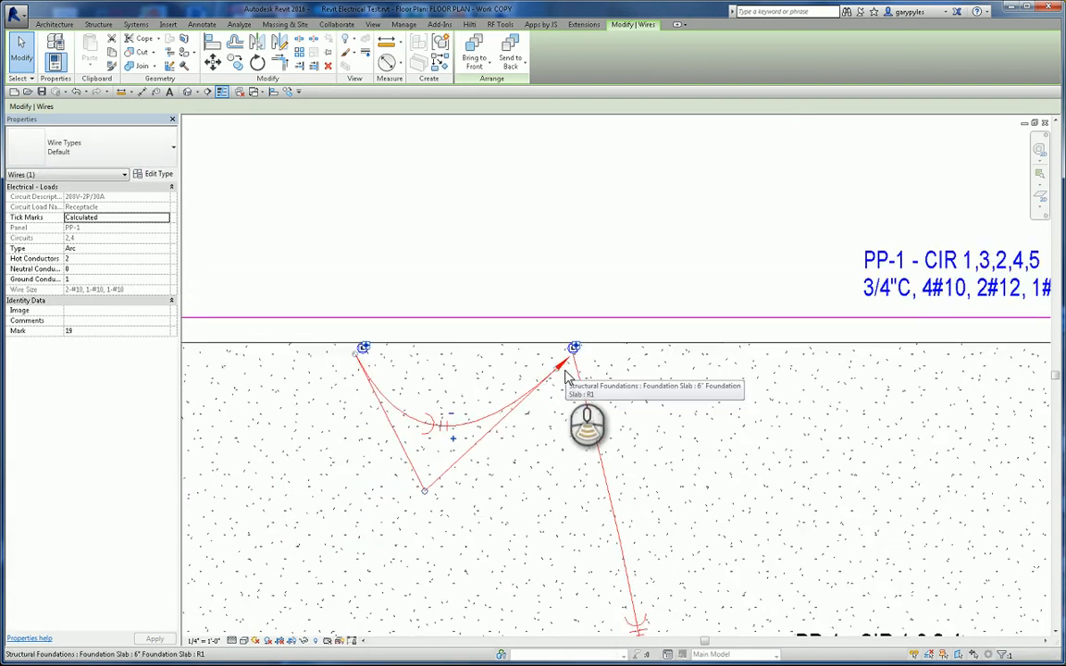
{"action": "key", "text": "Escape"}
Examine the arrowheads at the home run's lower end and on the connecting wire beside the eastern receptacle
{"action": "middle_click_drag", "start_coordinate": [558, 381], "coordinate": [500, 290]}
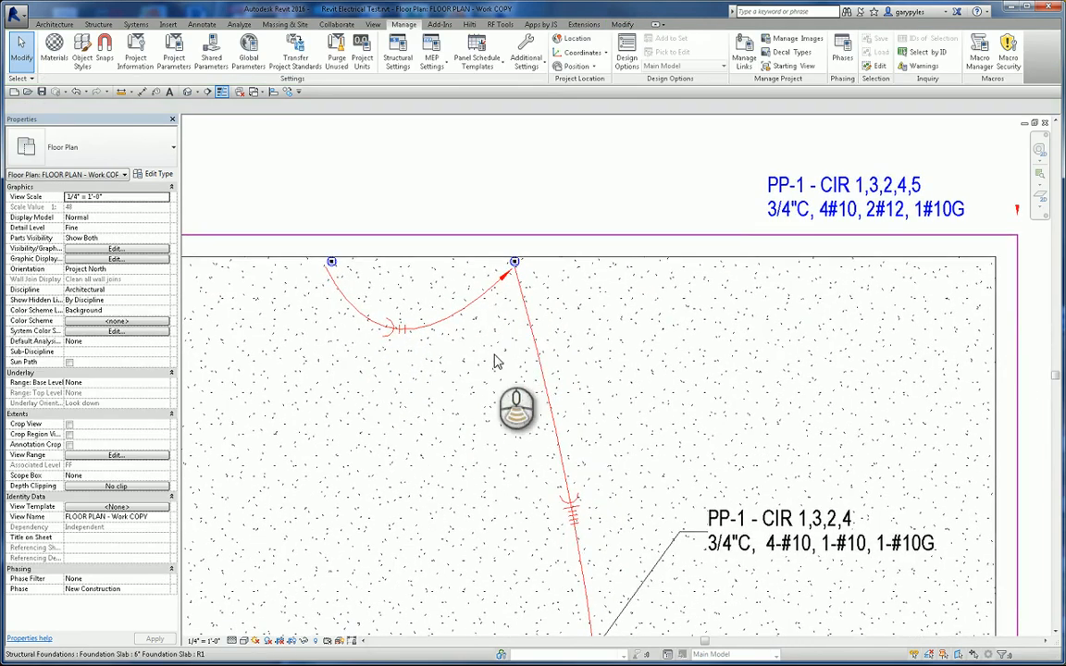
{"action": "scroll", "coordinate": [495, 356], "scroll_direction": "down", "scroll_amount": 2}
{"action": "scroll", "coordinate": [551, 566], "scroll_direction": "up", "scroll_amount": 3}
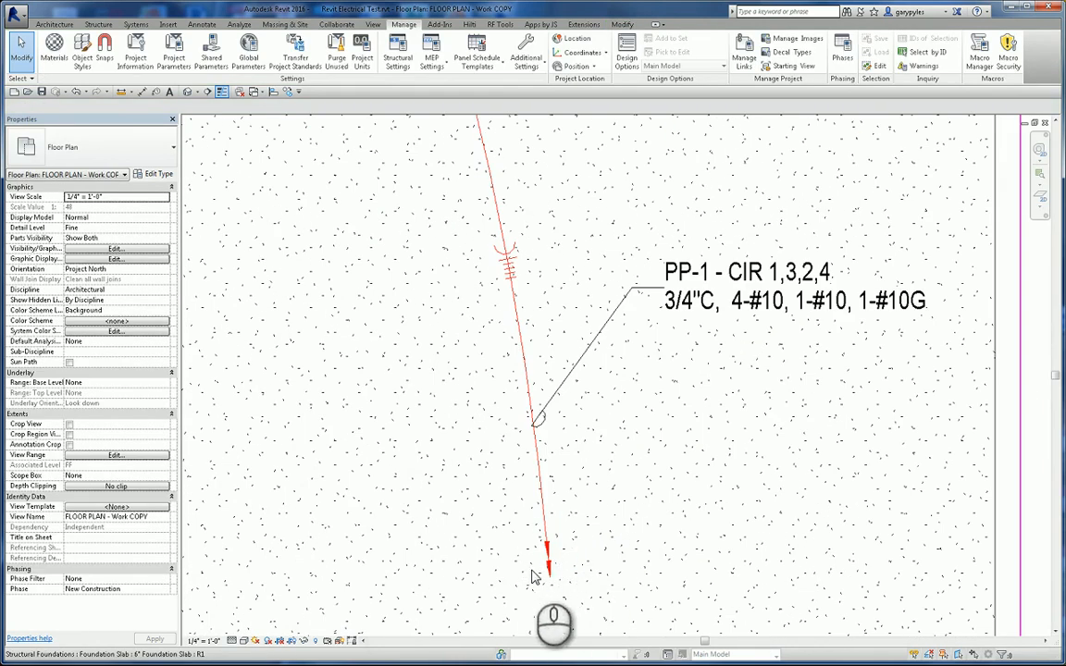
{"action": "middle_click_drag", "start_coordinate": [472, 370], "coordinate": [508, 640]}
{"action": "scroll", "coordinate": [472, 269], "scroll_direction": "up", "scroll_amount": 5}
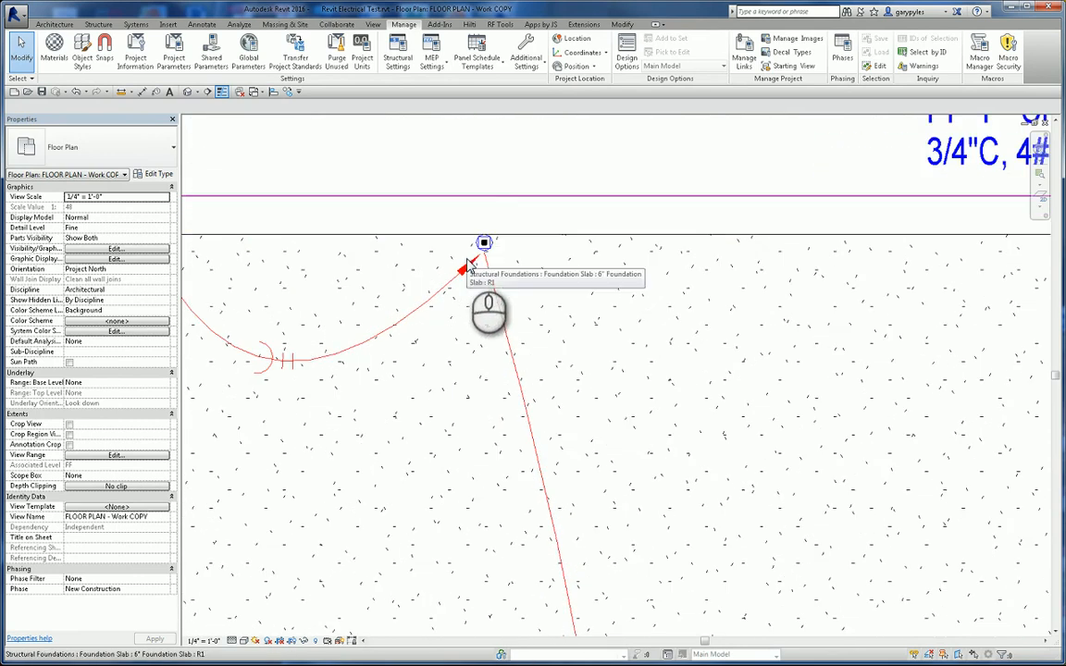
{"action": "middle_click_drag", "start_coordinate": [475, 285], "coordinate": [554, 290]}
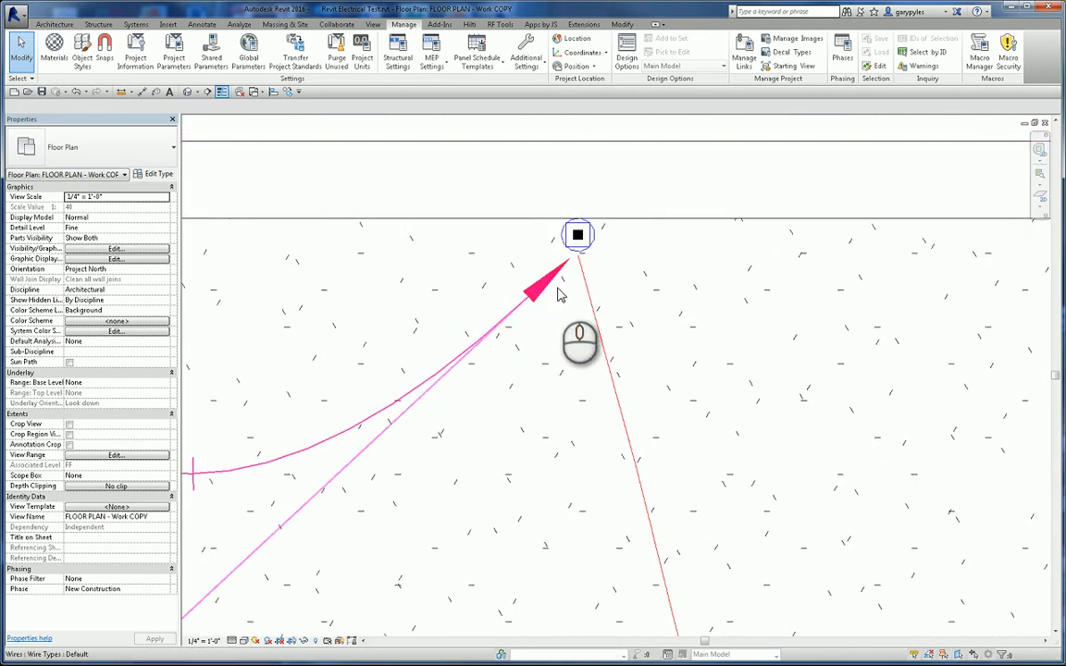
{"action": "scroll", "coordinate": [557, 294], "scroll_direction": "down", "scroll_amount": 2}
{"action": "scroll", "coordinate": [559, 288], "scroll_direction": "down", "scroll_amount": 2}
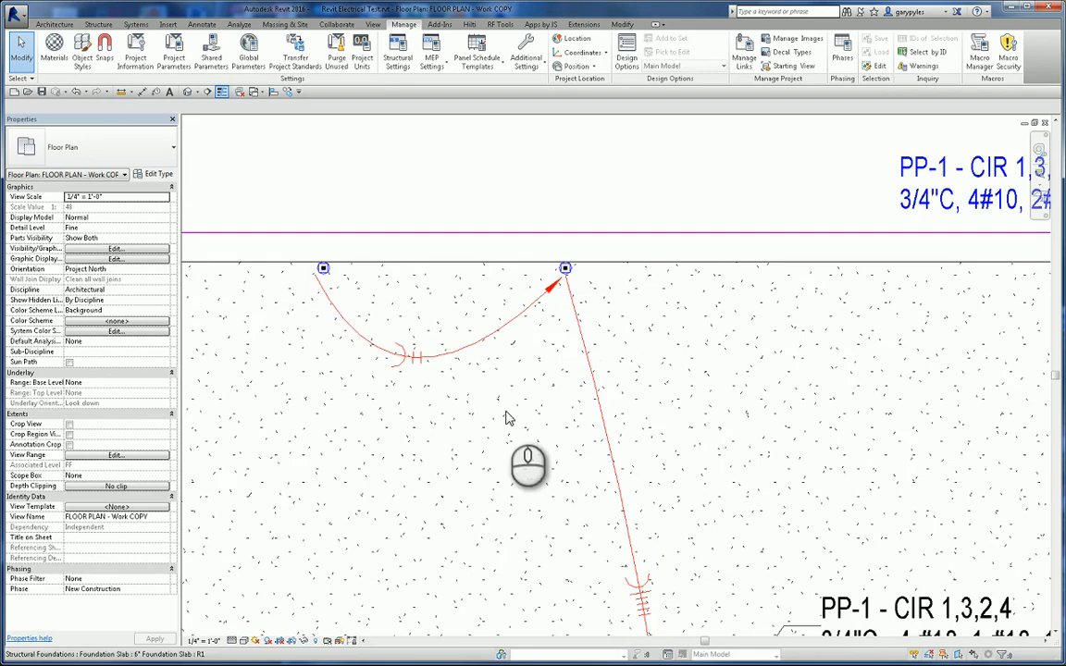
Adjust both end offsets of the connecting arc wire so its ends line up with the two receptacle symbols, and clear the selection
{"action": "middle_click_drag", "start_coordinate": [468, 383], "coordinate": [497, 362]}
{"action": "left_click", "coordinate": [375, 301]}
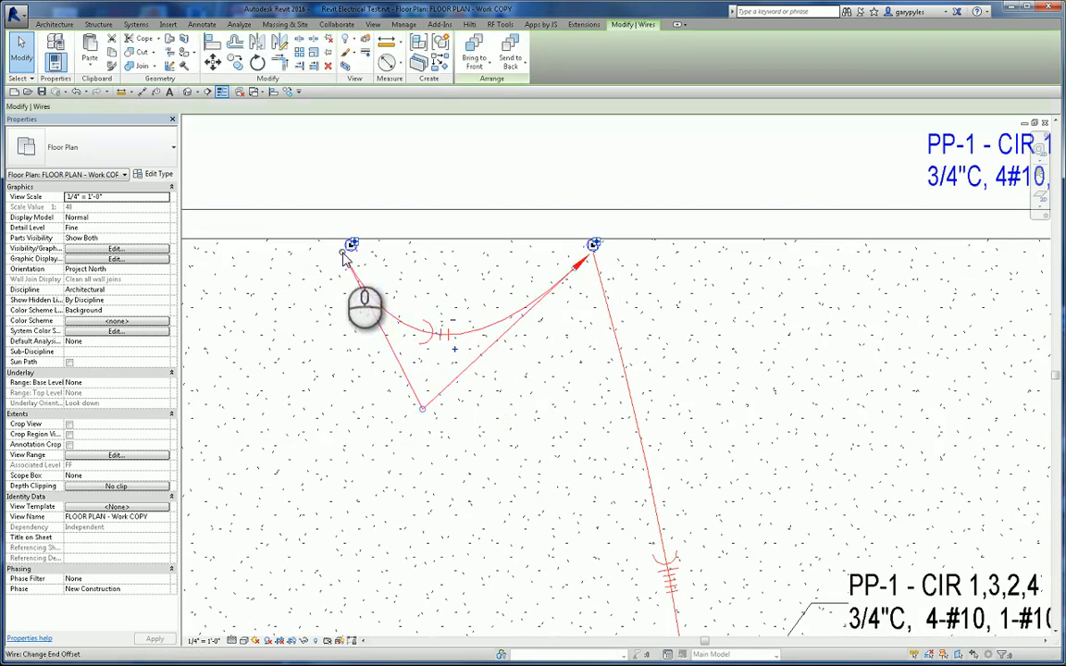
{"action": "left_click_drag", "start_coordinate": [342, 253], "coordinate": [352, 246]}
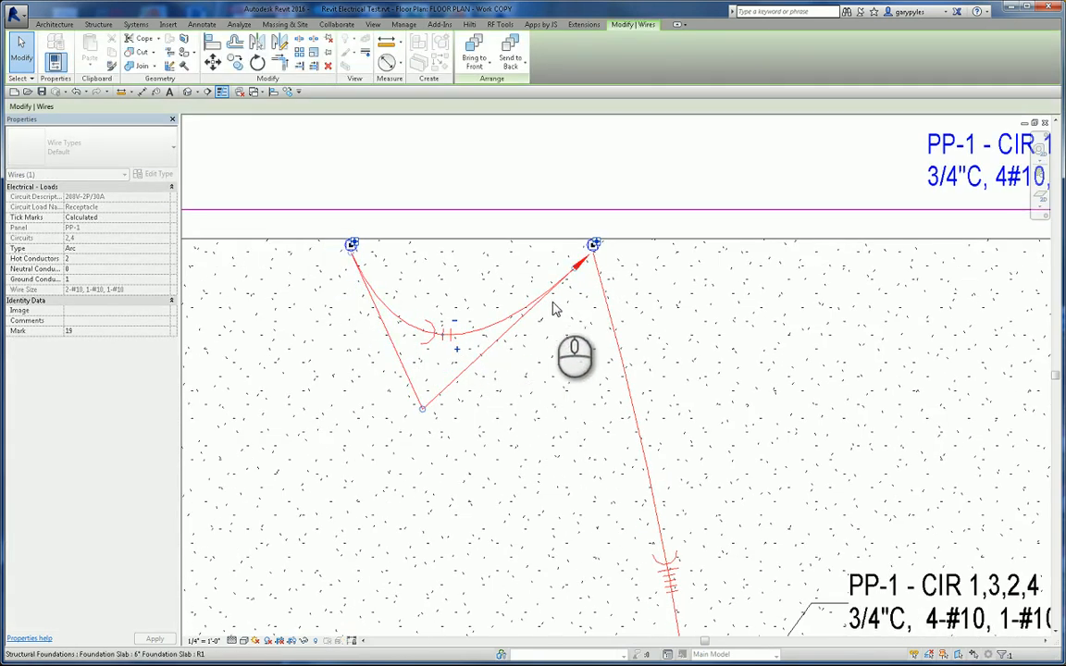
{"action": "left_click_drag", "start_coordinate": [573, 272], "coordinate": [582, 264]}
{"action": "left_click", "coordinate": [551, 203]}
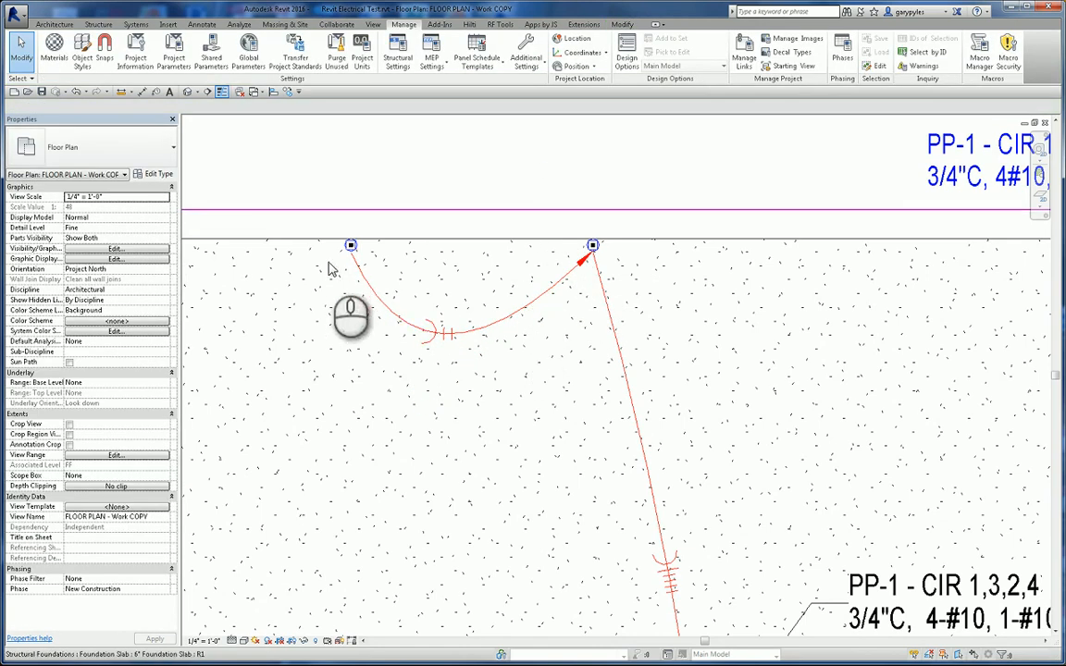
{"action": "middle_click_drag", "start_coordinate": [352, 269], "coordinate": [574, 287]}
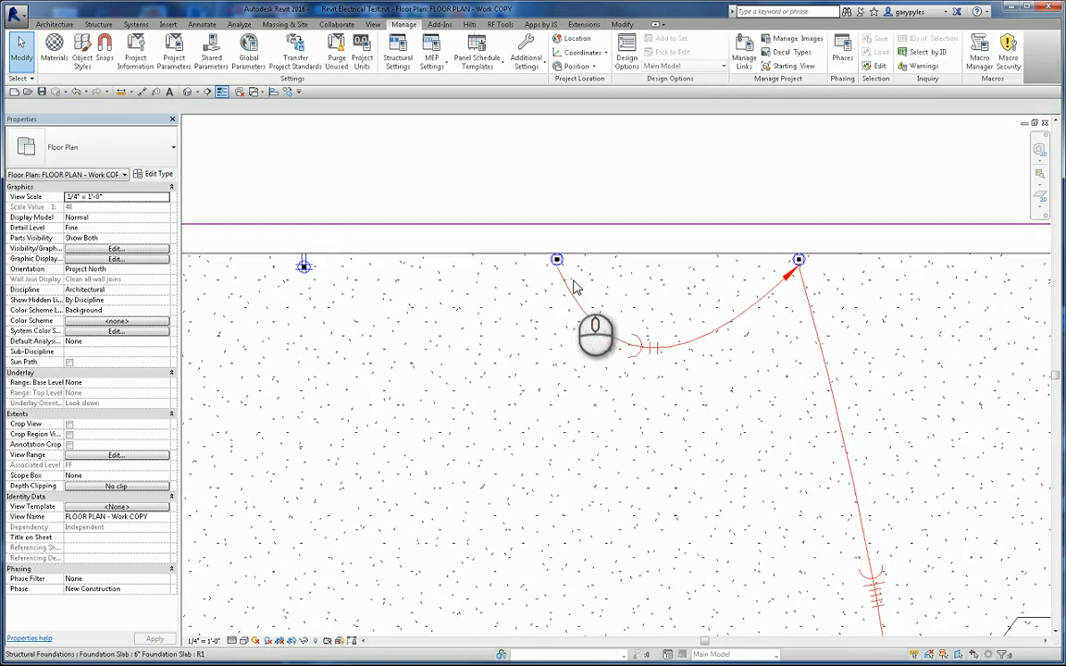
{"action": "scroll", "coordinate": [672, 430], "scroll_direction": "down", "scroll_amount": 3}
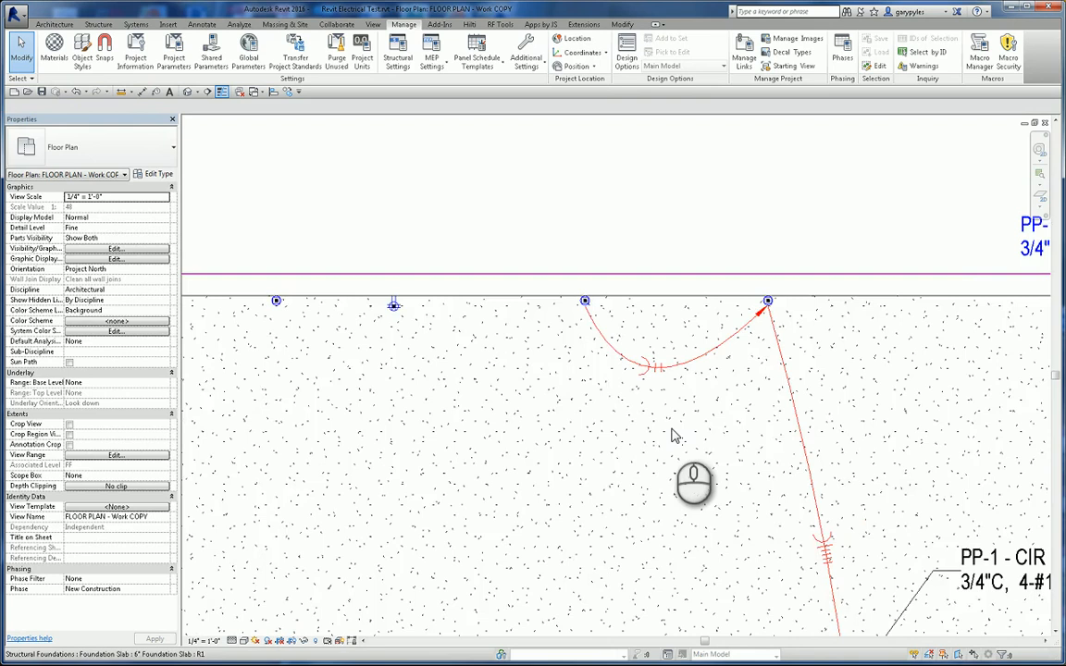
Generate an arc wire from the power circuit of the 120 V receptacle west of the two L6-30R receptacles
{"action": "middle_click_drag", "start_coordinate": [667, 428], "coordinate": [578, 309]}
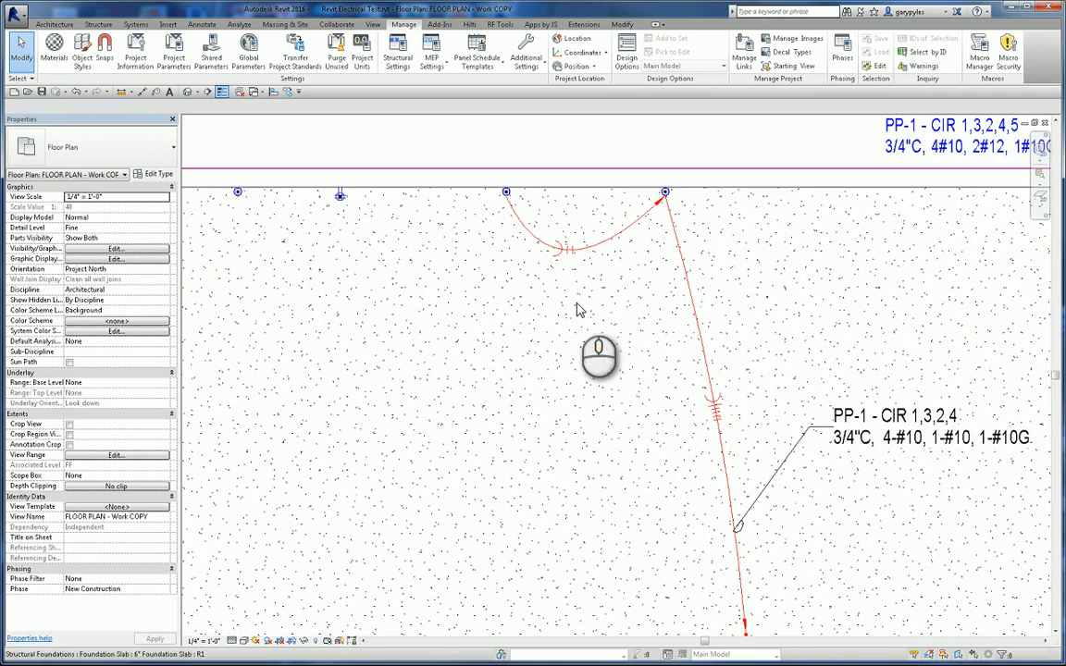
{"action": "middle_click_drag", "start_coordinate": [717, 396], "coordinate": [708, 469]}
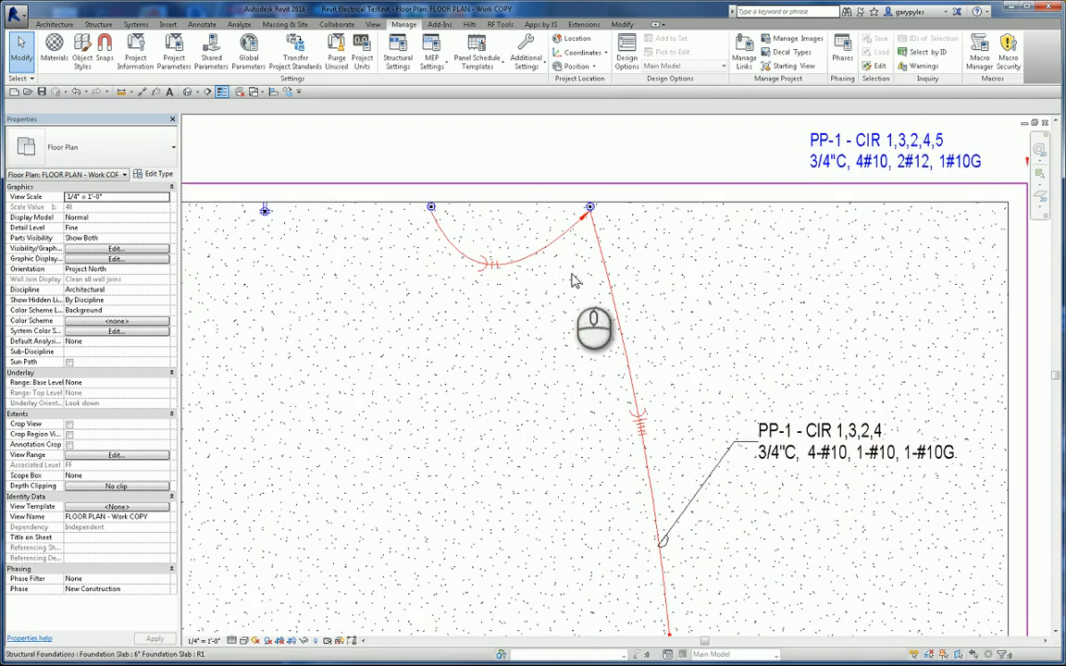
{"action": "left_click", "coordinate": [264, 215]}
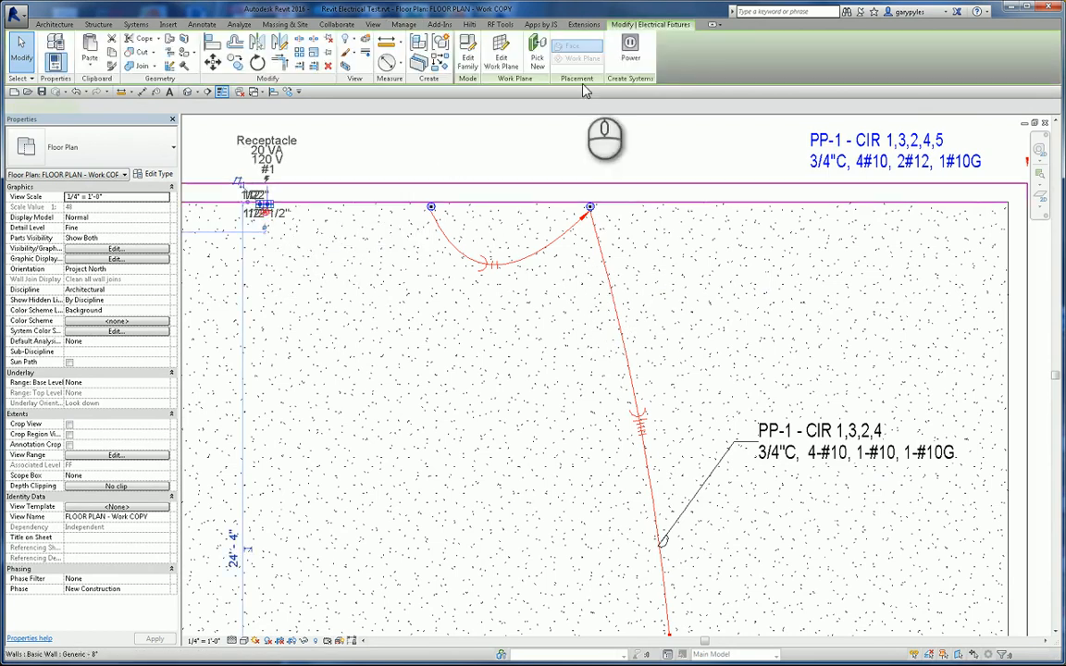
{"action": "left_click", "coordinate": [647, 46]}
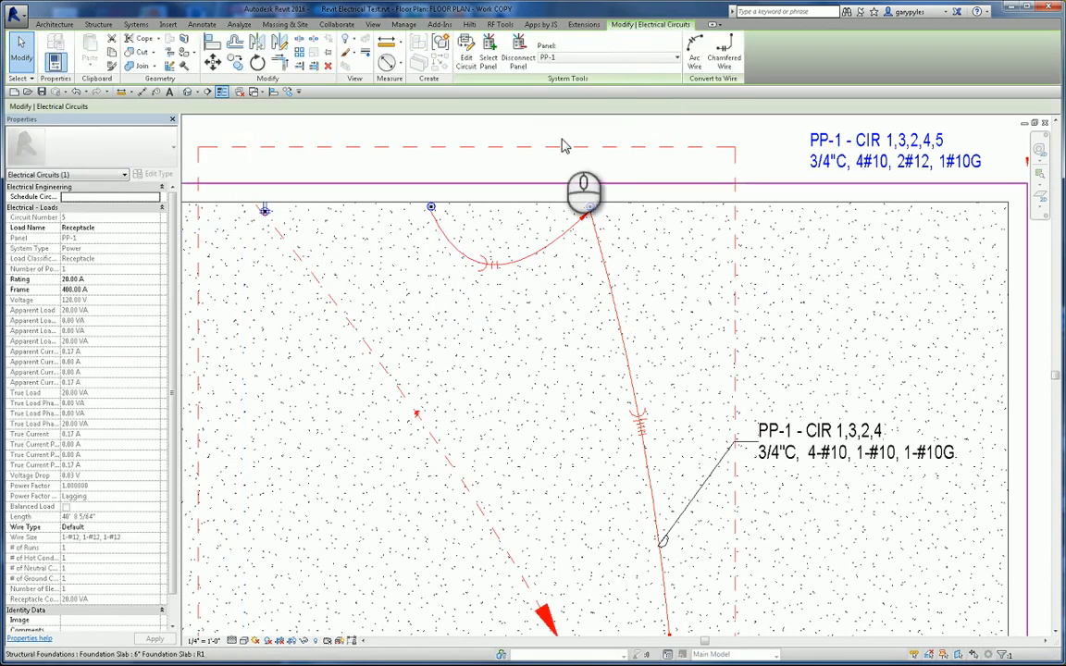
{"action": "left_click", "coordinate": [694, 49]}
Reroute the new arc wire's free end to the neighbouring L6-30R receptacle and reshape its arc to hang shallowly below the wall
{"action": "middle_click_drag", "start_coordinate": [510, 363], "coordinate": [533, 261]}
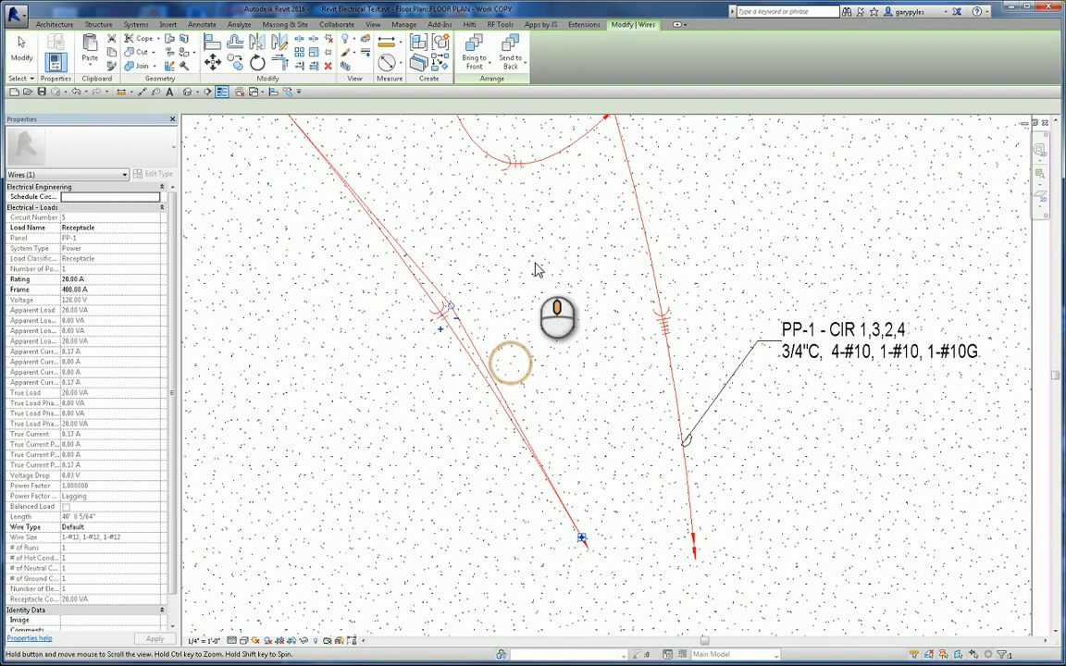
{"action": "scroll", "coordinate": [524, 291], "scroll_direction": "down", "scroll_amount": 2}
{"action": "left_click_drag", "start_coordinate": [561, 452], "coordinate": [467, 189]}
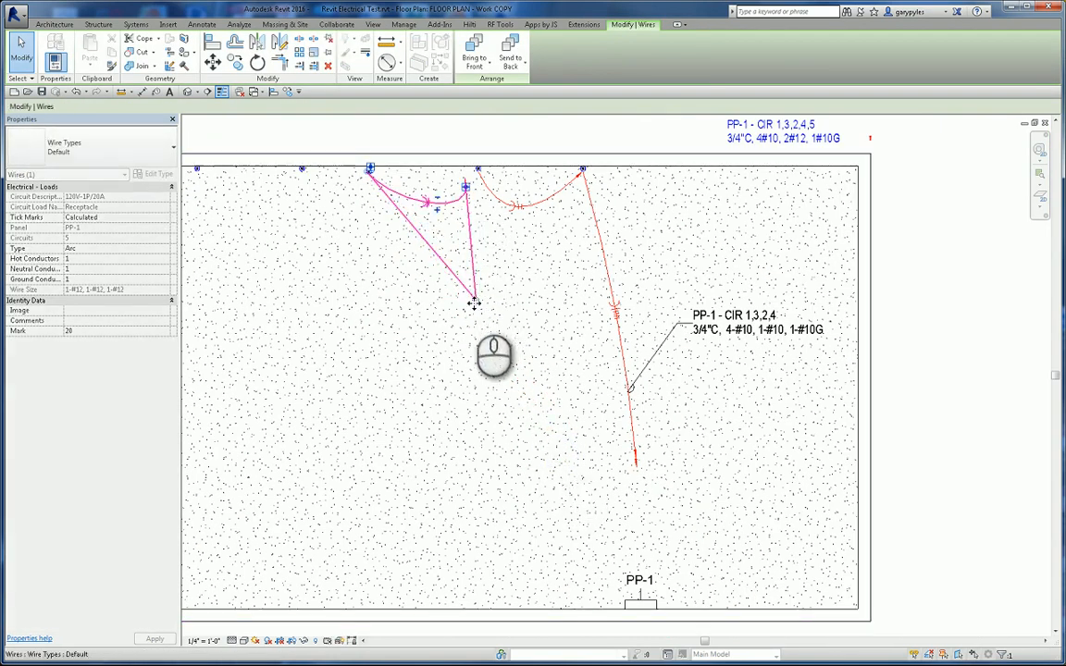
{"action": "left_click_drag", "start_coordinate": [473, 302], "coordinate": [413, 218]}
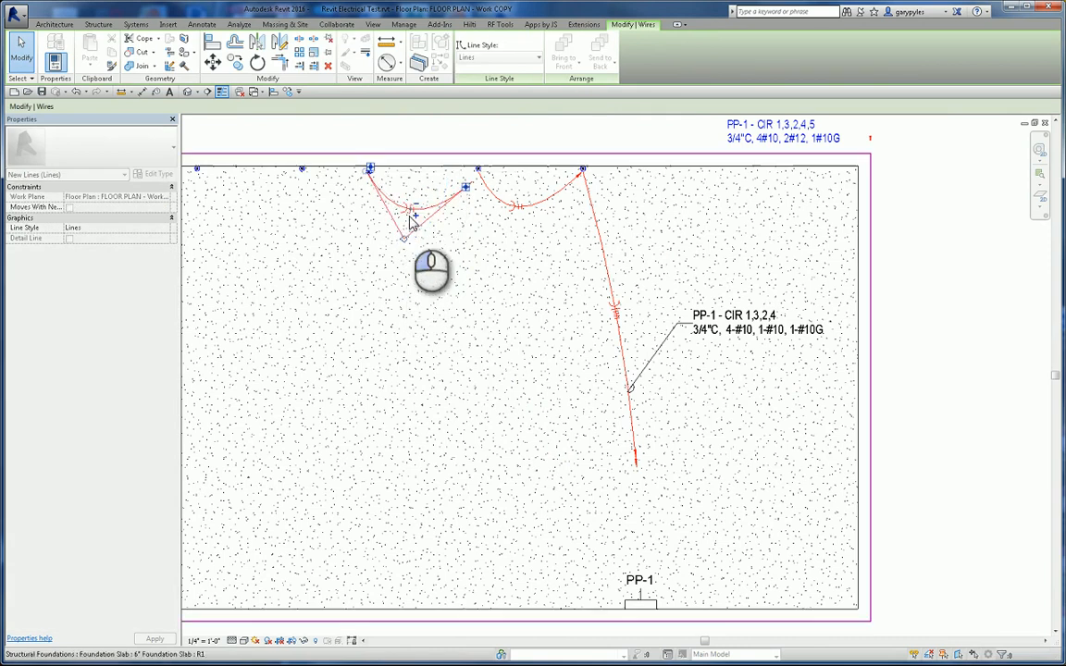
{"action": "scroll", "coordinate": [430, 319], "scroll_direction": "up", "scroll_amount": 5}
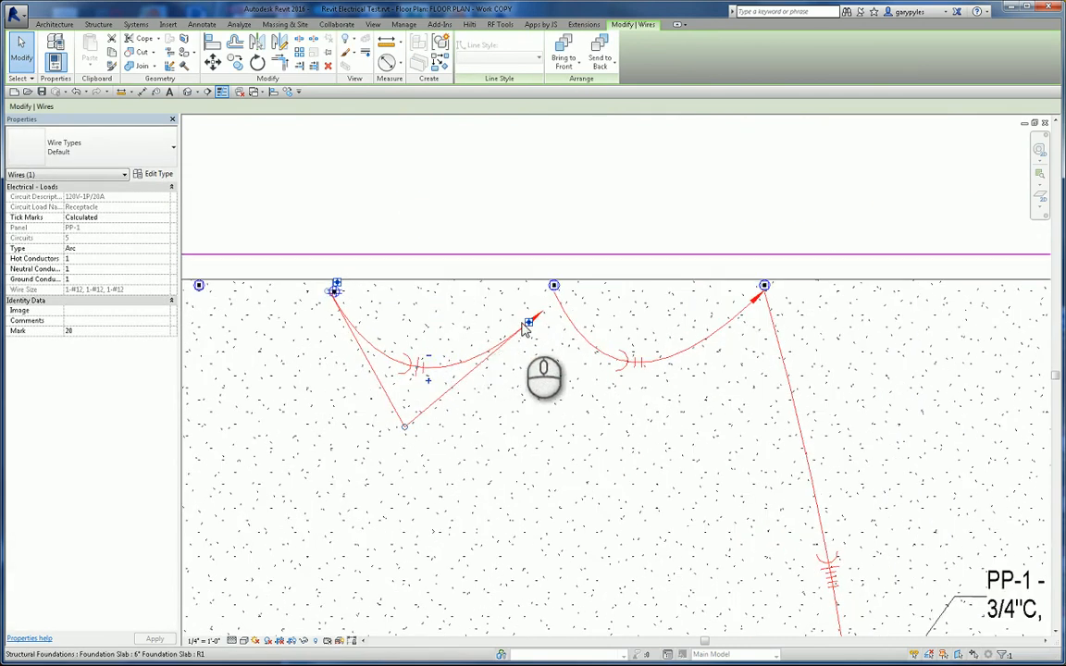
{"action": "left_click_drag", "start_coordinate": [528, 322], "coordinate": [554, 286]}
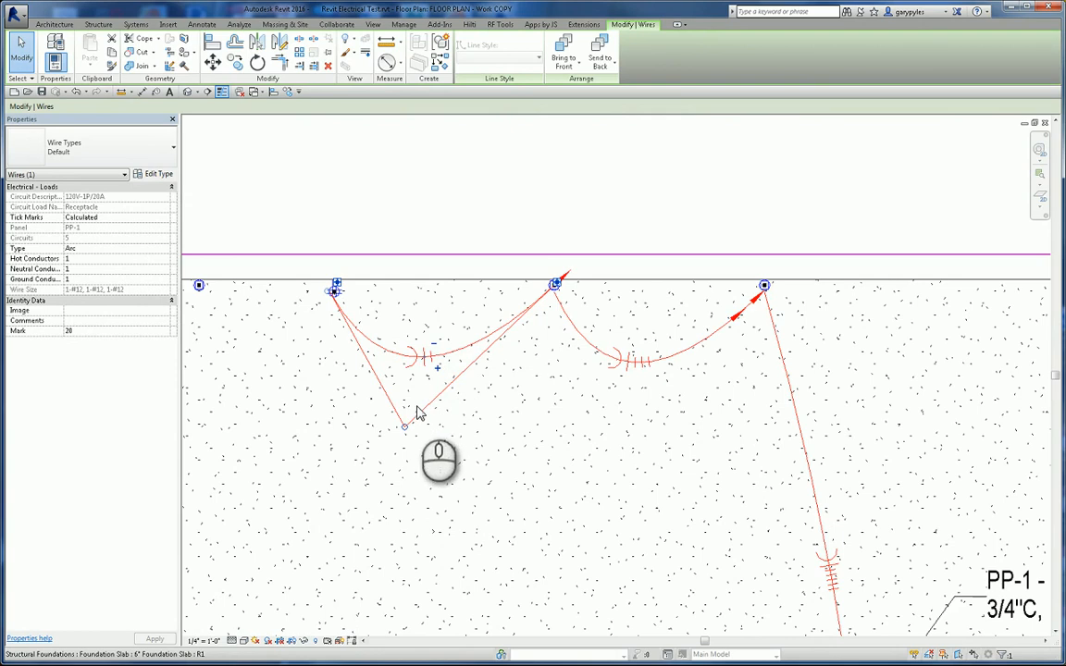
{"action": "left_click", "coordinate": [534, 439]}
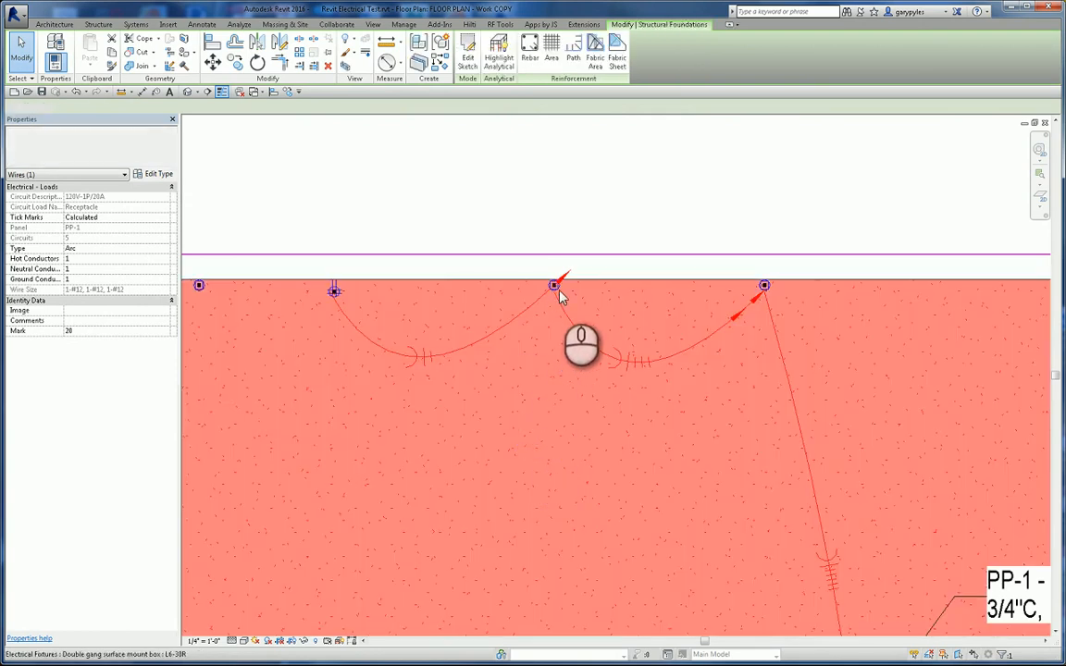
{"action": "key", "text": "Escape"}
Pull back the end offset of the circuit 5 wire so its arrowhead stops just short of the L6-30R receptacle symbol
{"action": "scroll", "coordinate": [552, 290], "scroll_direction": "up", "scroll_amount": 3}
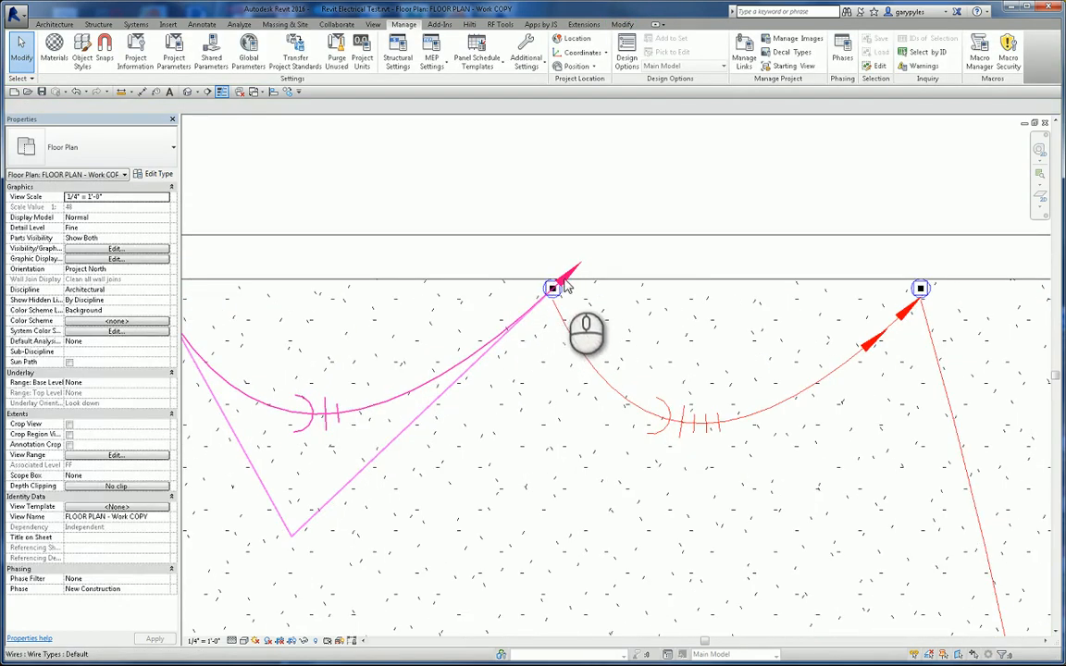
{"action": "left_click", "coordinate": [526, 313]}
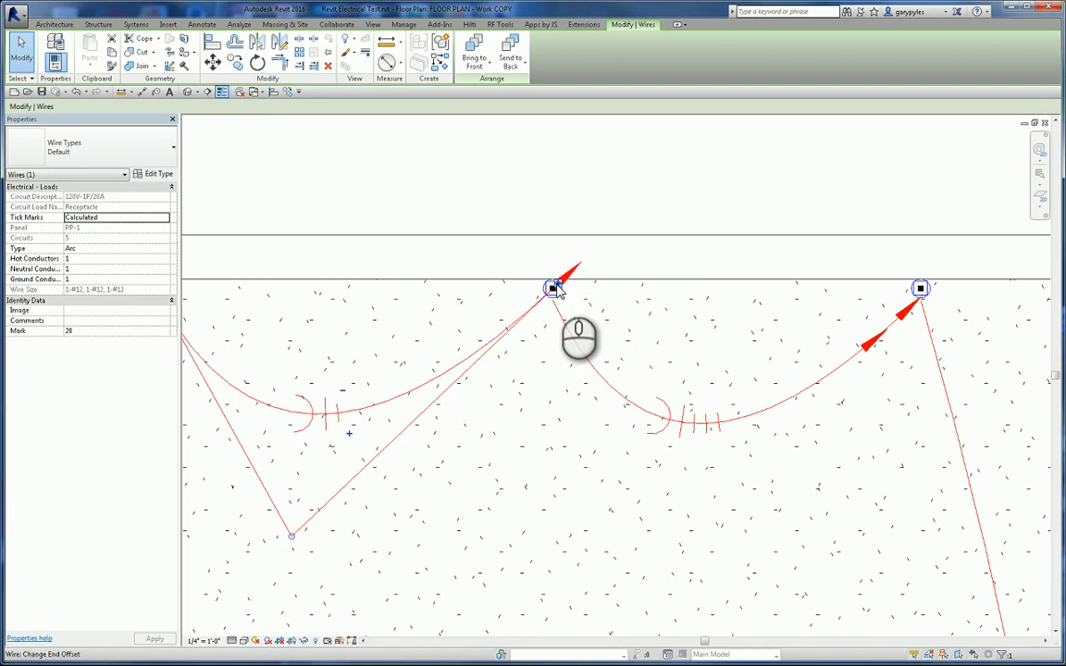
{"action": "left_click_drag", "start_coordinate": [553, 294], "coordinate": [528, 324]}
{"action": "left_click", "coordinate": [714, 391]}
{"action": "scroll", "coordinate": [720, 395], "scroll_direction": "down", "scroll_amount": 5}
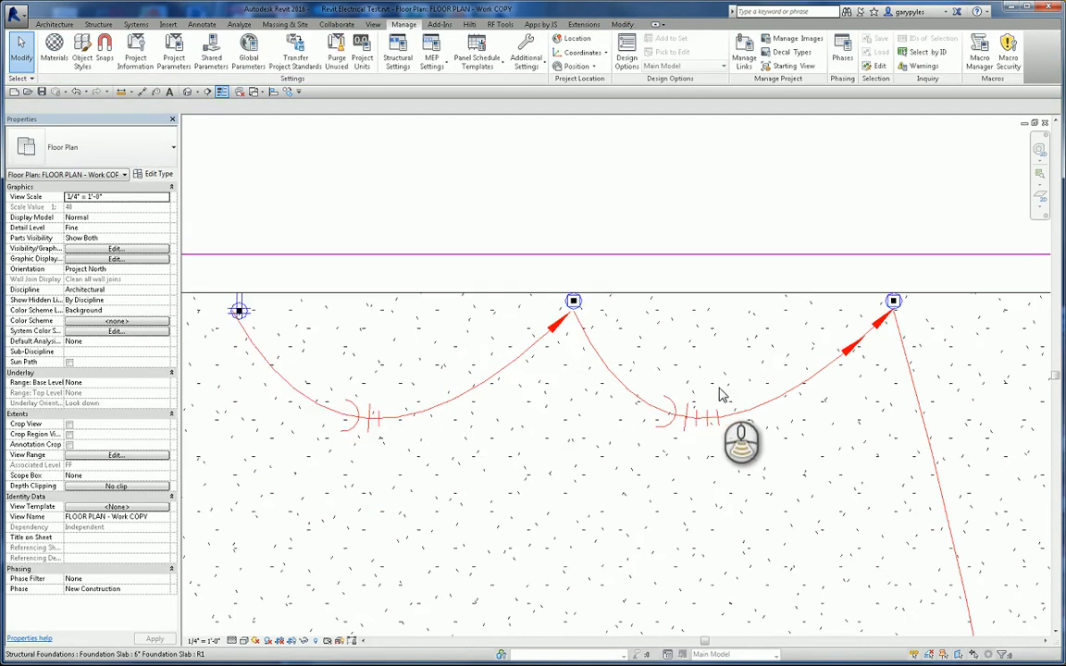
Examine the arrowheads on the connecting wires and home run, and compare the home-run tag's conductor list with the blue text note
{"action": "middle_click_drag", "start_coordinate": [635, 427], "coordinate": [499, 370]}
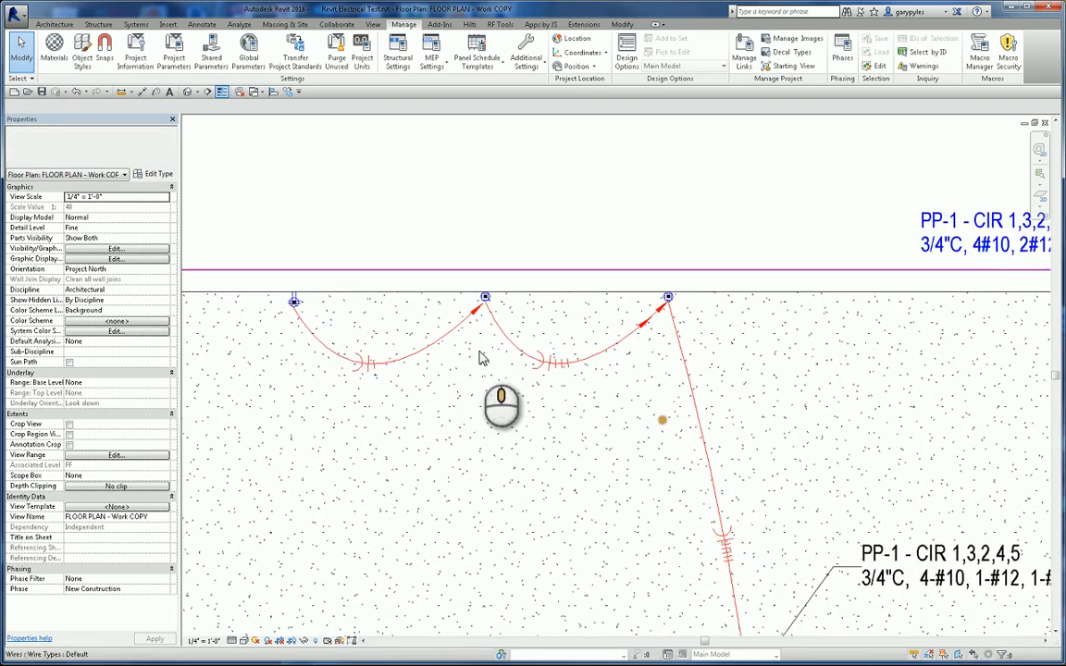
{"action": "left_click", "coordinate": [373, 362]}
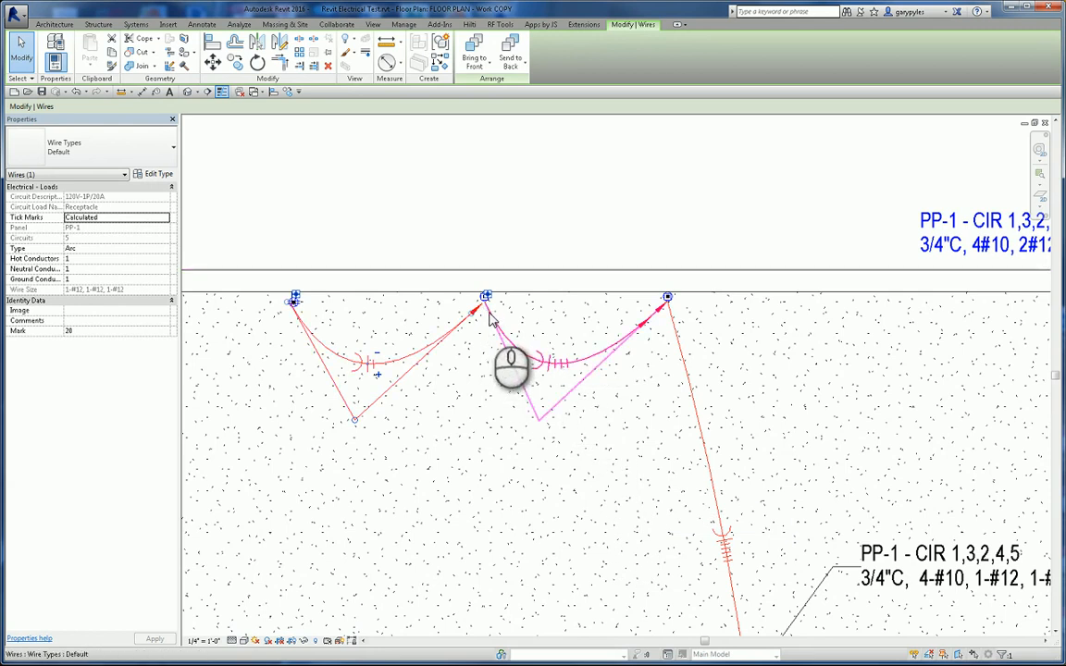
{"action": "scroll", "coordinate": [491, 317], "scroll_direction": "up", "scroll_amount": 2}
{"action": "scroll", "coordinate": [476, 319], "scroll_direction": "up", "scroll_amount": 2}
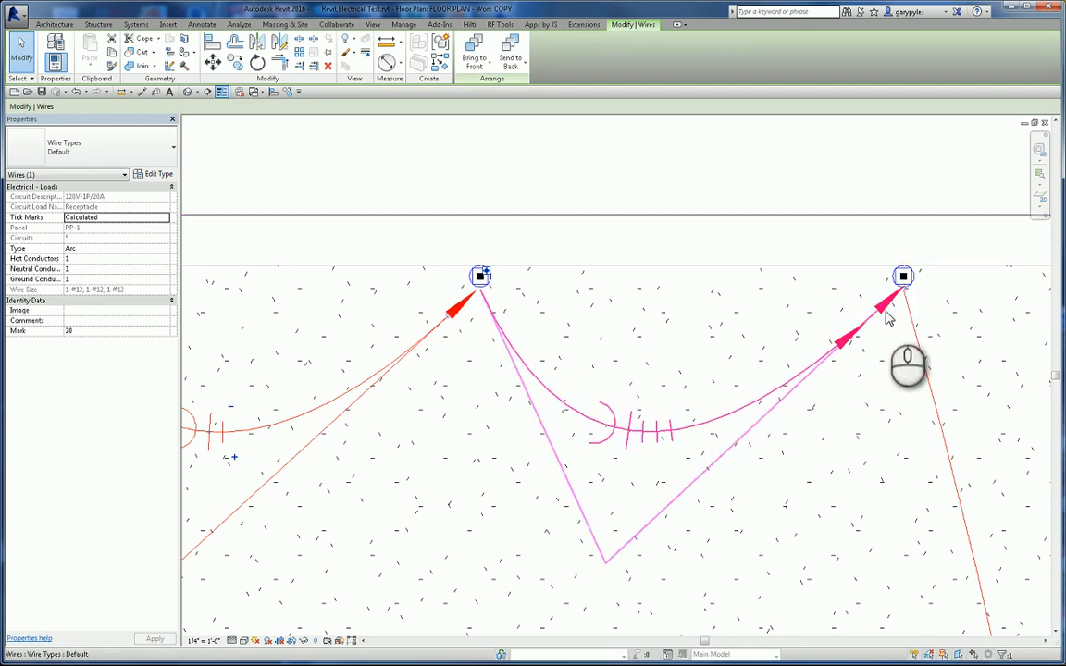
{"action": "scroll", "coordinate": [886, 317], "scroll_direction": "down", "scroll_amount": 5}
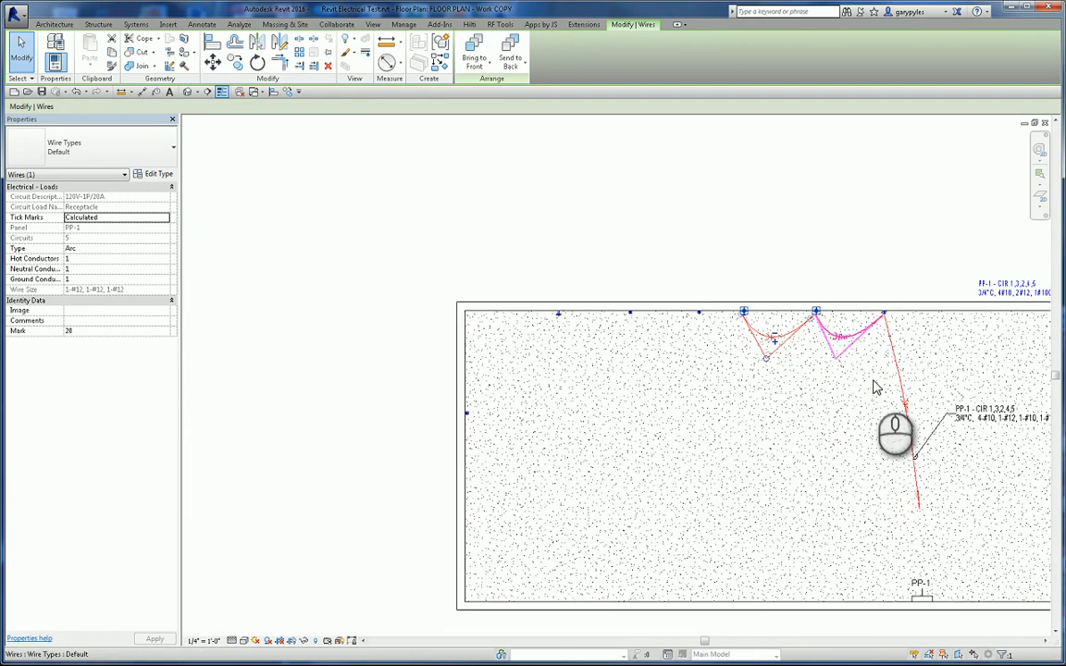
{"action": "middle_click_drag", "start_coordinate": [873, 387], "coordinate": [727, 295]}
{"action": "scroll", "coordinate": [779, 407], "scroll_direction": "up", "scroll_amount": 4}
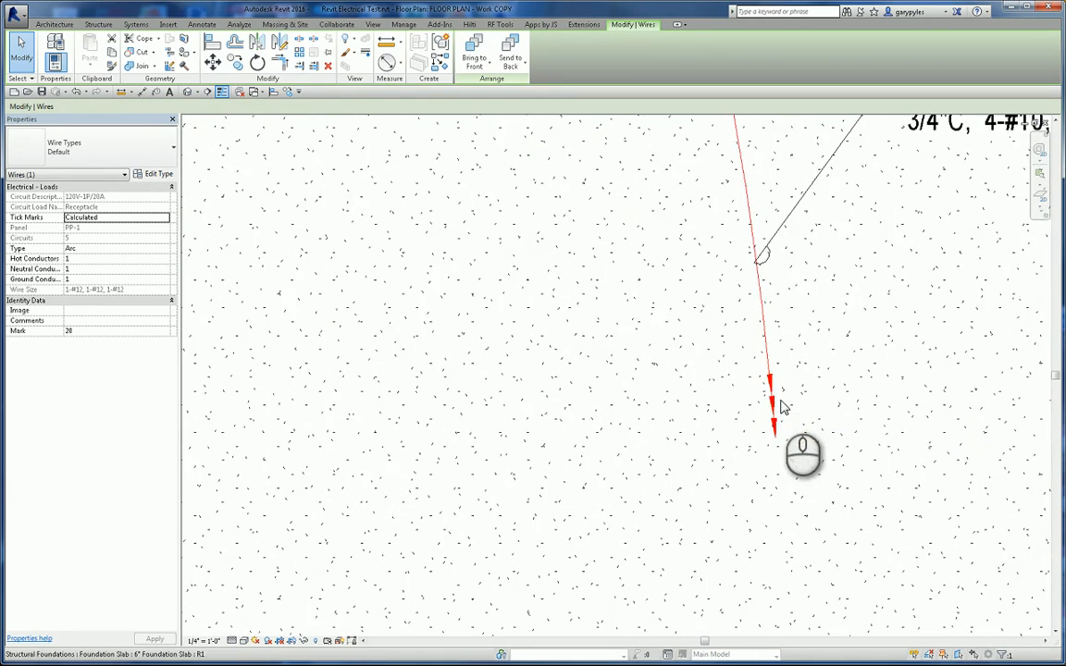
{"action": "scroll", "coordinate": [795, 403], "scroll_direction": "down", "scroll_amount": 3}
{"action": "middle_click_drag", "start_coordinate": [816, 397], "coordinate": [666, 432]}
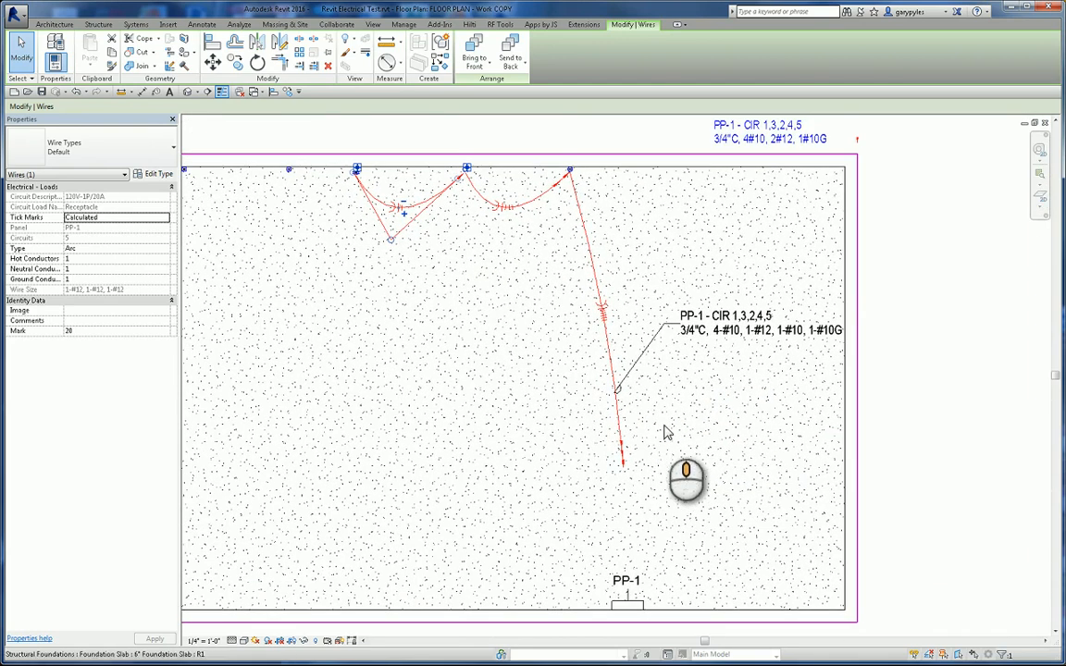
{"action": "scroll", "coordinate": [720, 333], "scroll_direction": "up", "scroll_amount": 3}
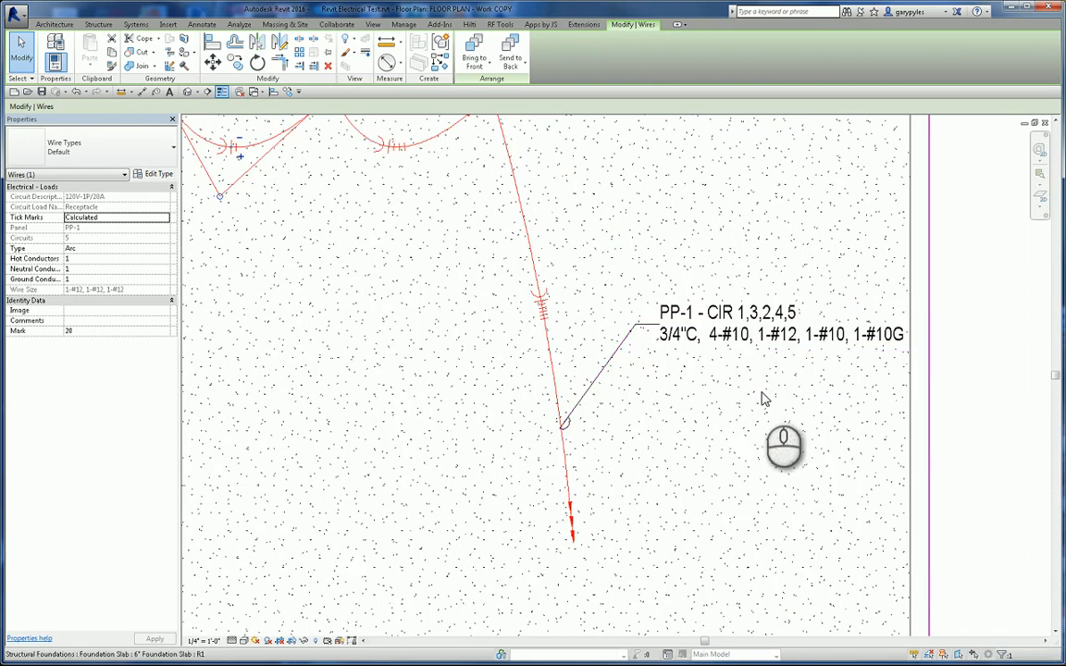
{"action": "middle_click_drag", "start_coordinate": [764, 398], "coordinate": [685, 434]}
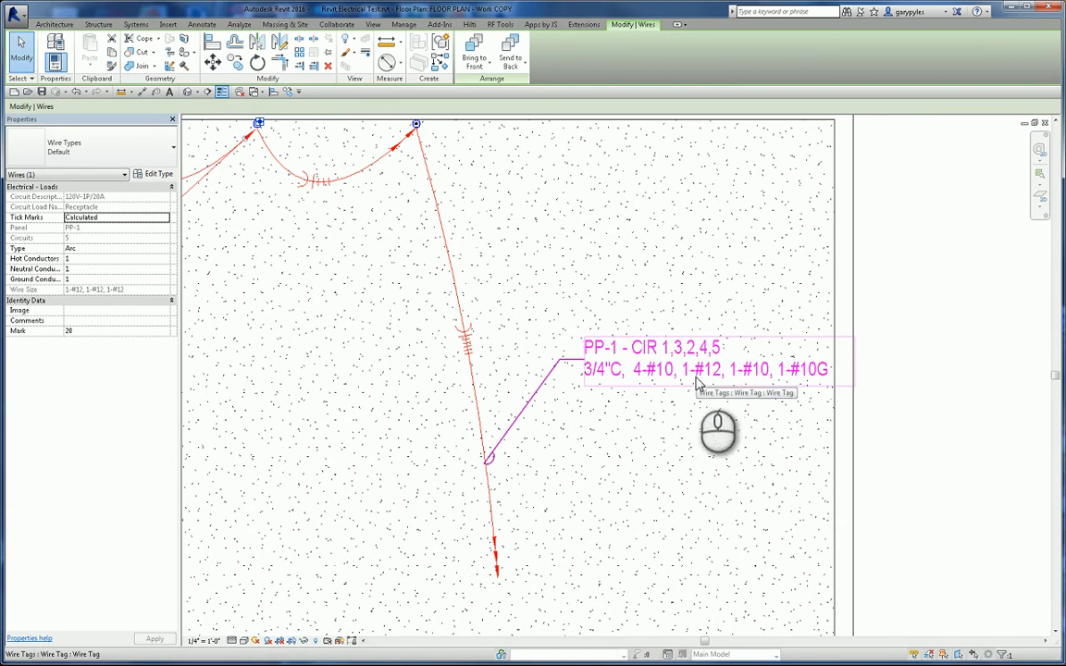
{"action": "scroll", "coordinate": [698, 387], "scroll_direction": "down", "scroll_amount": 5}
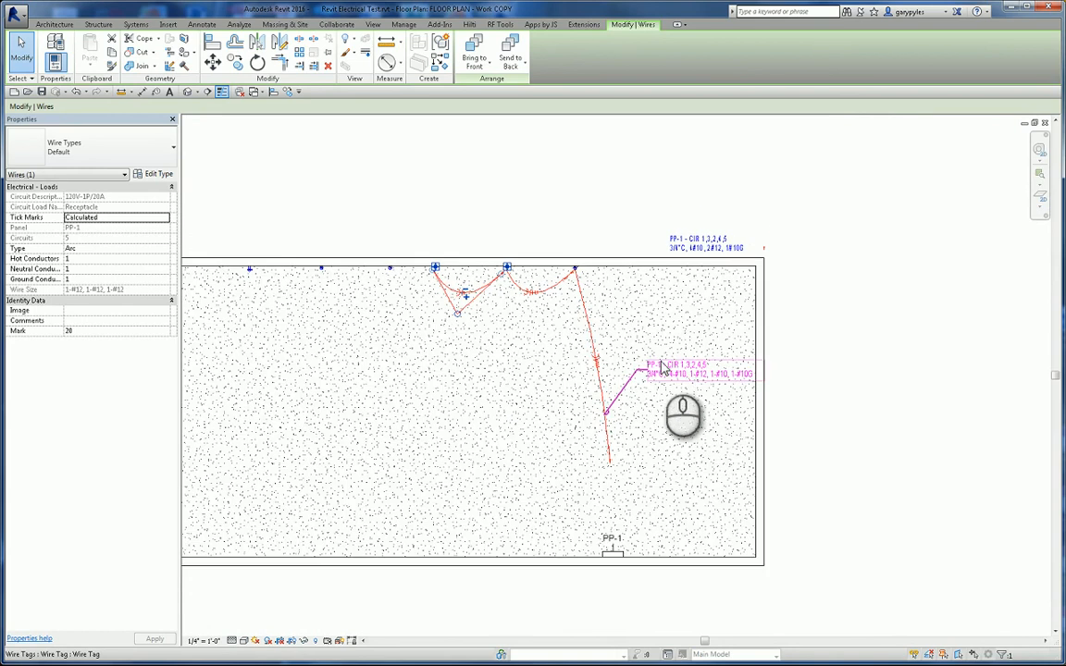
{"action": "scroll", "coordinate": [476, 294], "scroll_direction": "up", "scroll_amount": 5}
{"action": "scroll", "coordinate": [473, 295], "scroll_direction": "up", "scroll_amount": 1}
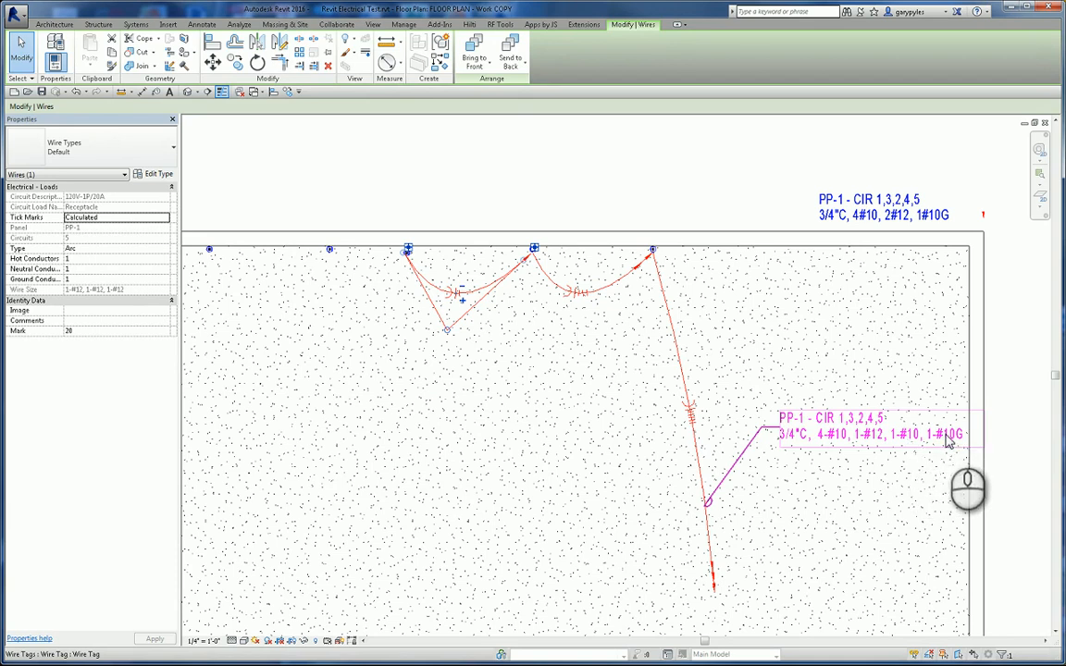
Move the blue text note "PP-1 - CIR 1,3,2,4,5" from above the building to directly below the home-run wire tag
{"action": "left_click", "coordinate": [832, 200]}
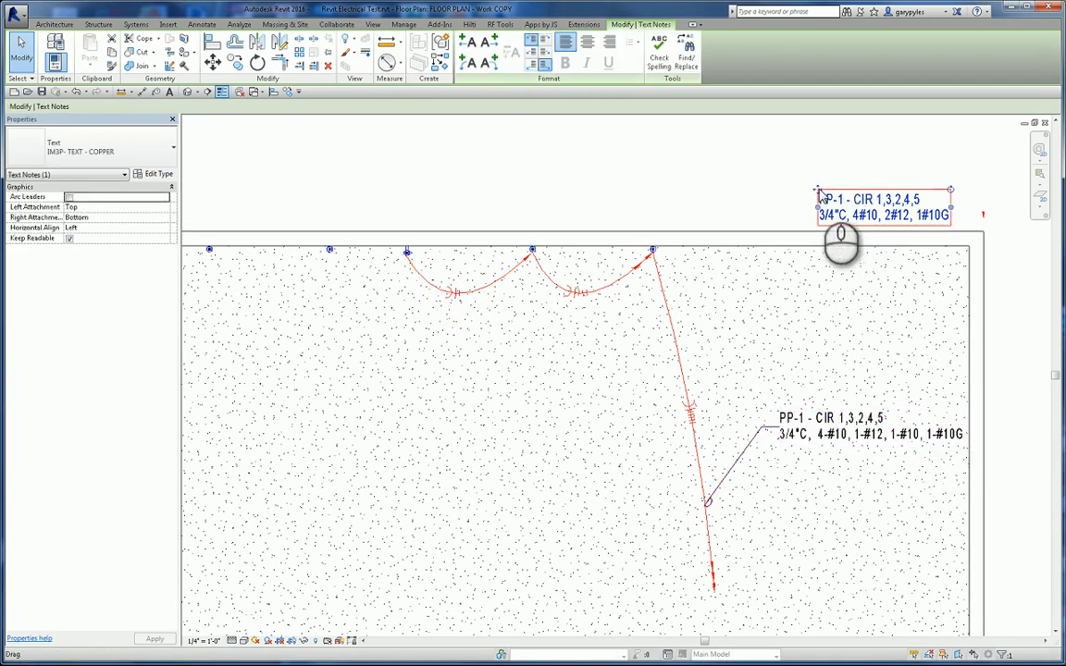
{"action": "left_click_drag", "start_coordinate": [833, 200], "coordinate": [772, 459], "text": "ctrl"}
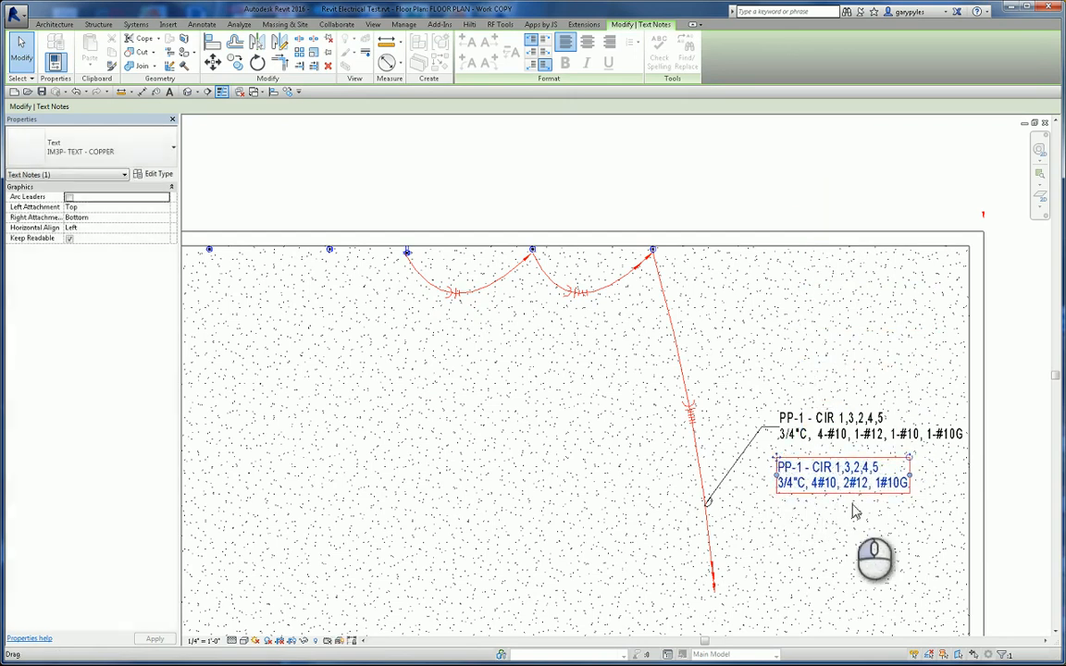
{"action": "left_click", "coordinate": [999, 546]}
{"action": "middle_click_drag", "start_coordinate": [999, 547], "coordinate": [935, 471]}
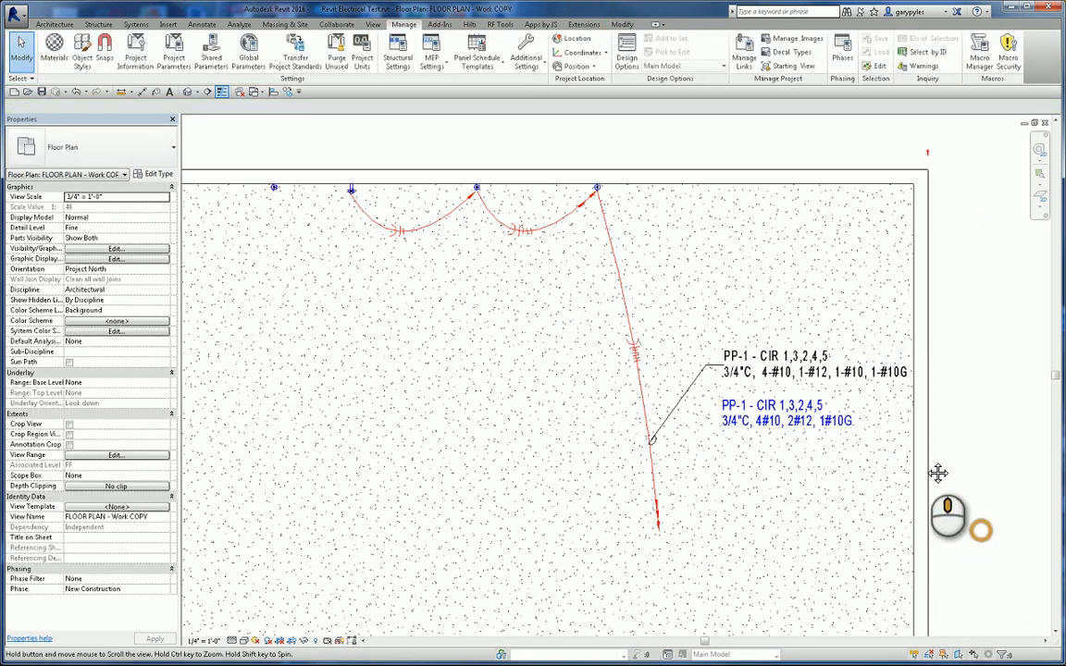
{"action": "middle_click_drag", "start_coordinate": [745, 480], "coordinate": [817, 472]}
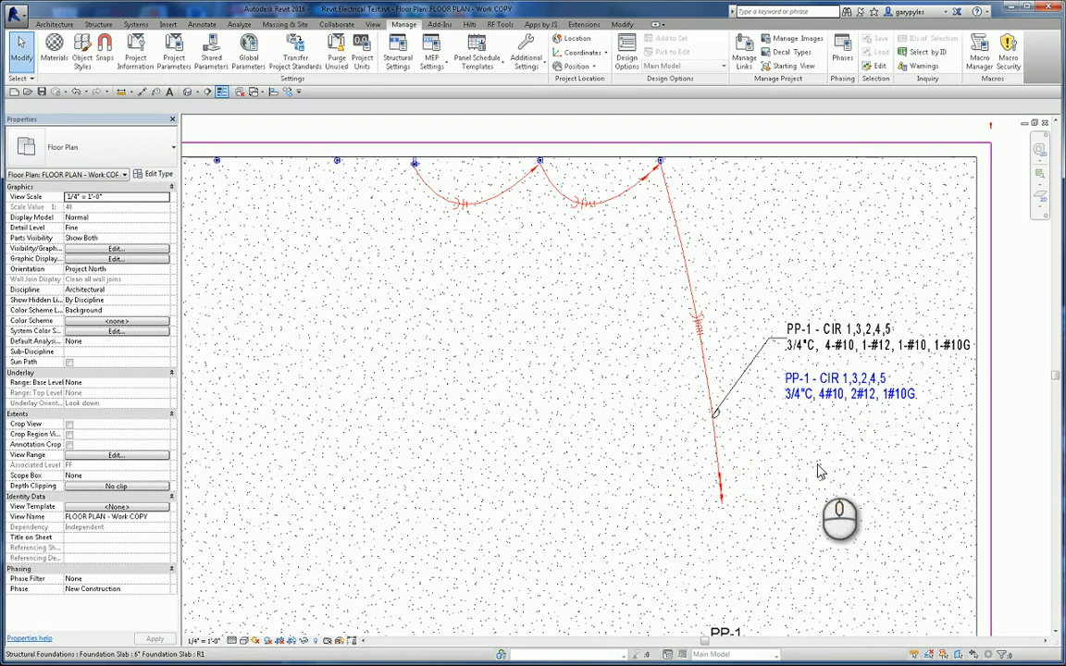